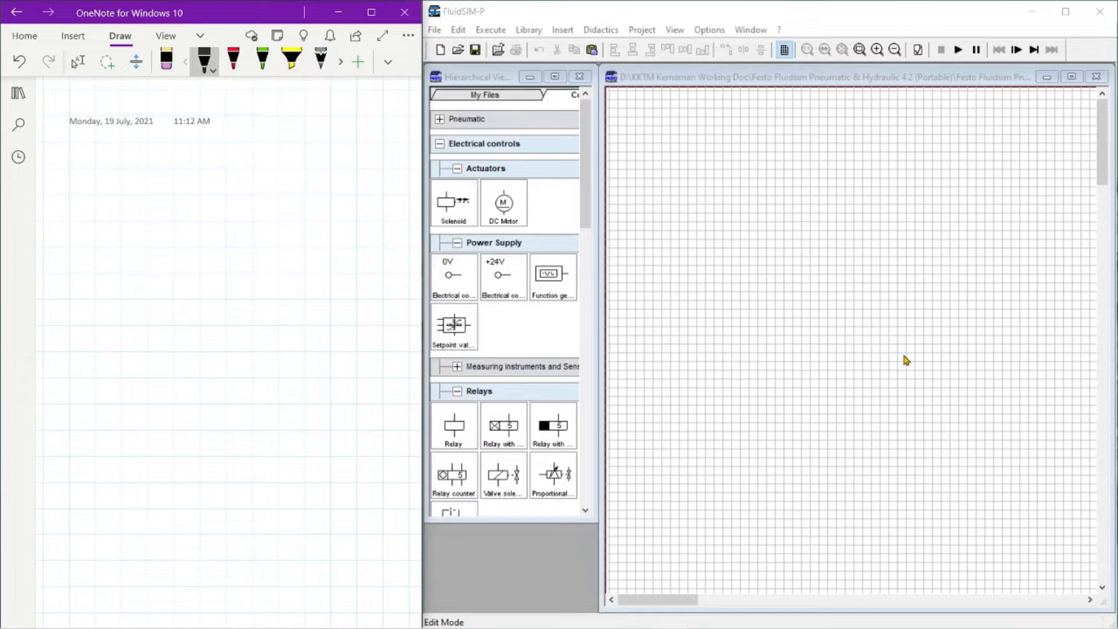
# Step: Sketch two double-acting cylinders side by side on the OneNote page in black ink and label them A and B
pyautogui.moveTo(72, 169)
pyautogui.mouseDown()
pyautogui.moveTo(72, 204)
pyautogui.moveTo(138, 166)
pyautogui.moveTo(139, 204)
pyautogui.moveTo(83, 203)
pyautogui.moveTo(139, 201)
pyautogui.moveTo(83, 186)
pyautogui.moveTo(85, 201)
pyautogui.moveTo(152, 183)
pyautogui.mouseUp()
pyautogui.moveTo(71, 206)
pyautogui.mouseDown()
pyautogui.moveTo(61, 229)
pyautogui.moveTo(82, 226)
pyautogui.mouseUp()
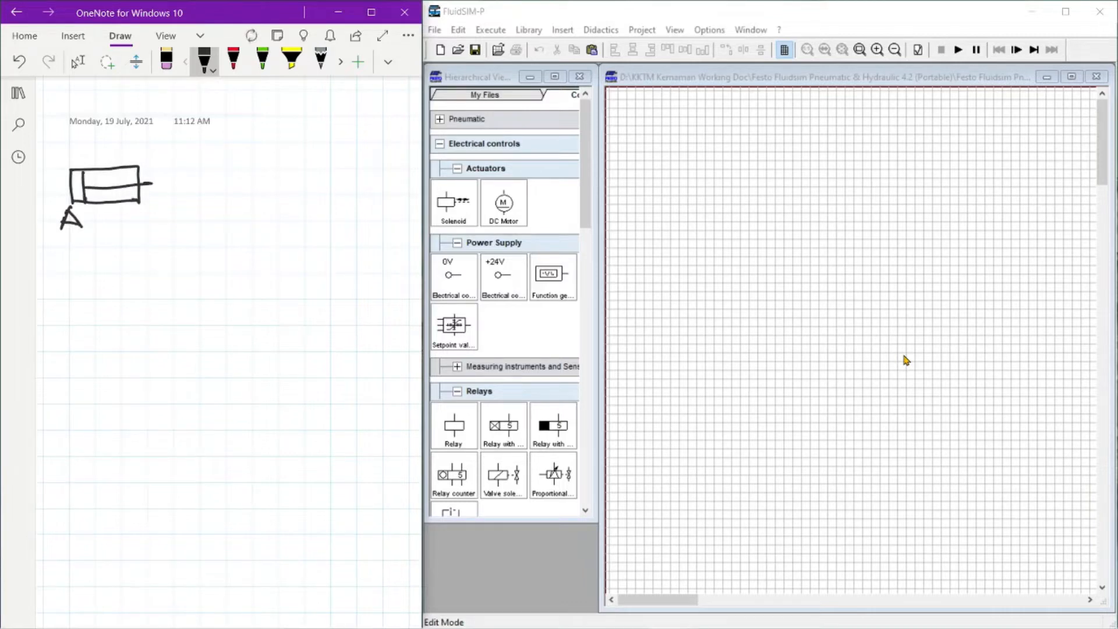
pyautogui.moveTo(251, 166)
pyautogui.mouseDown()
pyautogui.moveTo(251, 197)
pyautogui.moveTo(323, 165)
pyautogui.moveTo(329, 196)
pyautogui.mouseUp()
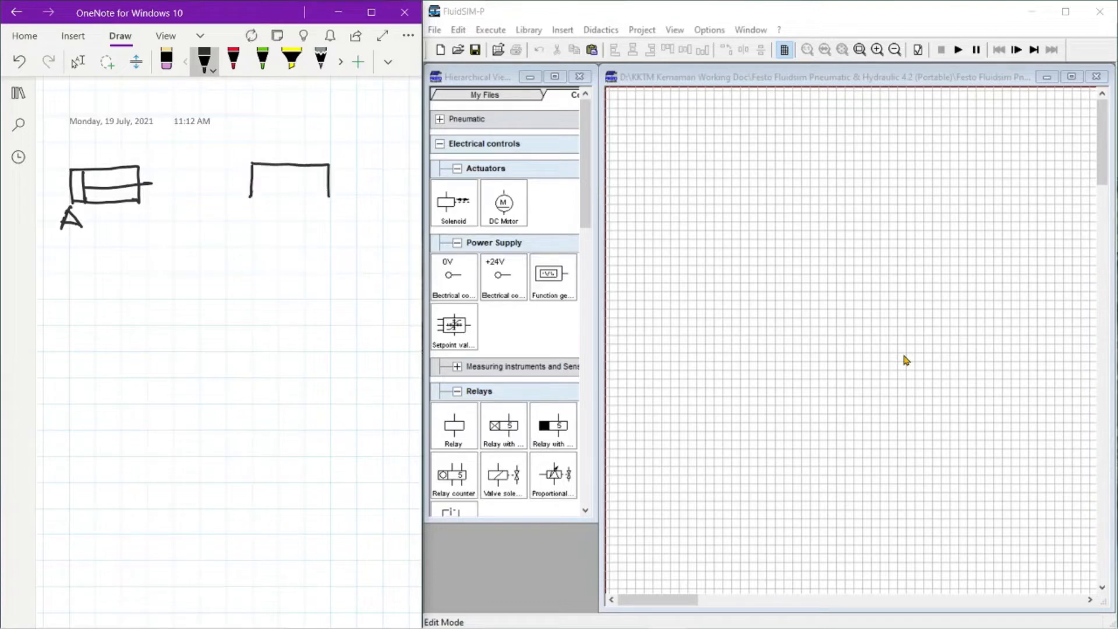
pyautogui.moveTo(252, 197)
pyautogui.mouseDown()
pyautogui.moveTo(329, 197)
pyautogui.moveTo(254, 219)
pyautogui.mouseUp()
pyautogui.moveTo(265, 165)
pyautogui.mouseDown()
pyautogui.moveTo(265, 199)
pyautogui.moveTo(292, 181)
pyautogui.moveTo(345, 181)
pyautogui.mouseUp()
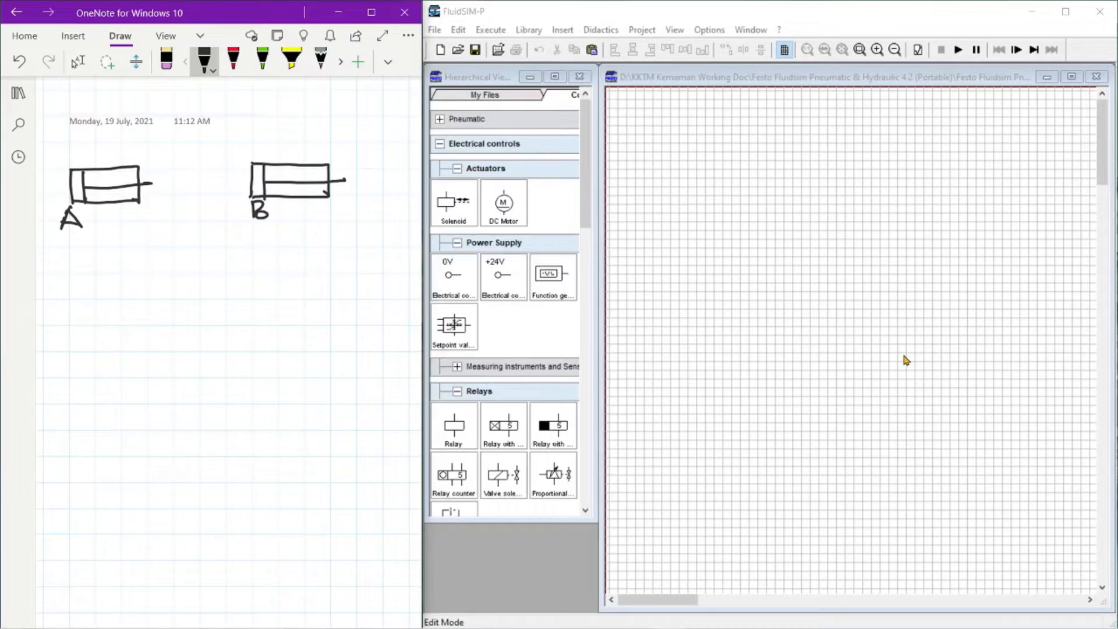
# Step: Write the sensor labels A1 and A2 above cylinder A and B1 and B2 above cylinder B
pyautogui.moveTo(76, 162)
pyautogui.mouseDown()
pyautogui.moveTo(83, 143)
pyautogui.moveTo(98, 161)
pyautogui.moveTo(126, 141)
pyautogui.moveTo(133, 158)
pyautogui.mouseUp()
pyautogui.moveTo(121, 152); pyautogui.dragTo(147, 157)
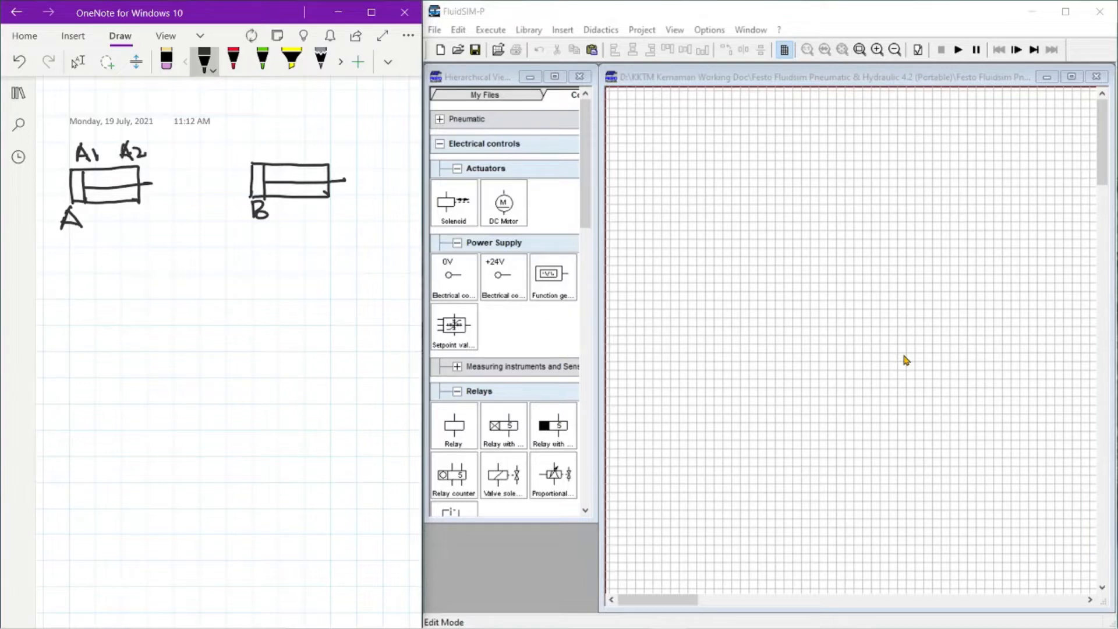
pyautogui.moveTo(257, 141); pyautogui.dragTo(256, 157)
pyautogui.moveTo(256, 143)
pyautogui.mouseDown()
pyautogui.moveTo(258, 156)
pyautogui.moveTo(312, 147)
pyautogui.moveTo(312, 157)
pyautogui.mouseUp()
pyautogui.moveTo(312, 139); pyautogui.dragTo(312, 158)
pyautogui.moveTo(325, 146); pyautogui.dragTo(336, 155)
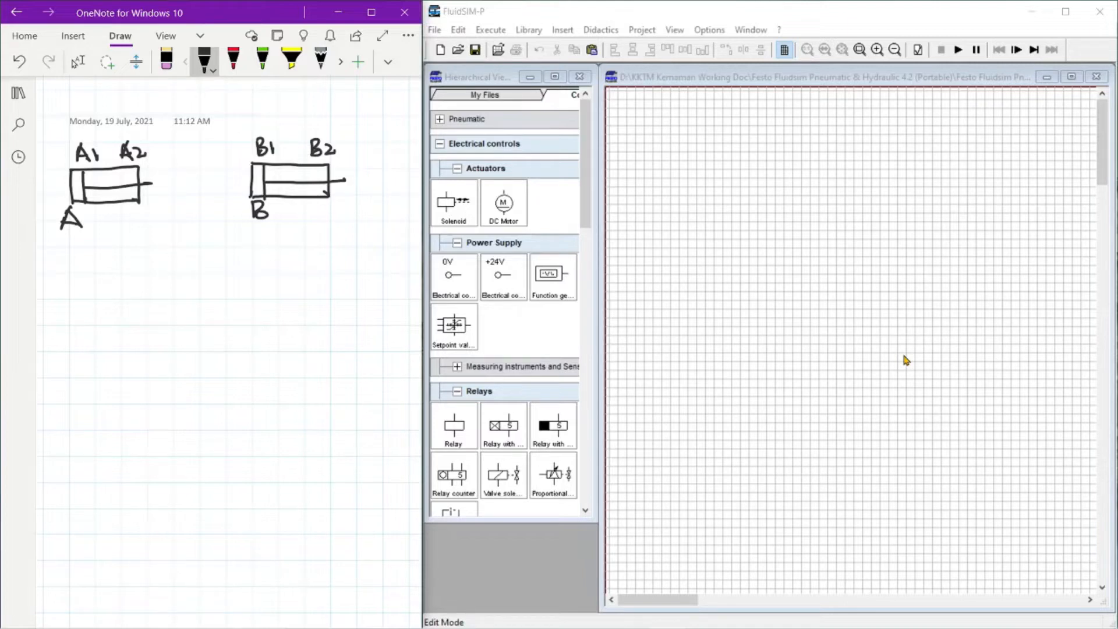
# Step: Handwrite the sequence A+ B+ B- A- in large letters below the two cylinders
pyautogui.moveTo(109, 304)
pyautogui.mouseDown()
pyautogui.moveTo(99, 343)
pyautogui.moveTo(124, 346)
pyautogui.moveTo(120, 329)
pyautogui.moveTo(140, 339)
pyautogui.moveTo(151, 319)
pyautogui.moveTo(181, 325)
pyautogui.moveTo(181, 339)
pyautogui.mouseUp()
pyautogui.moveTo(178, 300)
pyautogui.mouseDown()
pyautogui.moveTo(193, 302)
pyautogui.moveTo(204, 332)
pyautogui.moveTo(183, 339)
pyautogui.moveTo(218, 336)
pyautogui.mouseUp()
pyautogui.moveTo(209, 325)
pyautogui.mouseDown()
pyautogui.moveTo(263, 316)
pyautogui.moveTo(263, 344)
pyautogui.mouseUp()
pyautogui.moveTo(259, 300)
pyautogui.mouseDown()
pyautogui.moveTo(266, 342)
pyautogui.moveTo(306, 324)
pyautogui.moveTo(330, 343)
pyautogui.mouseUp()
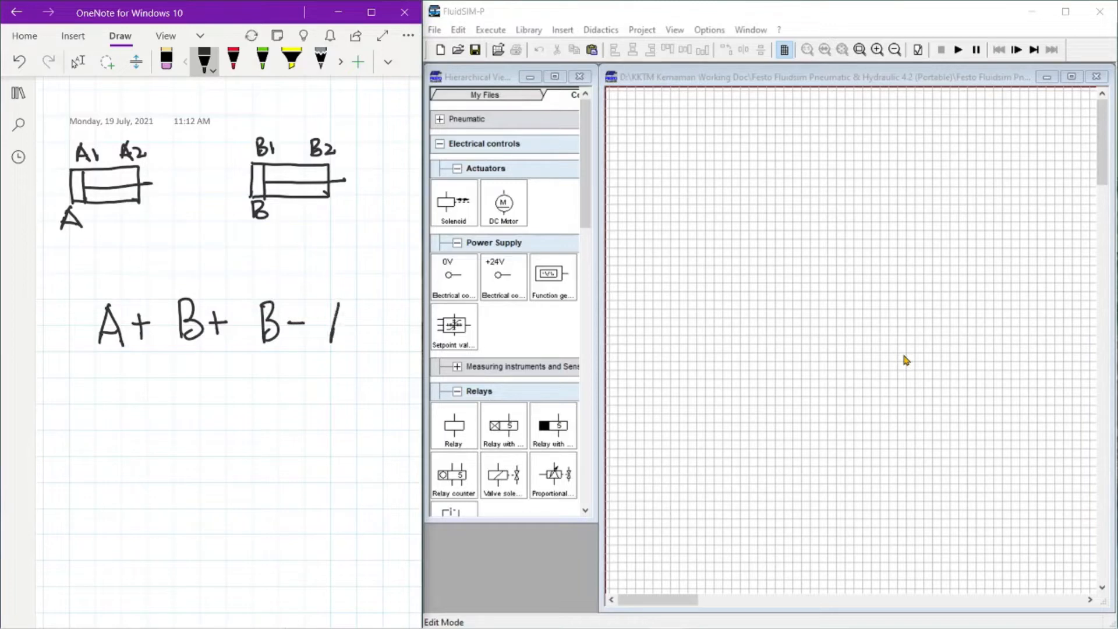
pyautogui.moveTo(338, 303)
pyautogui.mouseDown()
pyautogui.moveTo(353, 343)
pyautogui.moveTo(347, 327)
pyautogui.moveTo(372, 323)
pyautogui.mouseUp()
# Step: Annotate the sequence in red with arrows and triggers PB, A2, B2, B1 and A1, looping A1 back to PB
pyautogui.click(233, 58)
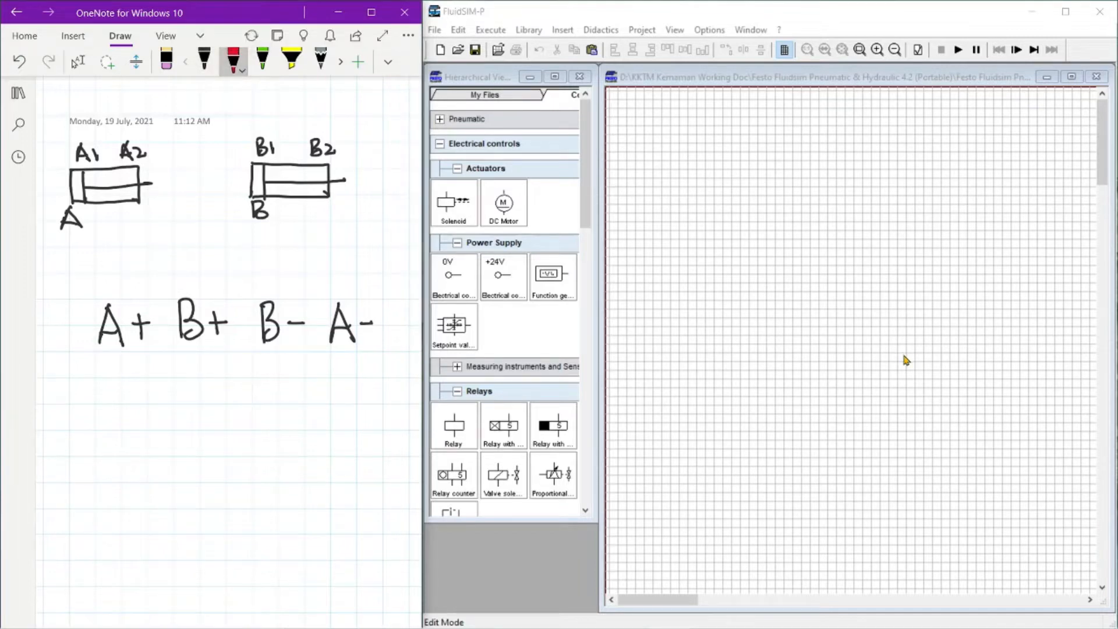
pyautogui.moveTo(54, 269)
pyautogui.mouseDown()
pyautogui.moveTo(54, 290)
pyautogui.moveTo(66, 277)
pyautogui.moveTo(94, 304)
pyautogui.mouseUp()
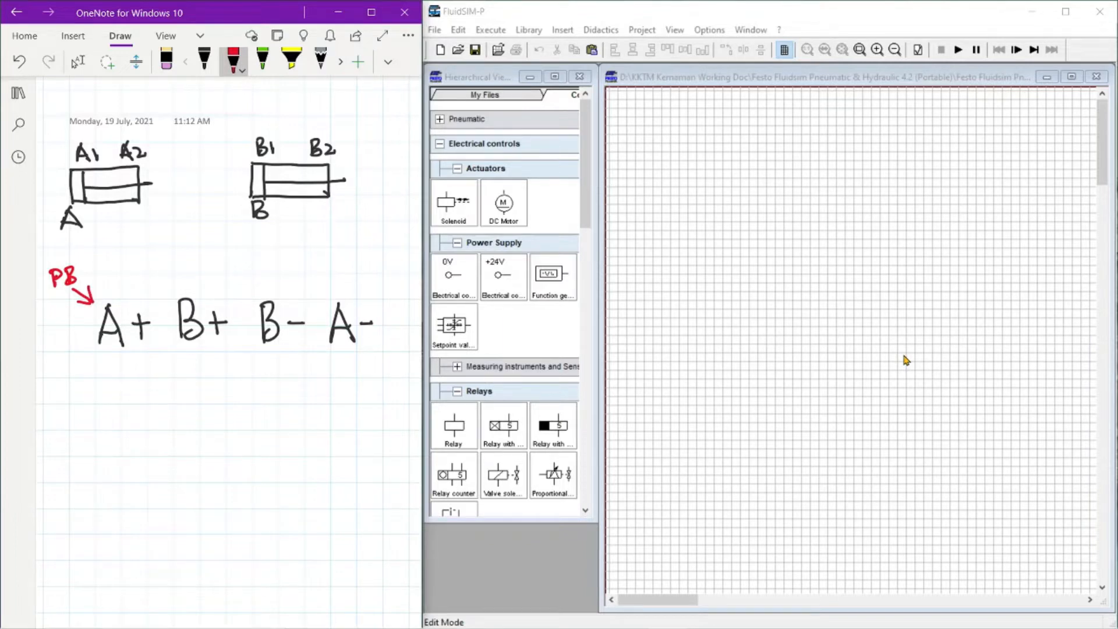
pyautogui.moveTo(133, 288)
pyautogui.mouseDown()
pyautogui.moveTo(160, 283)
pyautogui.moveTo(125, 295)
pyautogui.moveTo(171, 297)
pyautogui.mouseUp()
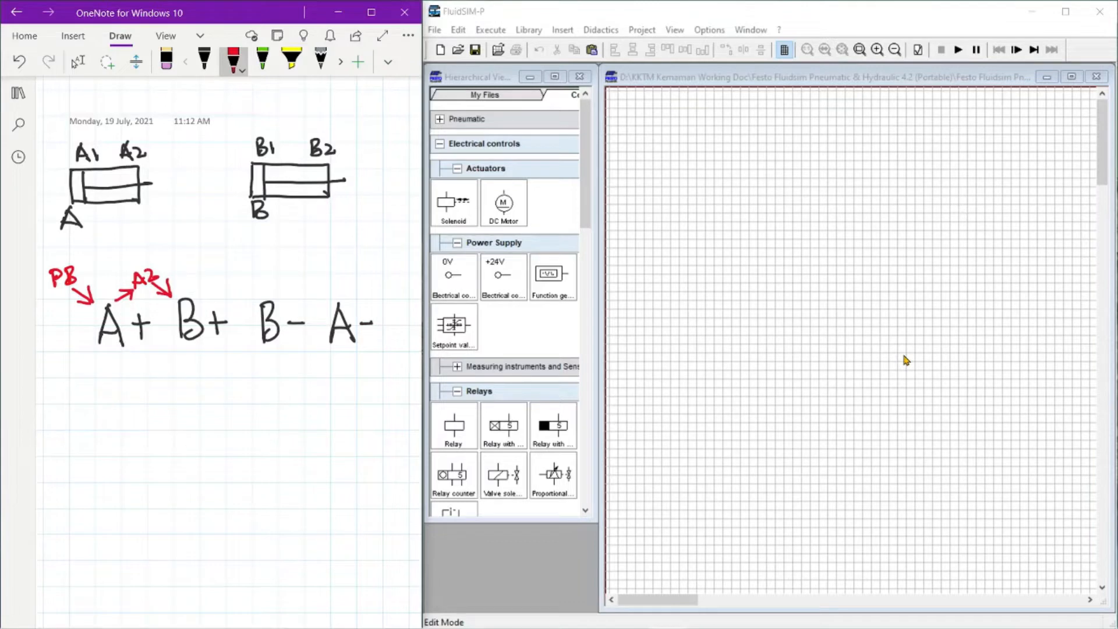
pyautogui.moveTo(222, 274)
pyautogui.mouseDown()
pyautogui.moveTo(224, 290)
pyautogui.moveTo(248, 284)
pyautogui.moveTo(216, 296)
pyautogui.mouseUp()
pyautogui.moveTo(237, 283); pyautogui.dragTo(257, 299)
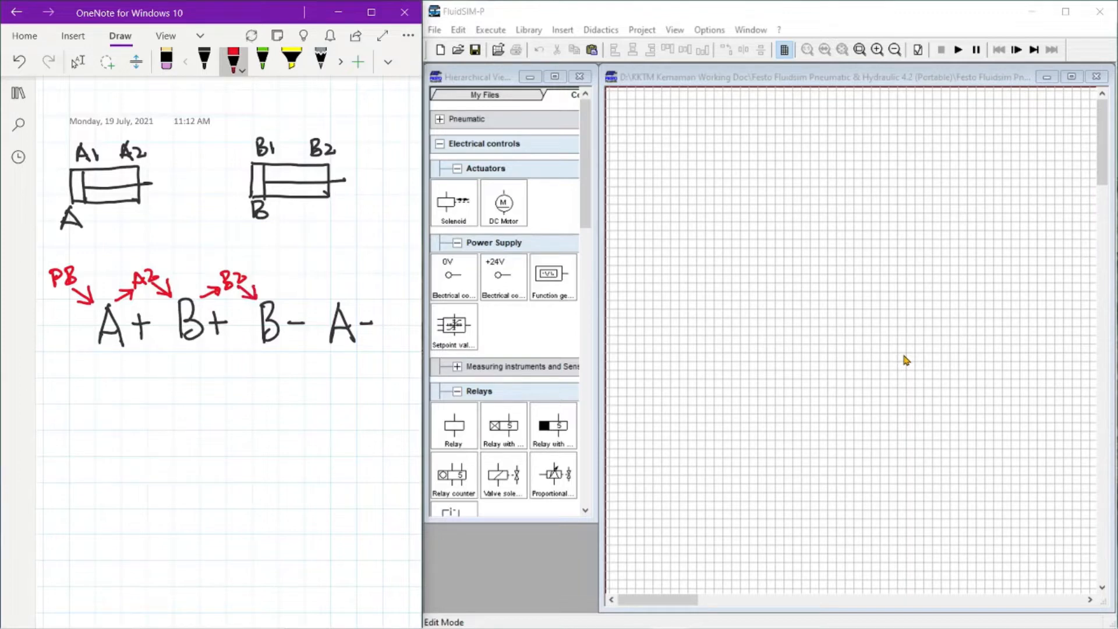
pyautogui.moveTo(277, 301); pyautogui.dragTo(300, 285)
pyautogui.moveTo(301, 284)
pyautogui.mouseDown()
pyautogui.moveTo(297, 294)
pyautogui.moveTo(322, 281)
pyautogui.mouseUp()
pyautogui.moveTo(320, 282); pyautogui.dragTo(334, 301)
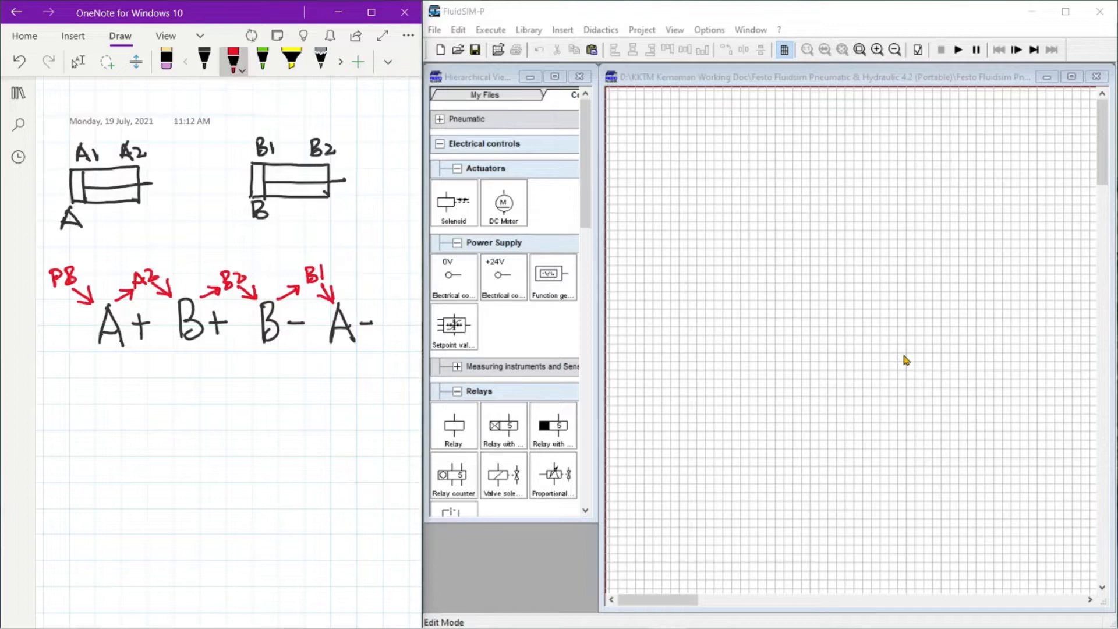
pyautogui.moveTo(350, 296)
pyautogui.mouseDown()
pyautogui.moveTo(388, 262)
pyautogui.moveTo(239, 233)
pyautogui.moveTo(132, 239)
pyautogui.moveTo(84, 259)
pyautogui.moveTo(104, 264)
pyautogui.mouseUp()
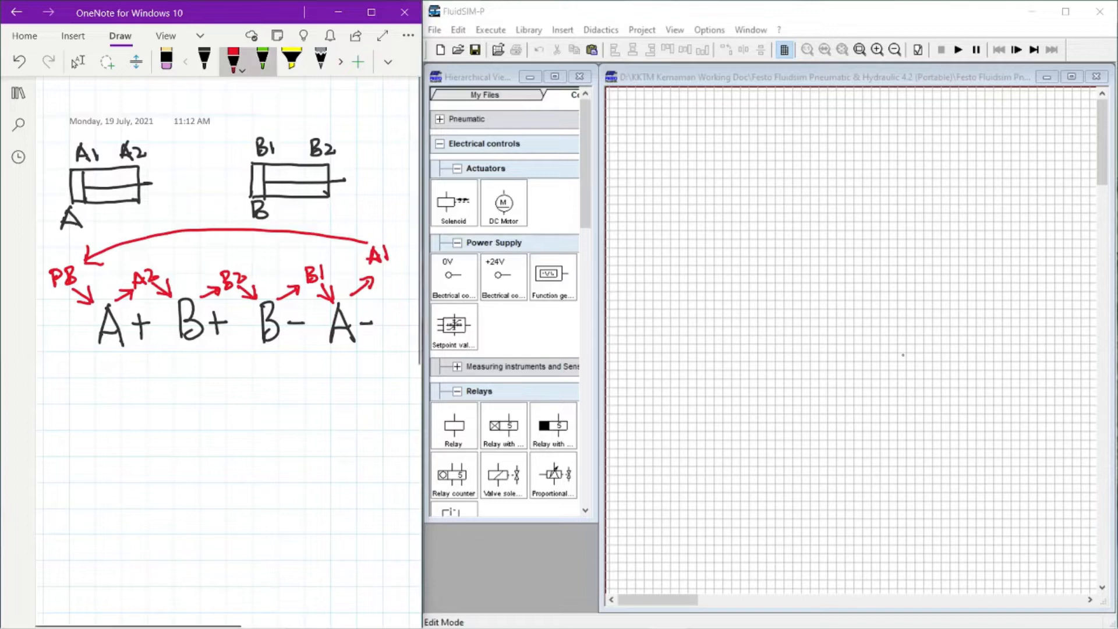
# Step: Split the sequence with a green vertical line between B+ and B-, and label the two groups K1 and K2
pyautogui.click(262, 60)
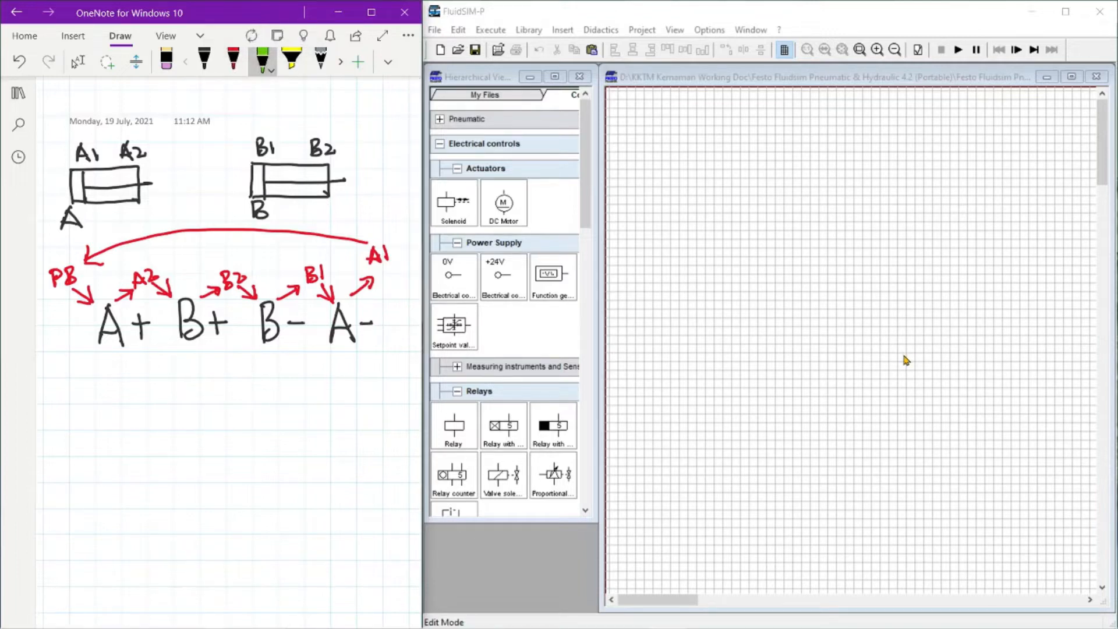
pyautogui.moveTo(227, 234); pyautogui.dragTo(229, 376)
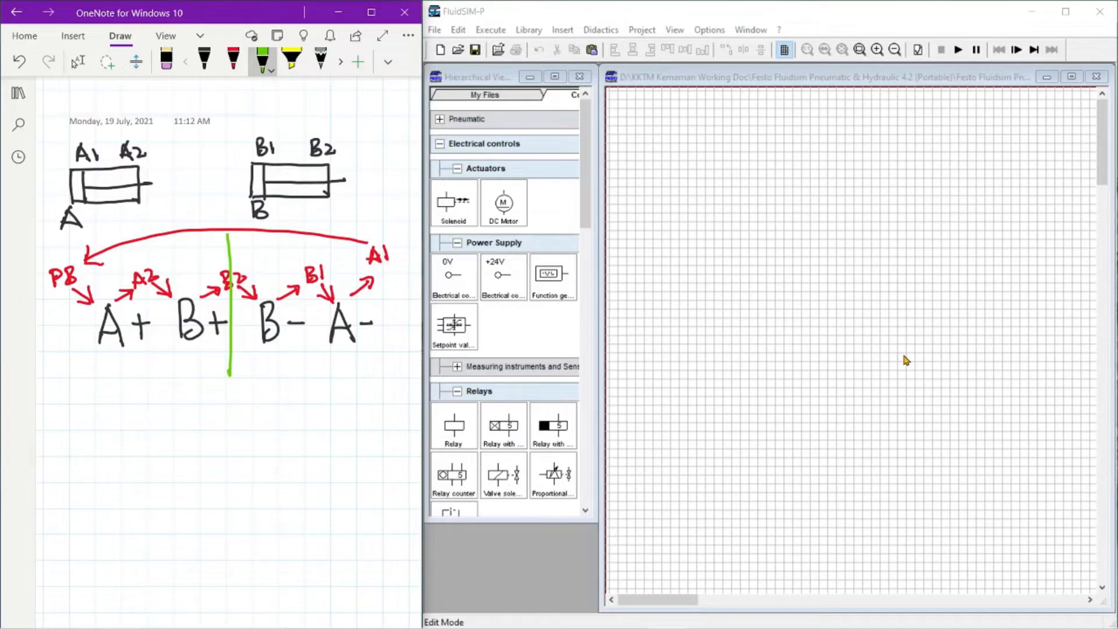
pyautogui.moveTo(150, 361)
pyautogui.mouseDown()
pyautogui.moveTo(150, 381)
pyautogui.moveTo(173, 382)
pyautogui.mouseUp()
pyautogui.moveTo(299, 359)
pyautogui.mouseDown()
pyautogui.moveTo(299, 381)
pyautogui.moveTo(317, 379)
pyautogui.moveTo(332, 357)
pyautogui.moveTo(341, 372)
pyautogui.mouseUp()
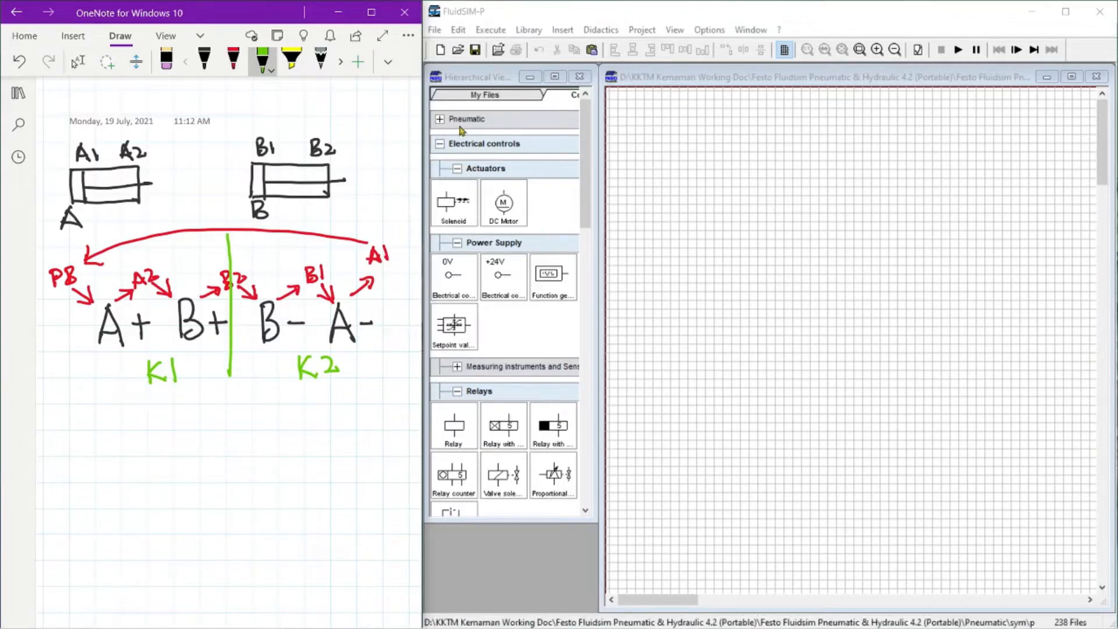
# Step: In FluidSIM-P, place a double acting cylinder near the drawing's upper edge and a compressed air supply below it
pyautogui.click(439, 120)
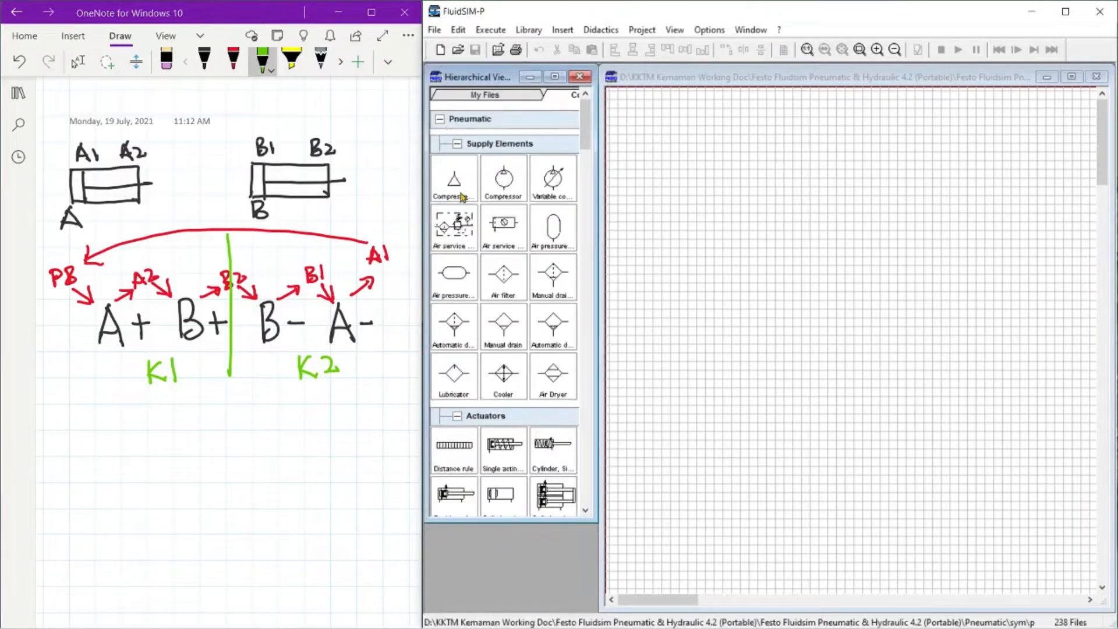
pyautogui.scroll(-3, 485, 241)
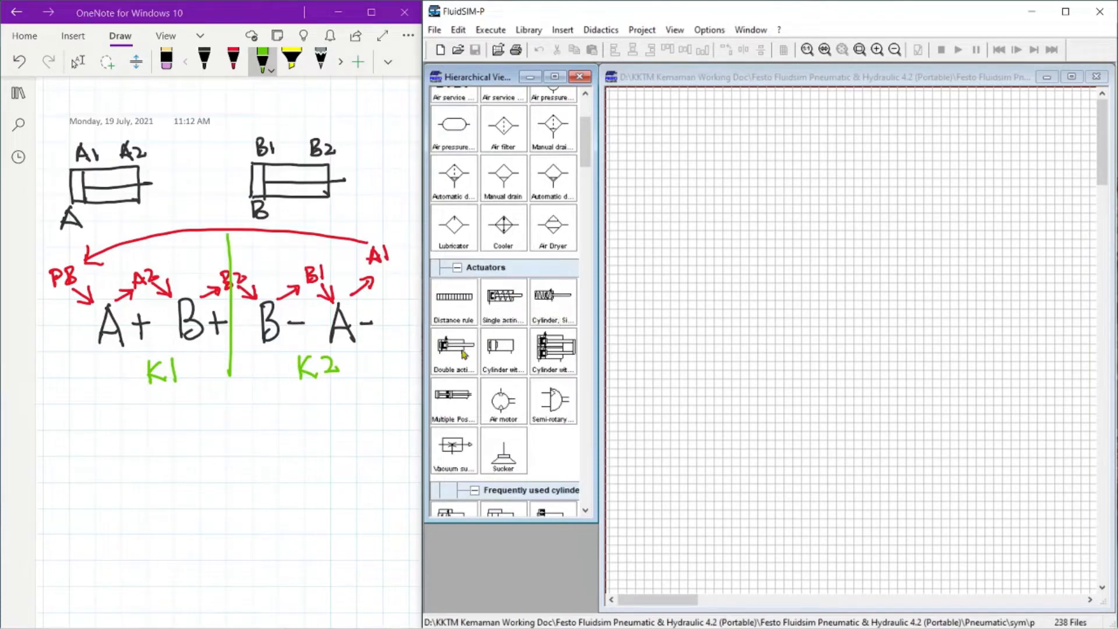
pyautogui.moveTo(463, 353); pyautogui.dragTo(690, 125)
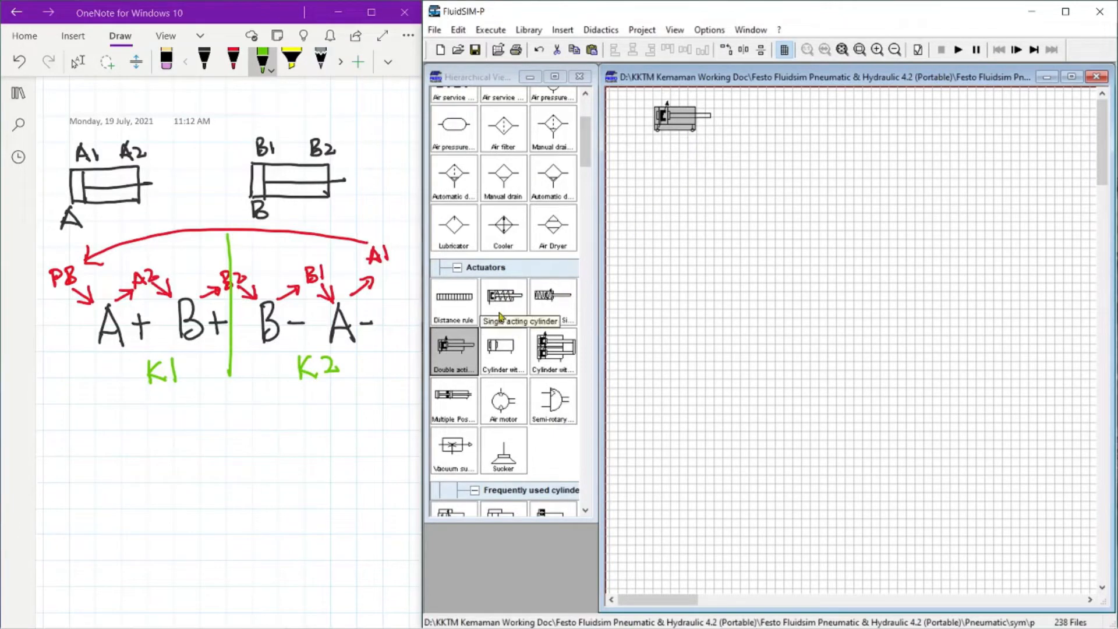
pyautogui.scroll(3, 502, 320)
pyautogui.moveTo(472, 196); pyautogui.dragTo(775, 285)
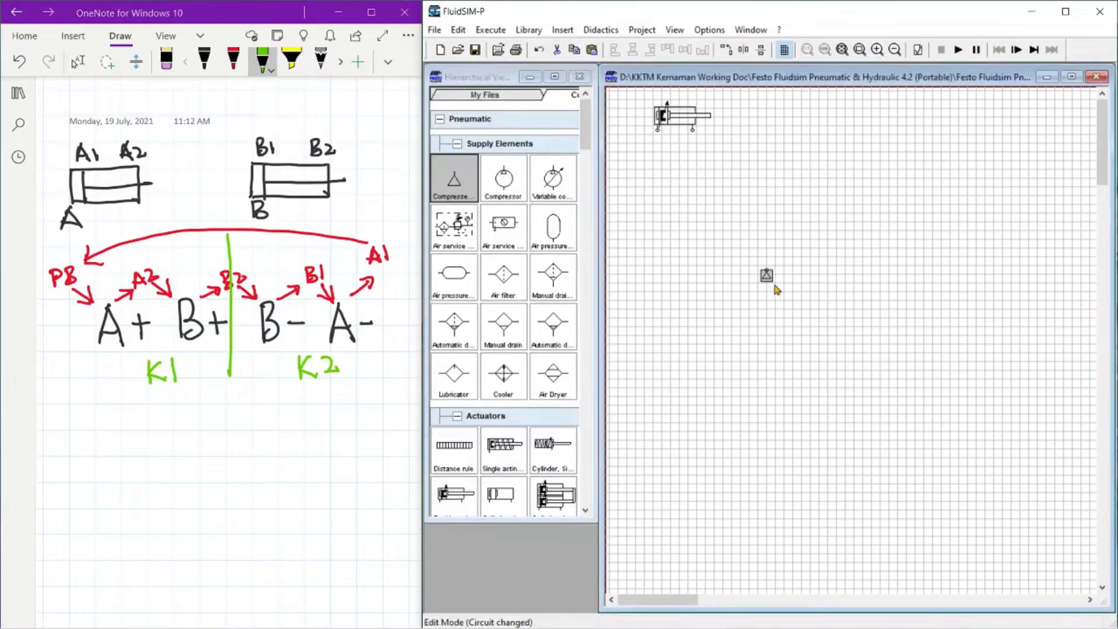
# Step: Add a configurable 5/n way valve and position it directly below the double acting cylinder
pyautogui.scroll(-10, 523, 264)
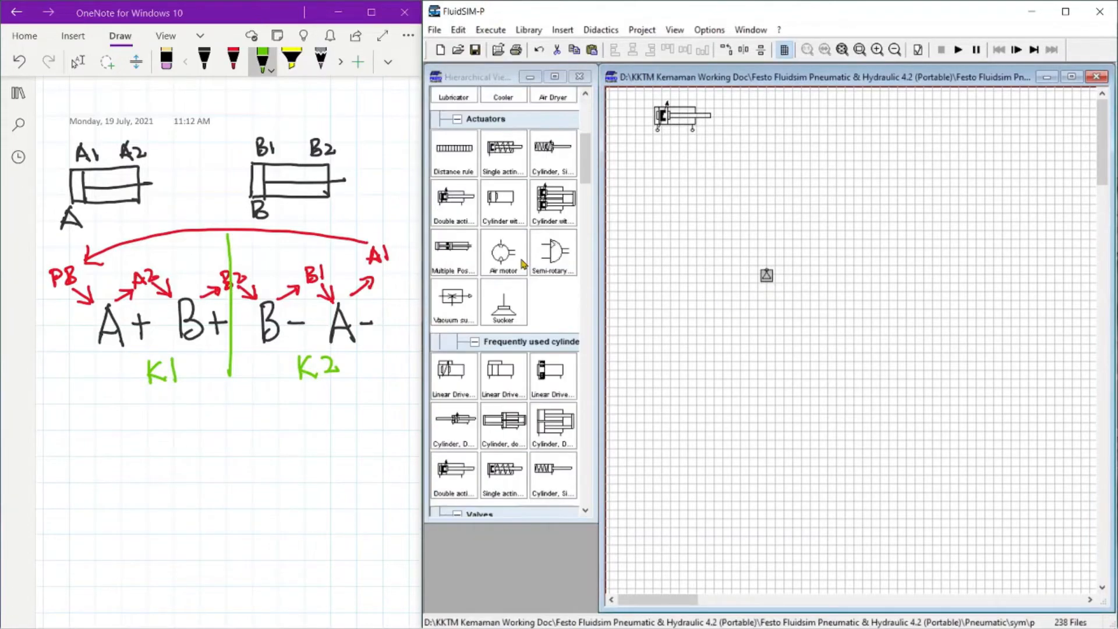
pyautogui.scroll(-5, 523, 263)
pyautogui.scroll(1, 523, 274)
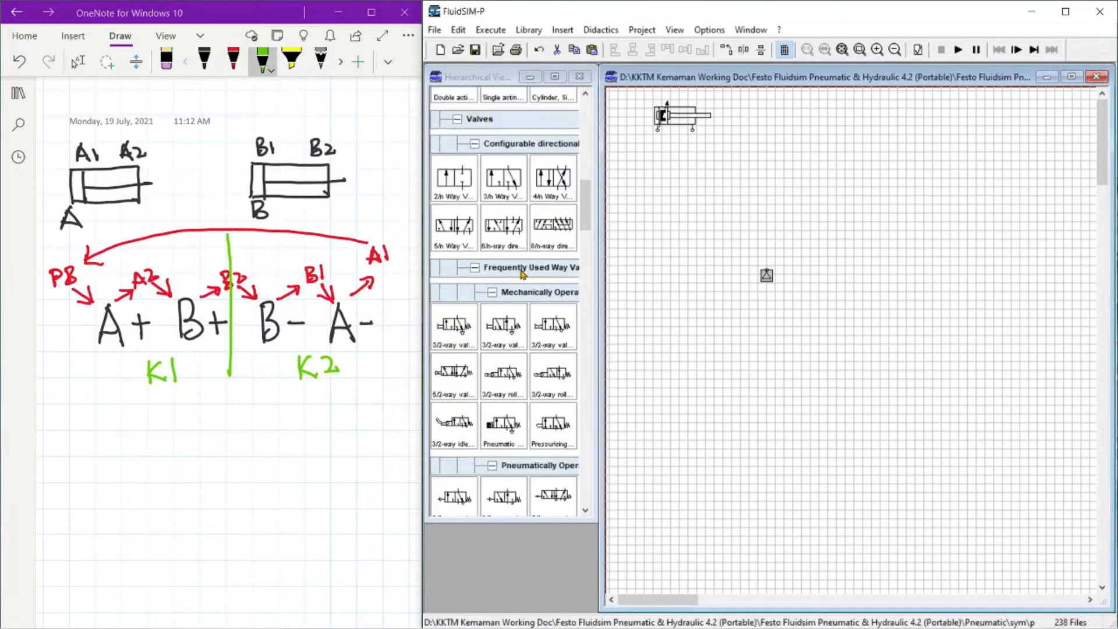
pyautogui.moveTo(467, 241); pyautogui.dragTo(699, 207)
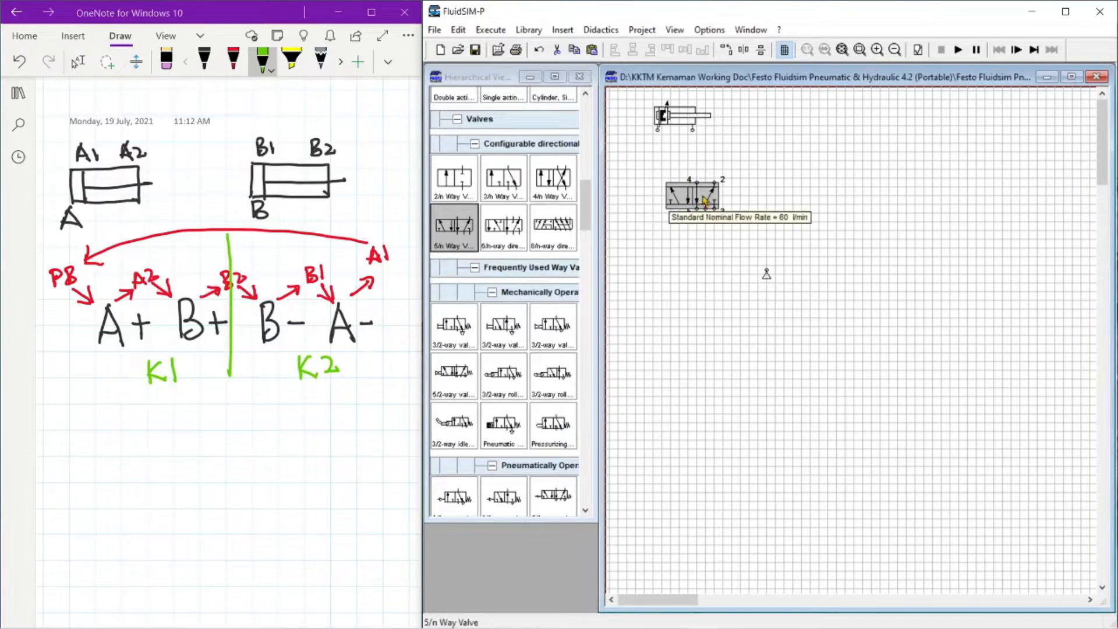
pyautogui.moveTo(705, 201); pyautogui.dragTo(672, 178)
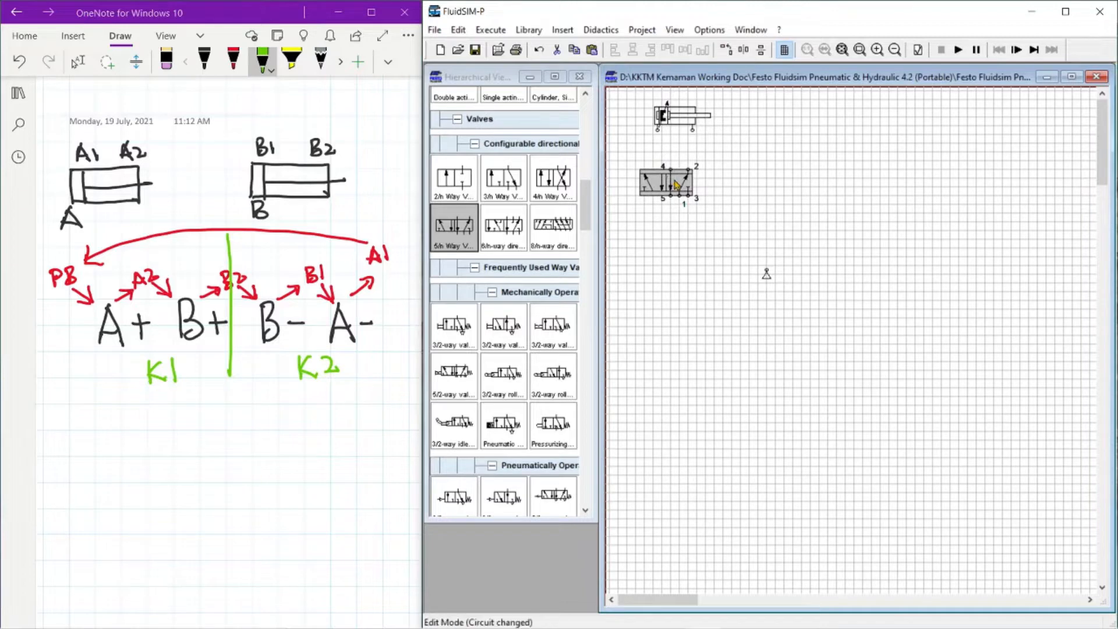
# Step: Configure the 5/n way valve with solenoid actuation on both its left and right sides
pyautogui.doubleClick(673, 179)
pyautogui.click(664, 327)
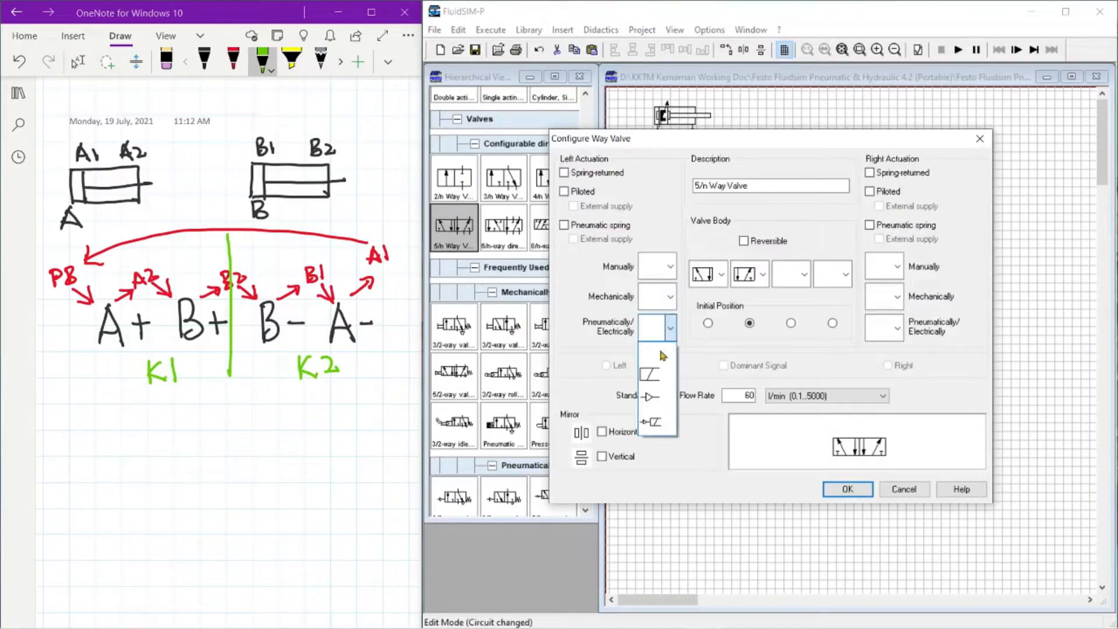
pyautogui.click(661, 375)
pyautogui.click(883, 334)
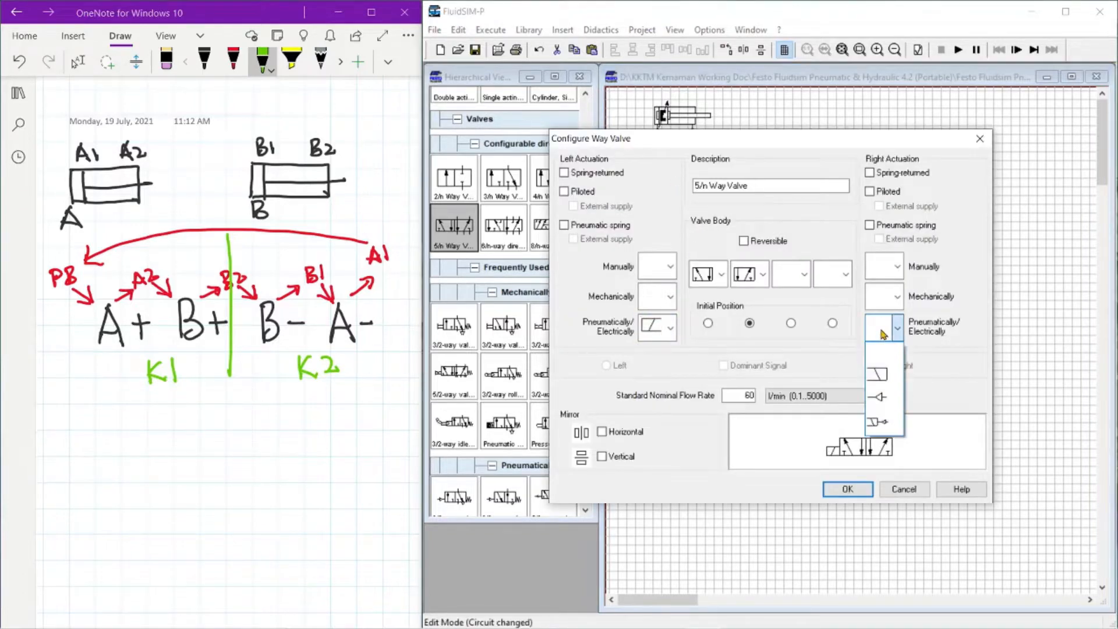
pyautogui.click(884, 373)
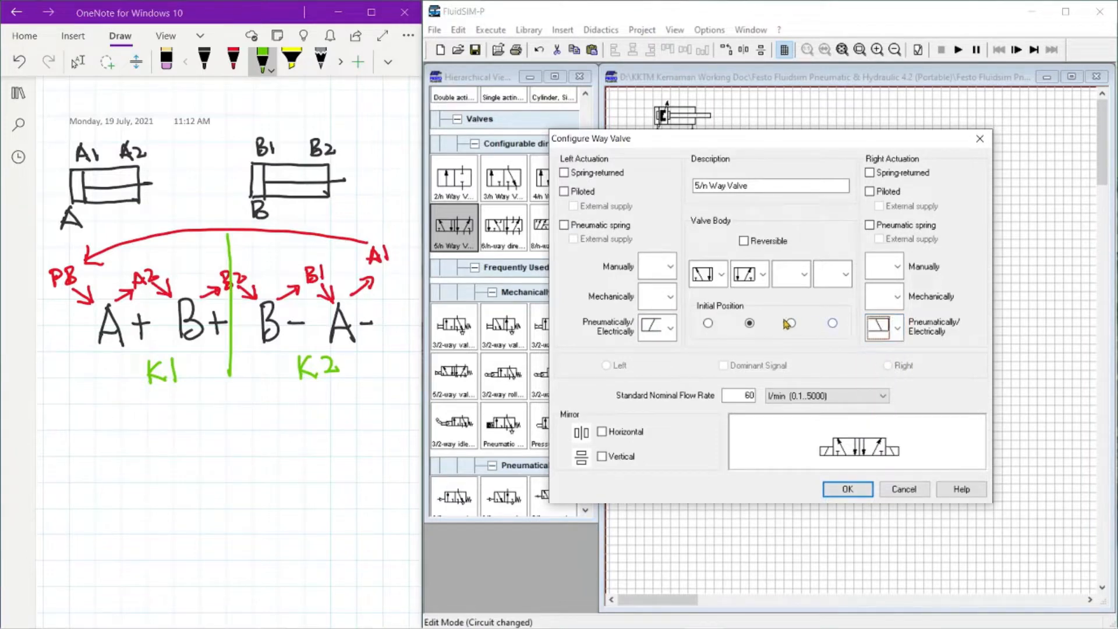
pyautogui.click(847, 488)
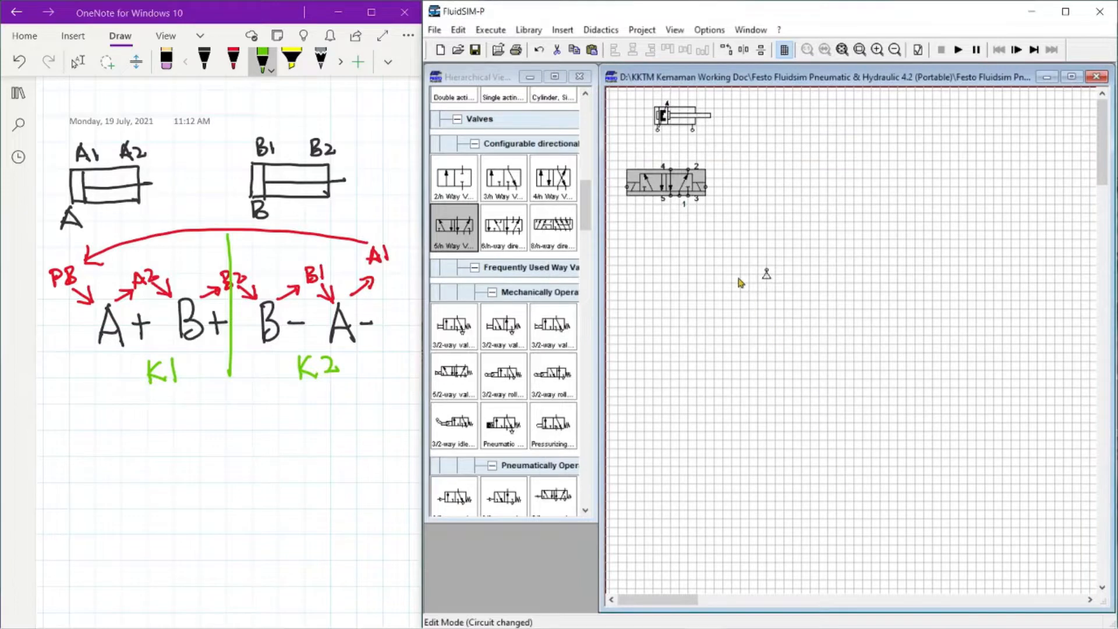
# Step: Connect the cylinder's two ports to valve ports 4 and 2, and give valve ports 3 and 5 open-triangle exhaust terminators
pyautogui.moveTo(658, 130); pyautogui.dragTo(671, 169)
pyautogui.moveTo(693, 130); pyautogui.dragTo(687, 170)
pyautogui.doubleClick(690, 198)
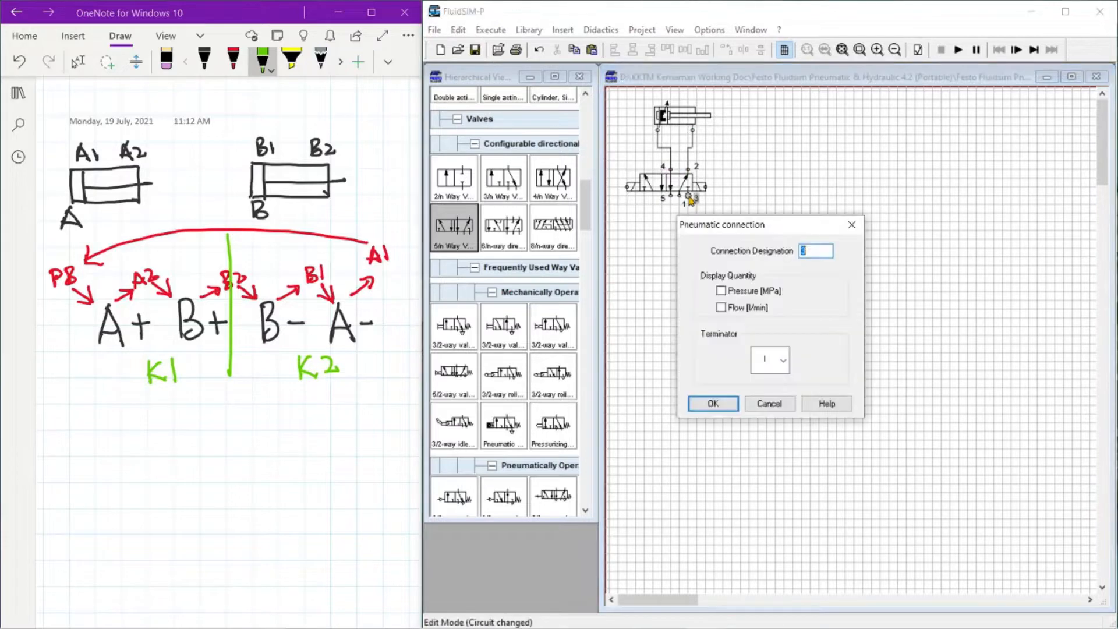
pyautogui.click(770, 359)
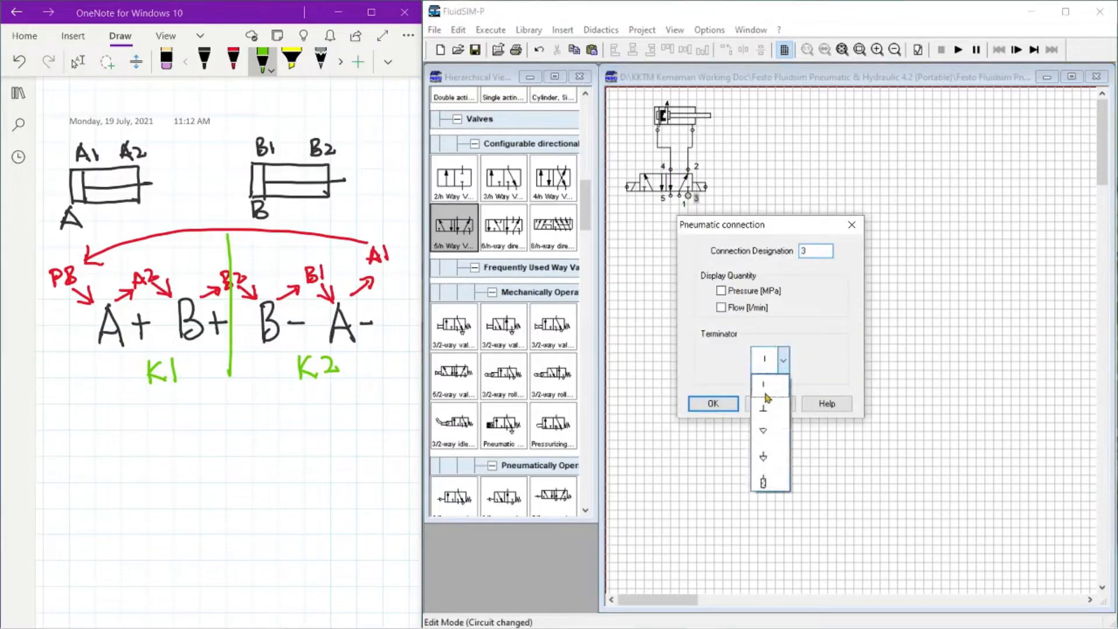
pyautogui.click(764, 428)
pyautogui.click(726, 407)
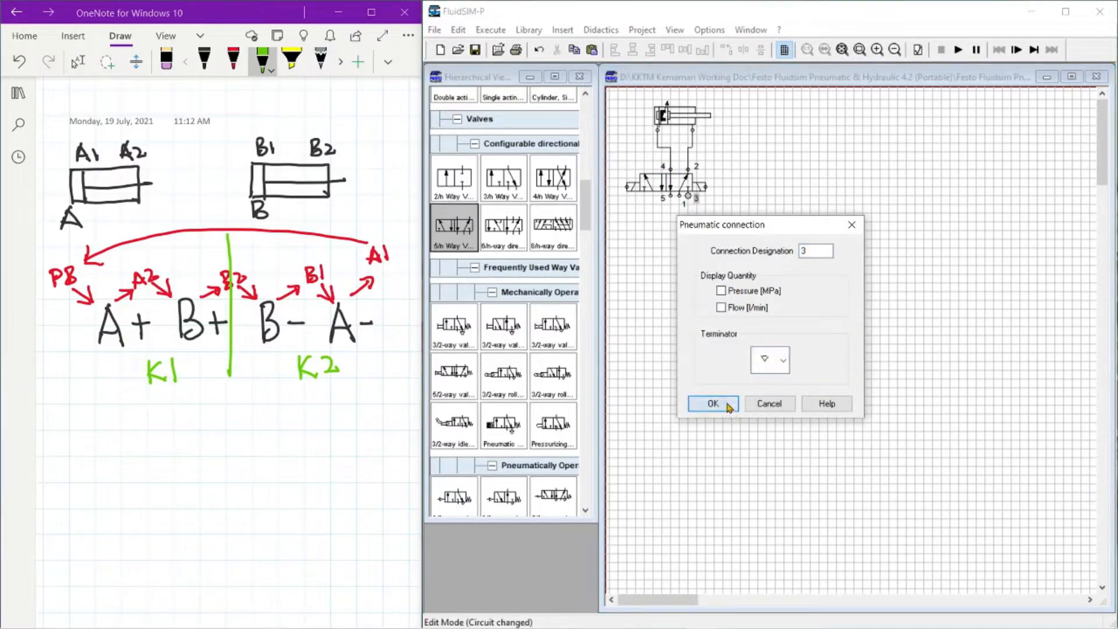
pyautogui.doubleClick(668, 198)
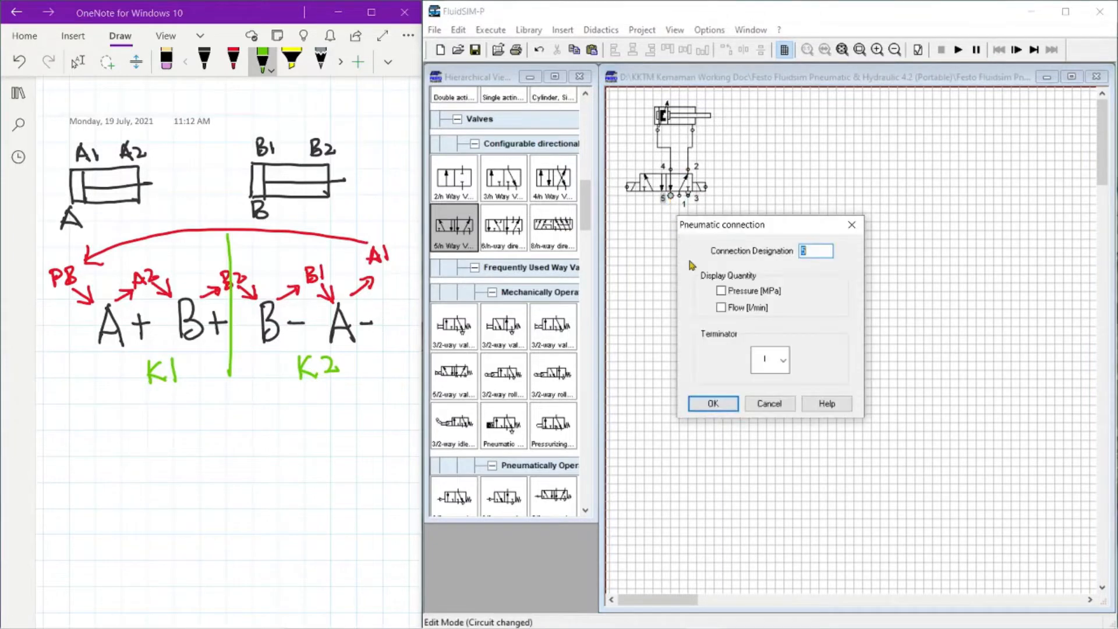
pyautogui.click(769, 361)
pyautogui.click(763, 431)
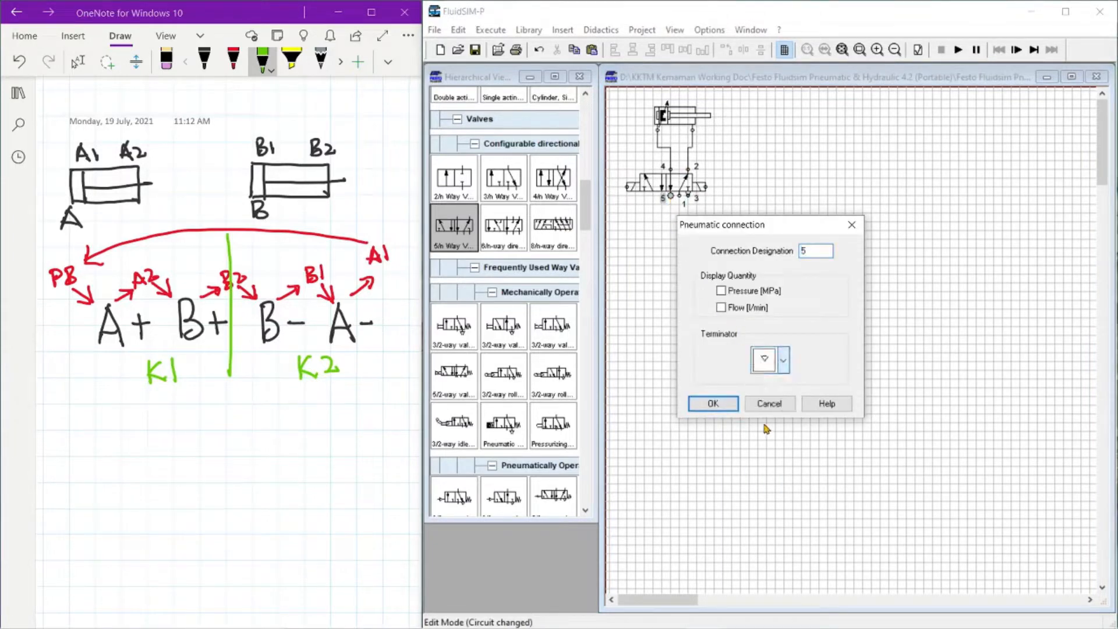
pyautogui.click(728, 406)
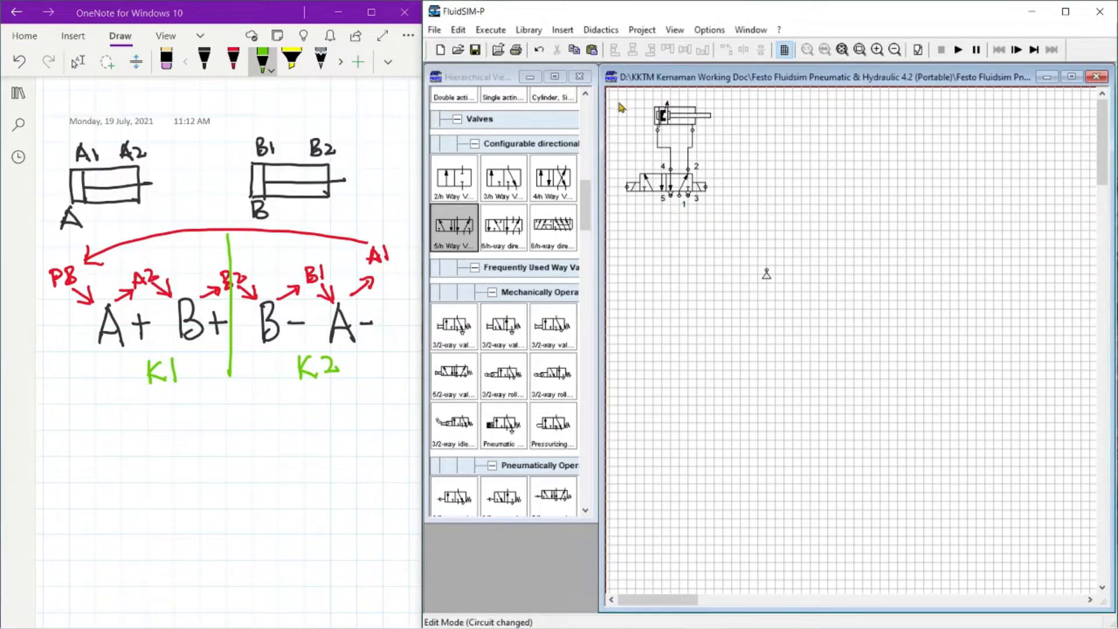
# Step: Label the double acting cylinder A and add the actuating labels a1 and a2 to it
pyautogui.moveTo(614, 97); pyautogui.dragTo(671, 209)
pyautogui.click(678, 240)
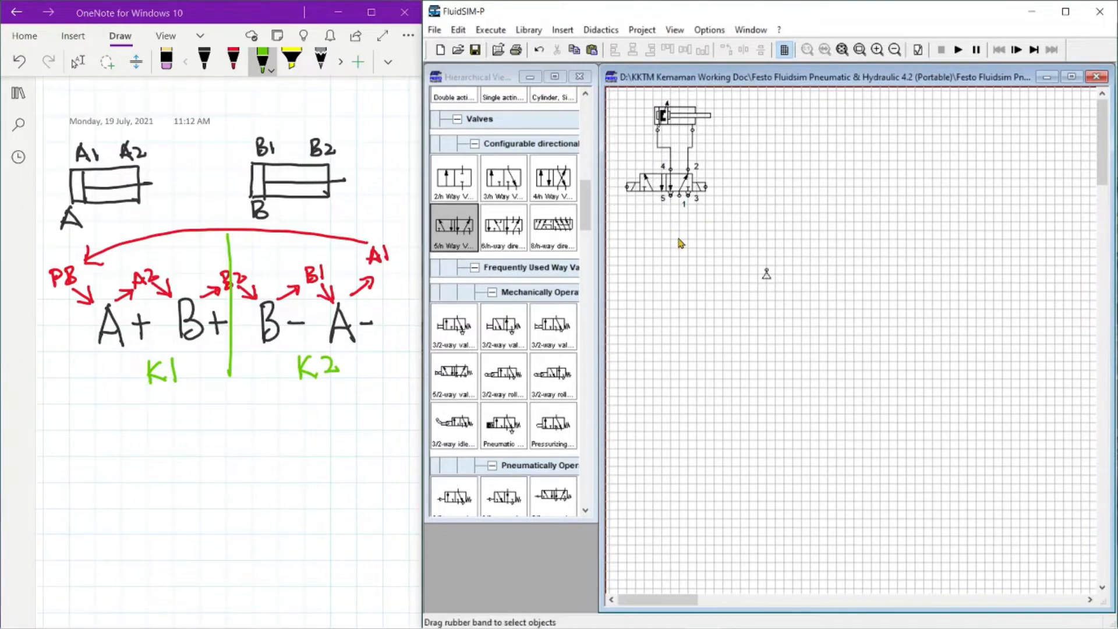
pyautogui.doubleClick(683, 121)
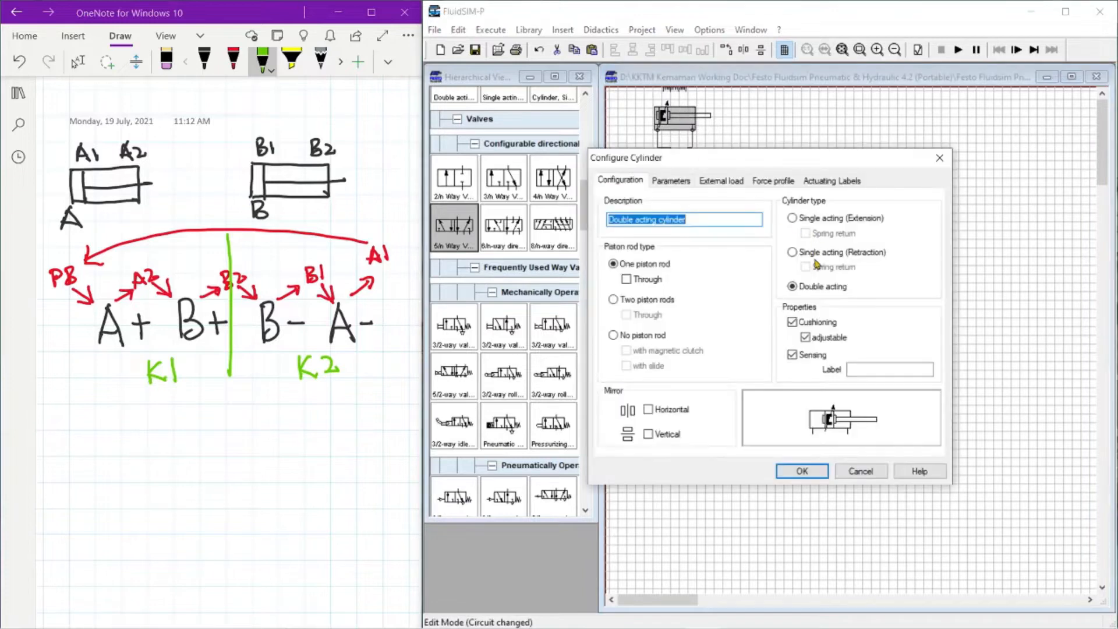
pyautogui.click(870, 370)
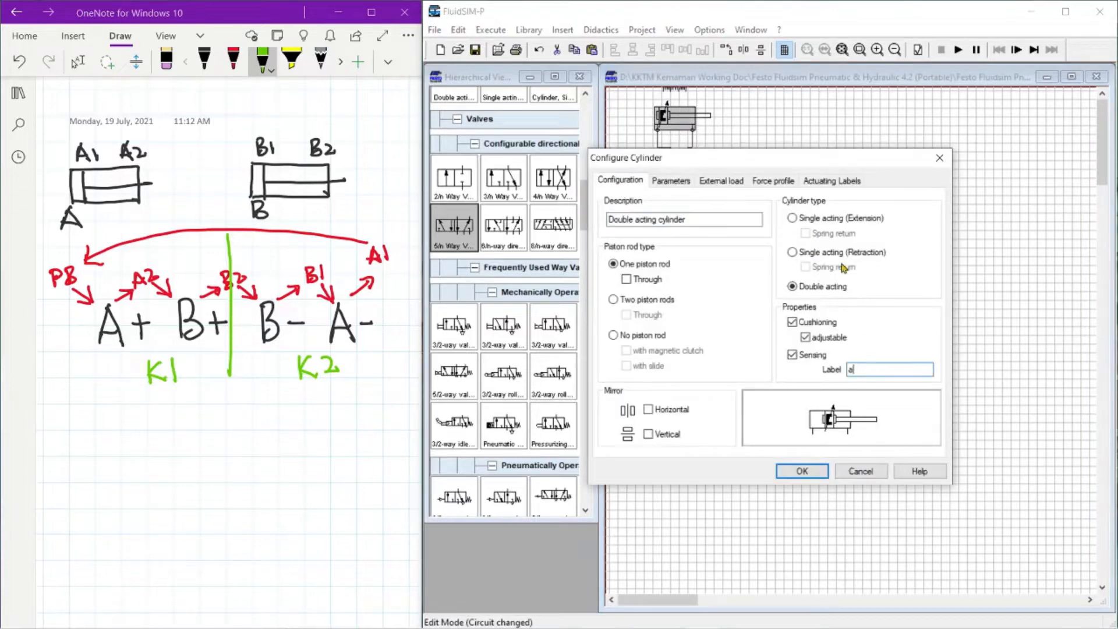
pyautogui.click(818, 182)
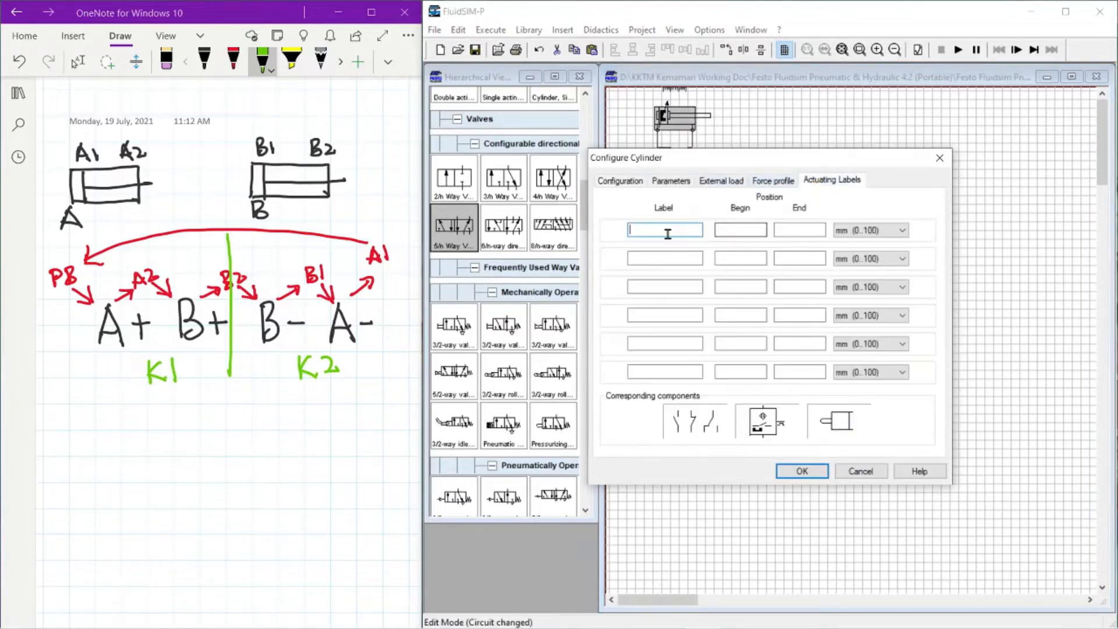
pyautogui.write('a1')
pyautogui.click(662, 256)
pyautogui.write('a2')
# Step: Set actuating label a1 to begin and end at 0 mm, and a2 to begin and end at 100 mm
pyautogui.click(731, 230)
pyautogui.write('0')
pyautogui.click(782, 229)
pyautogui.write('0')
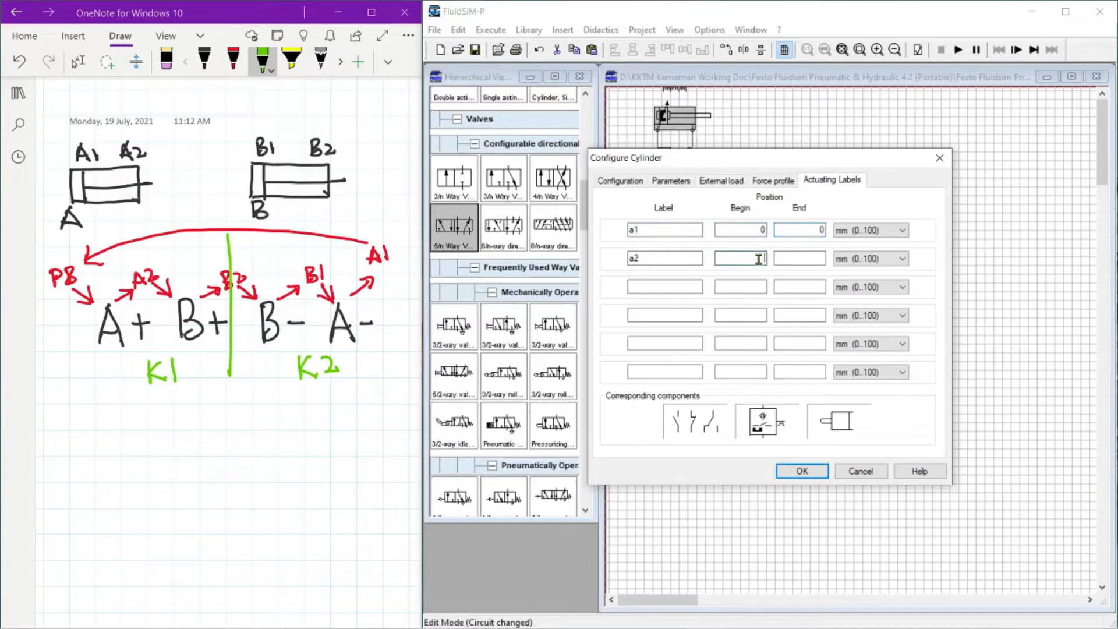
pyautogui.write('100')
pyautogui.click(788, 259)
pyautogui.write('100')
pyautogui.click(802, 472)
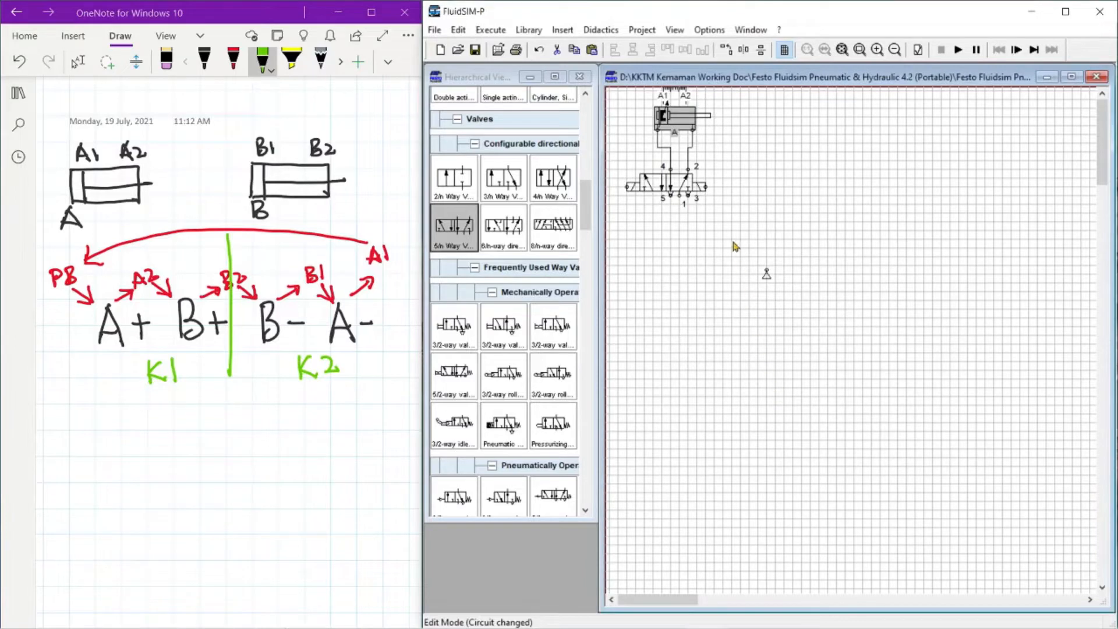
# Step: Duplicate cylinder A with its connected 5/n way valve and place the copy level with the original, to its right
pyautogui.click(735, 218)
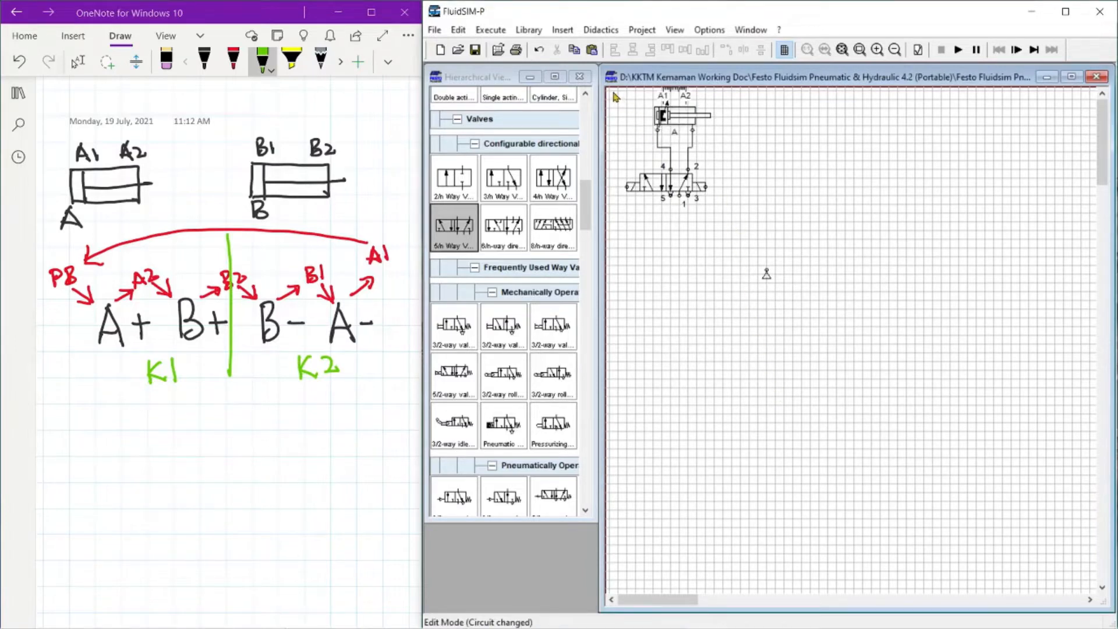
pyautogui.moveTo(614, 96); pyautogui.dragTo(733, 224)
pyautogui.hotkey('ctrl', 'c')
pyautogui.hotkey('ctrl', 'v')
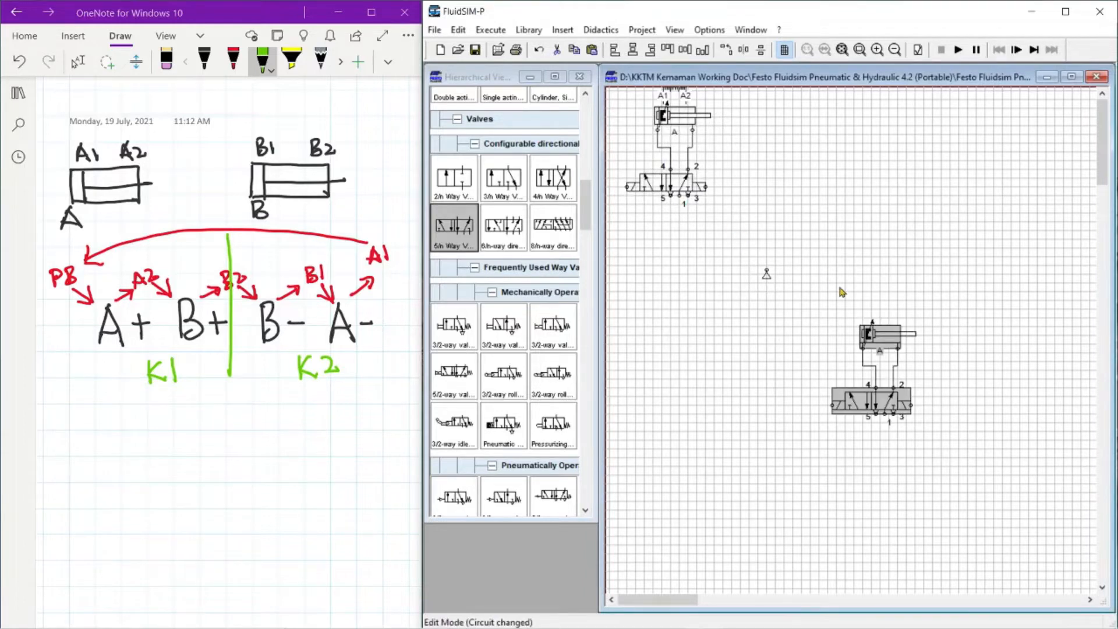
pyautogui.moveTo(874, 336); pyautogui.dragTo(812, 111)
pyautogui.click(882, 208)
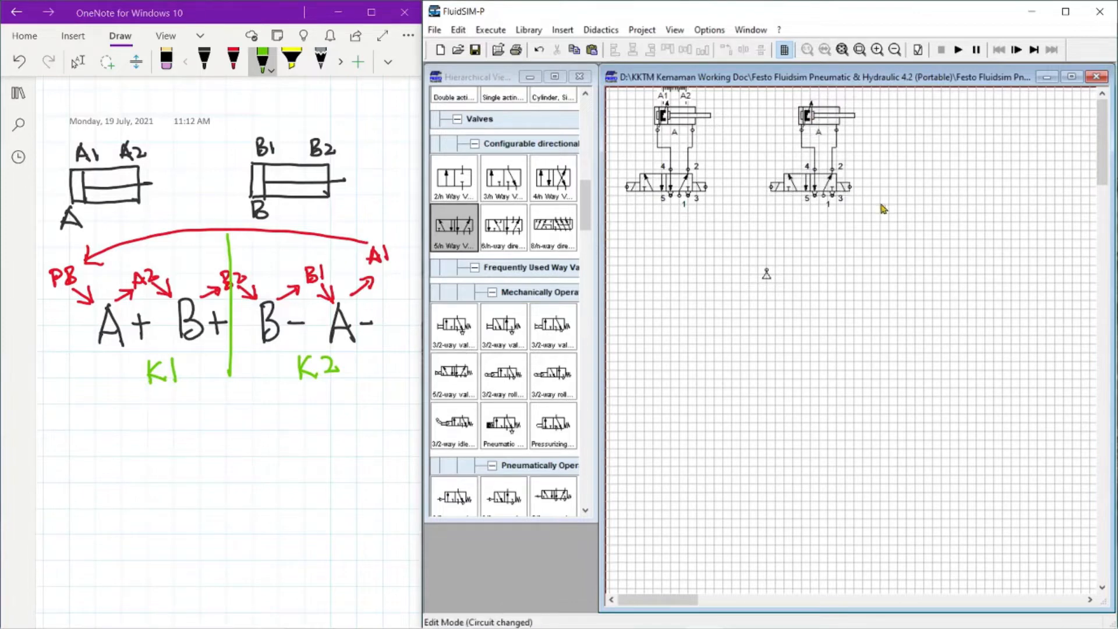
# Step: Give the copied cylinder actuating labels b1 from 0 to 0 mm and b2 from 100 to 100 mm
pyautogui.doubleClick(818, 116)
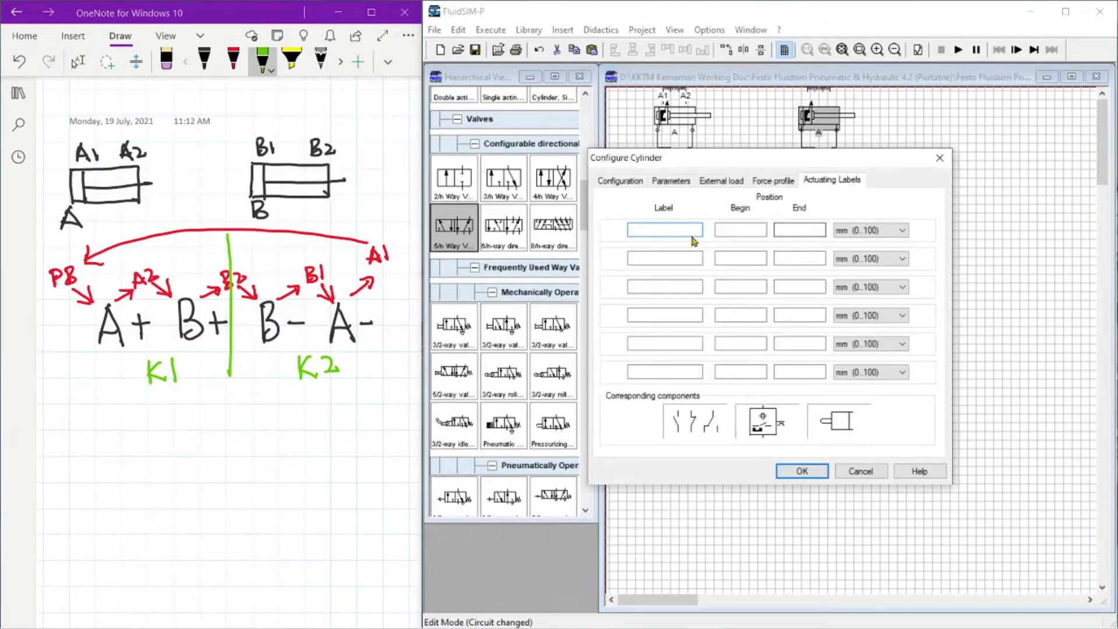
pyautogui.write('b1')
pyautogui.click(679, 257)
pyautogui.write('b2')
pyautogui.click(743, 229)
pyautogui.write('0')
pyautogui.click(746, 259)
pyautogui.write('100')
pyautogui.click(787, 257)
pyautogui.write('100')
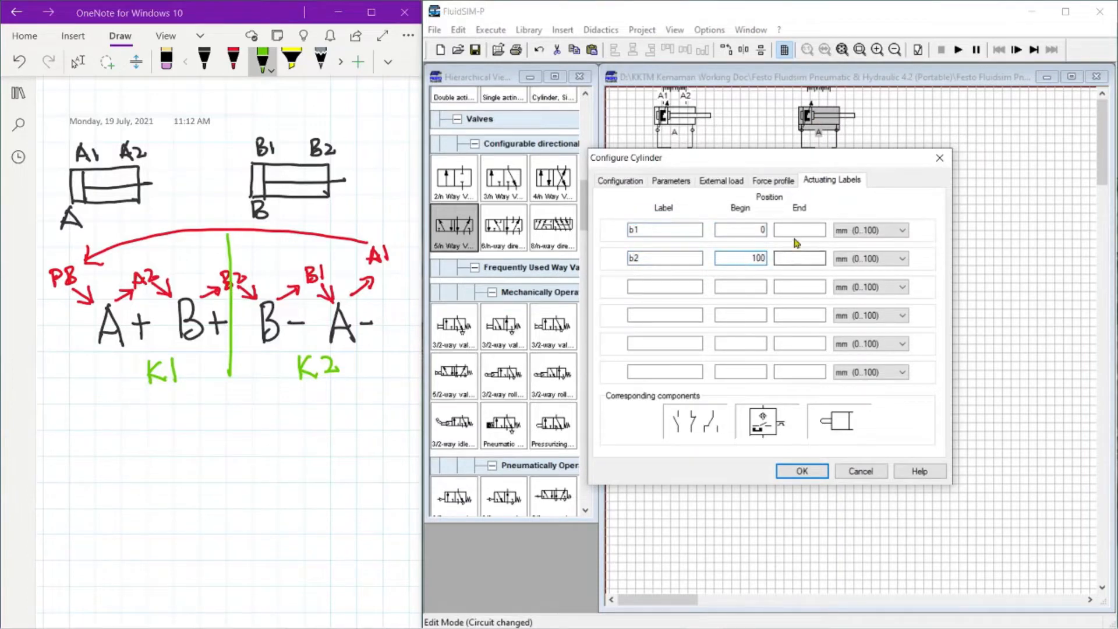
pyautogui.click(794, 233)
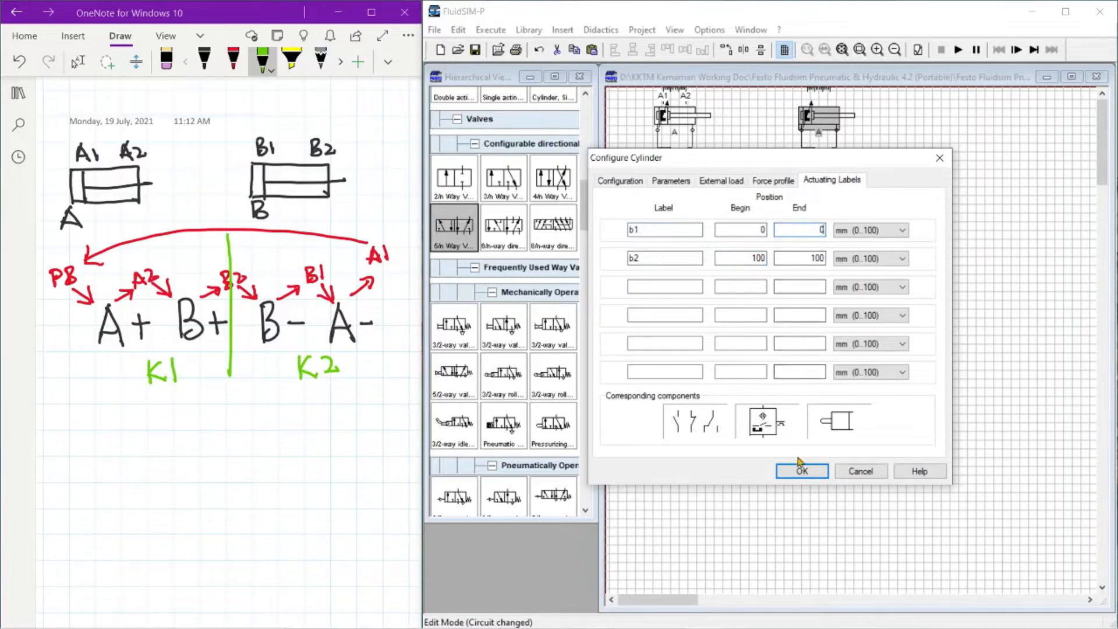
# Step: Change the copied cylinder's own label to B and apply the configuration
pyautogui.click(620, 181)
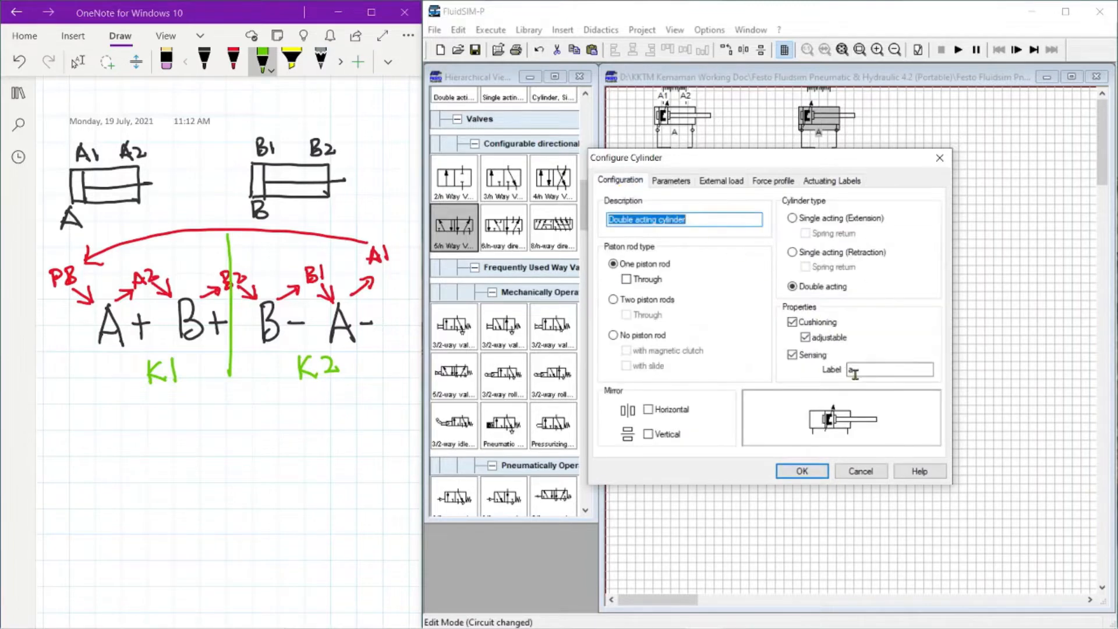
pyautogui.doubleClick(855, 370)
pyautogui.click(822, 464)
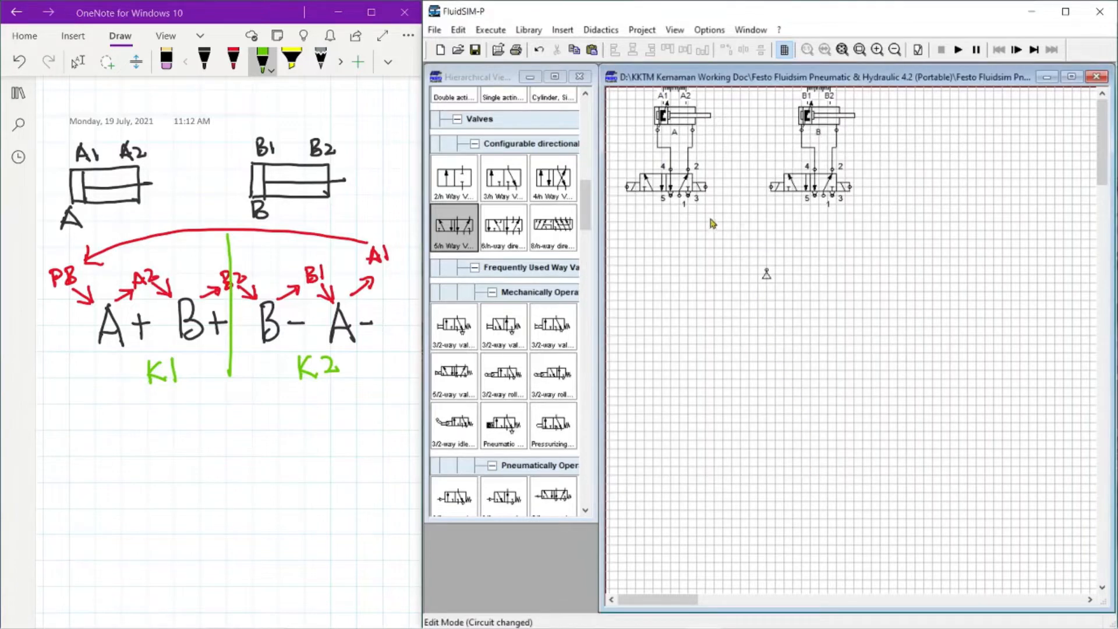
# Step: Connect port 1 of both 5/n way valves to the shared compressed air supply
pyautogui.moveTo(680, 195); pyautogui.dragTo(767, 271)
pyautogui.moveTo(822, 199); pyautogui.dragTo(767, 234)
# Step: Label the left and right solenoids of cylinder A's valve Y1 and Y2
pyautogui.doubleClick(640, 212)
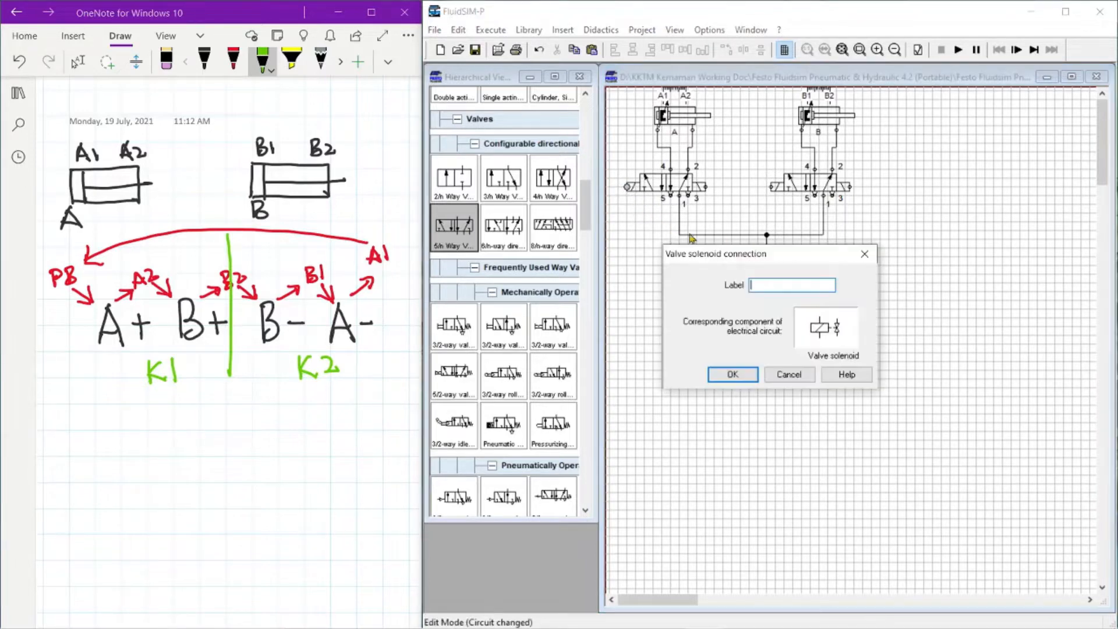
pyautogui.write('Y1')
pyautogui.click(750, 375)
pyautogui.doubleClick(706, 189)
pyautogui.click(733, 375)
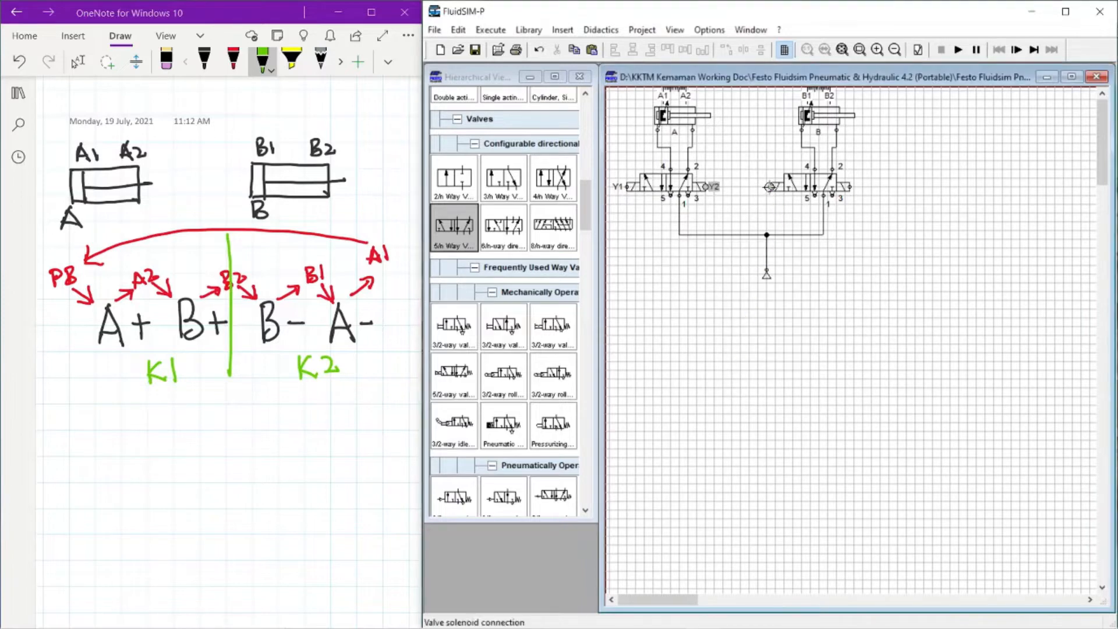
# Step: Label the left and right solenoids of cylinder B's valve Y3 and Y4
pyautogui.doubleClick(771, 187)
pyautogui.write('Y')
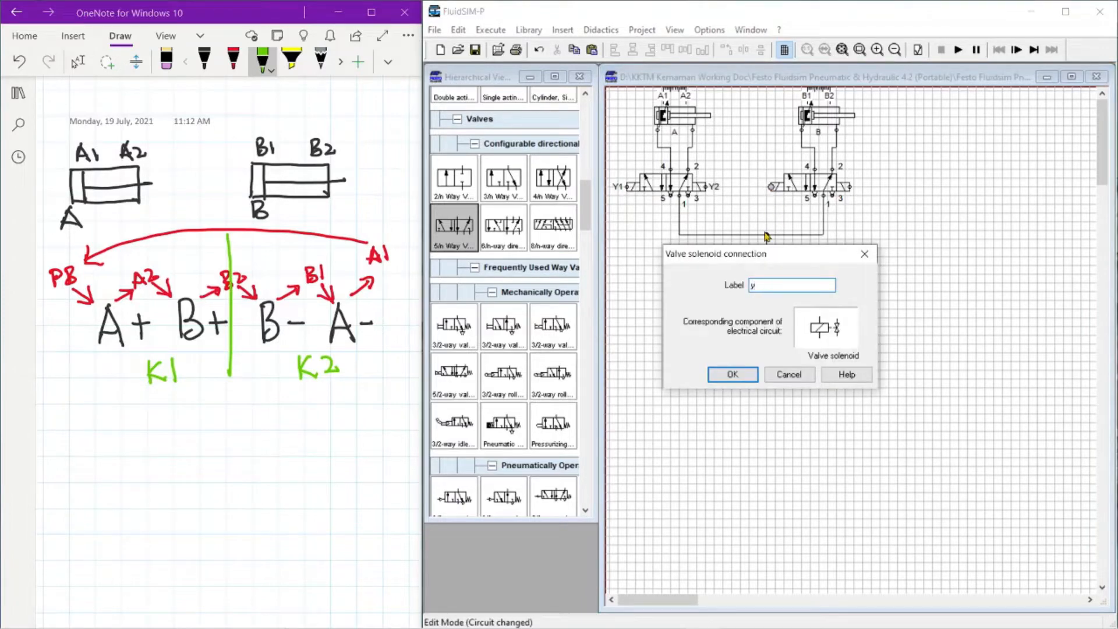
pyautogui.write('3')
pyautogui.click(751, 373)
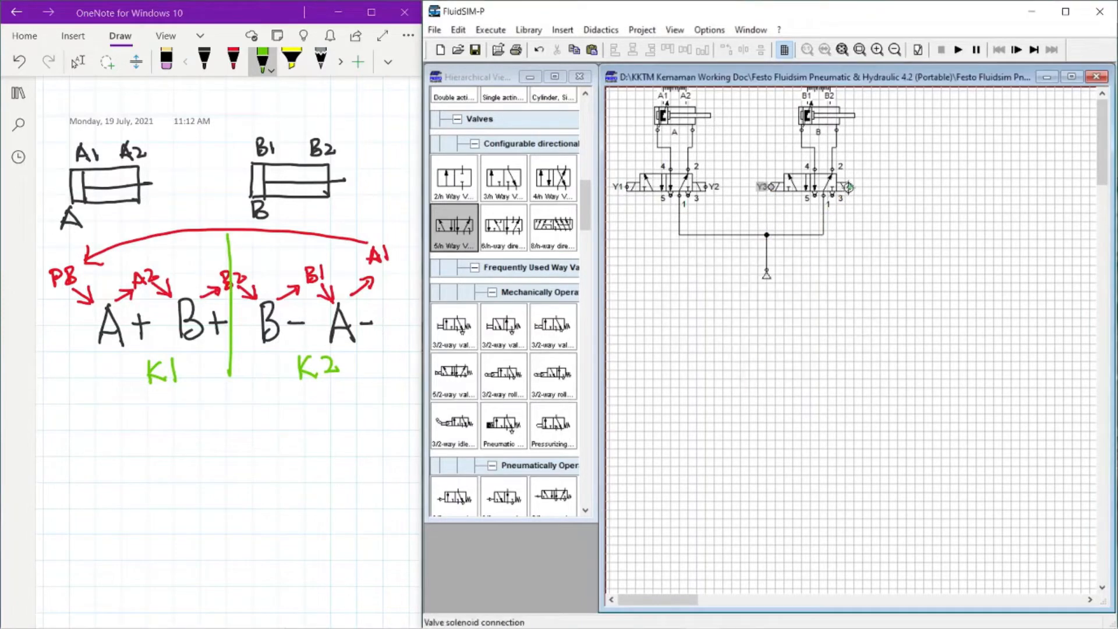
pyautogui.doubleClick(849, 187)
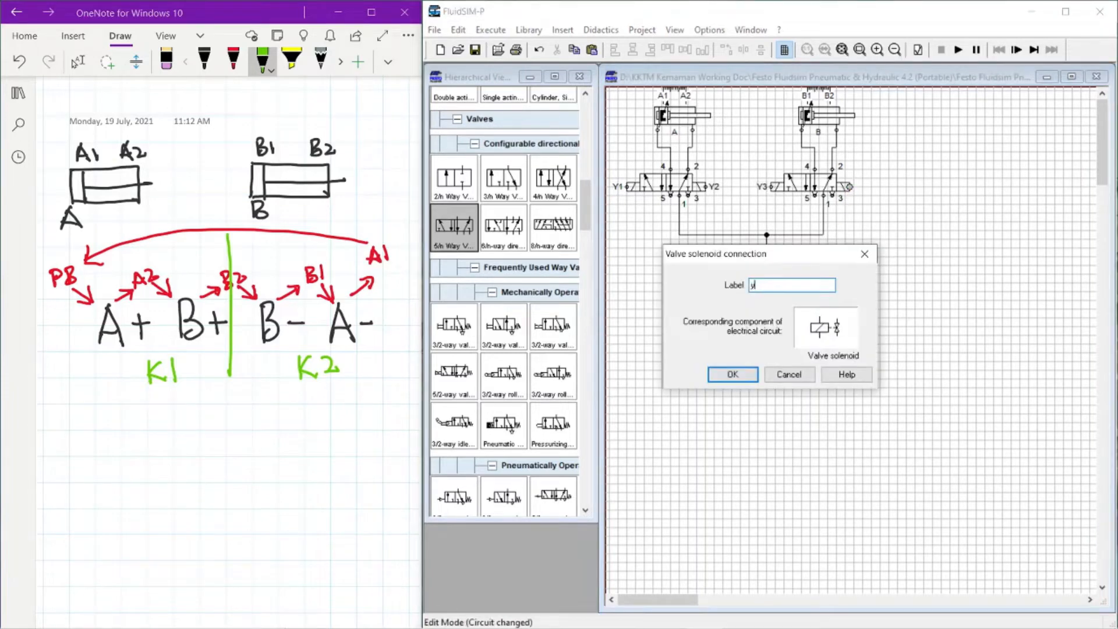
pyautogui.write('y4')
pyautogui.click(742, 374)
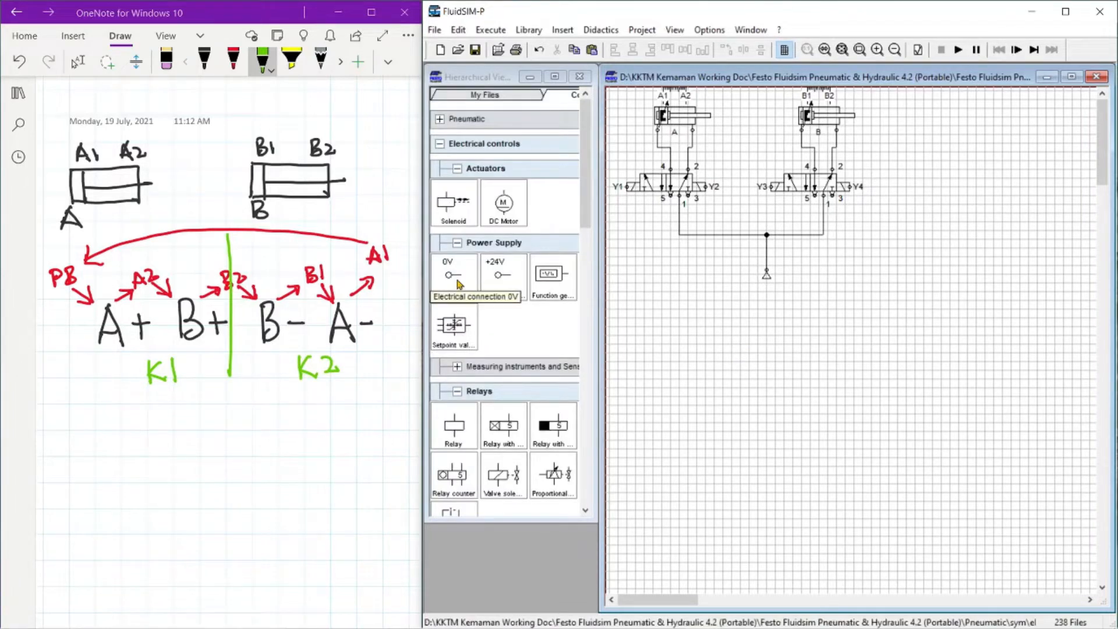
# Step: Place a +24V electrical connection below the pneumatic circuit at the drawing's left edge, with a 0V connection aligned well below it
pyautogui.moveTo(458, 284); pyautogui.dragTo(639, 526)
pyautogui.moveTo(503, 277); pyautogui.dragTo(629, 311)
pyautogui.moveTo(632, 518); pyautogui.dragTo(621, 527)
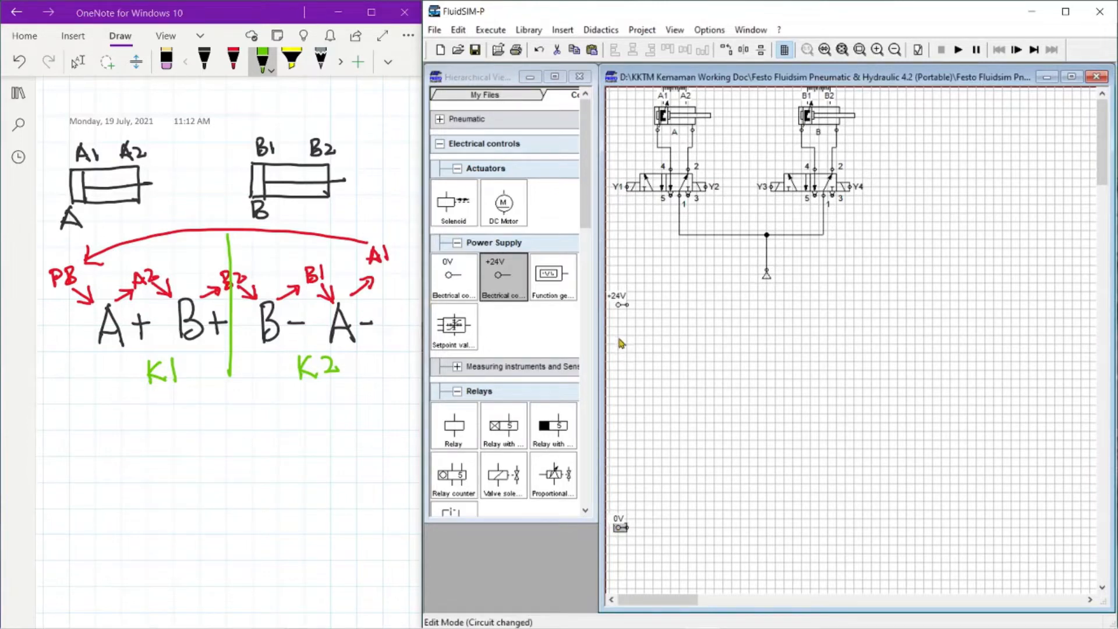
# Step: Copy the +24V and 0V connections to the drawing's right side, level with the originals, and rotate the copies 180°
pyautogui.moveTo(649, 284); pyautogui.dragTo(618, 555)
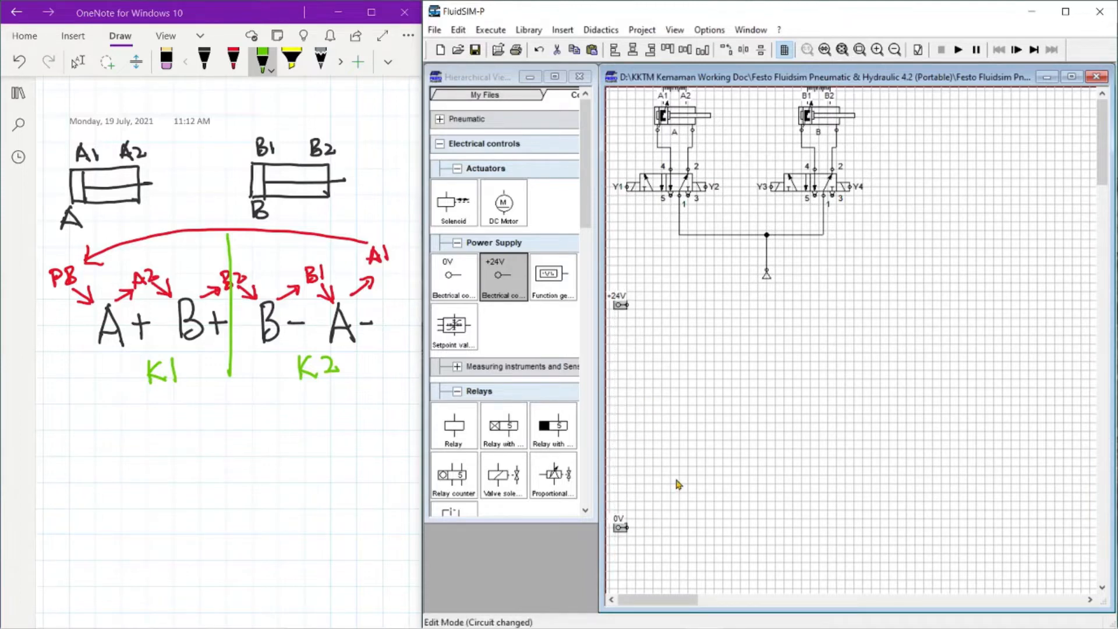
pyautogui.hotkey('ctrl', 'v')
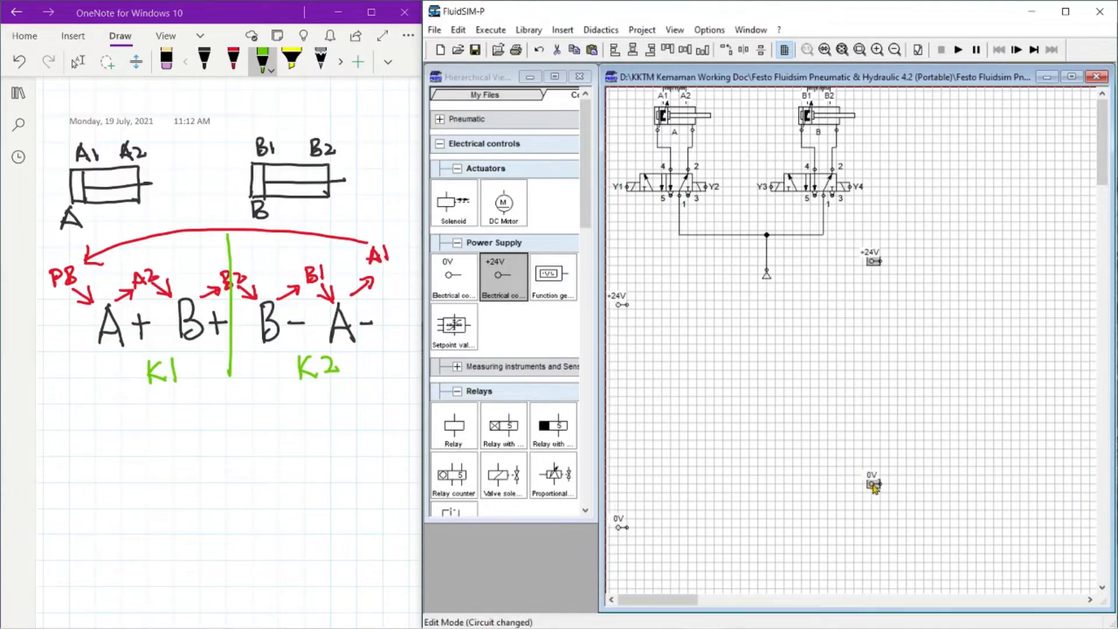
pyautogui.moveTo(870, 482); pyautogui.dragTo(1070, 528)
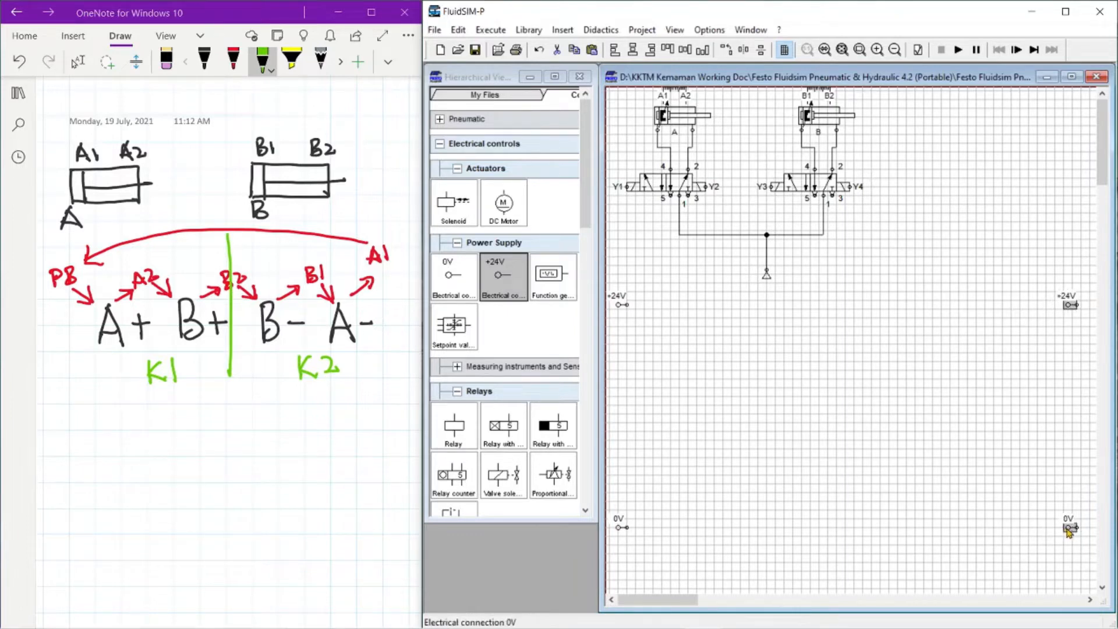
pyautogui.rightClick(1071, 532)
pyautogui.moveTo(1067, 480)
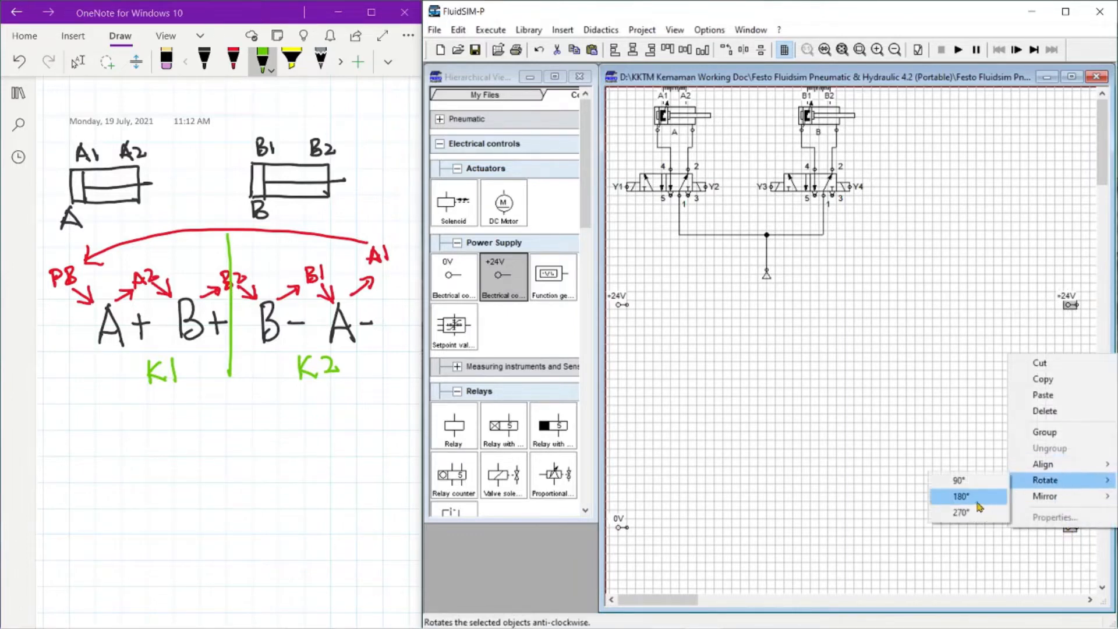
pyautogui.click(961, 497)
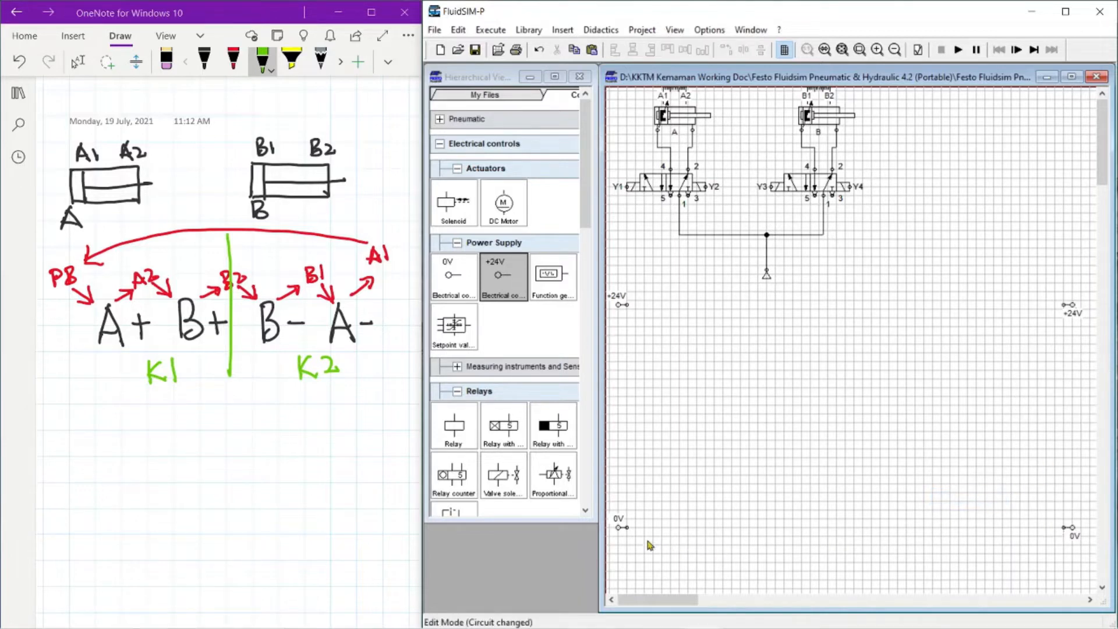
# Step: Wire the two 0V connections together and the two +24V connections together to form horizontal supply rails
pyautogui.moveTo(1054, 528); pyautogui.dragTo(1064, 527)
pyautogui.moveTo(1063, 306); pyautogui.dragTo(623, 305)
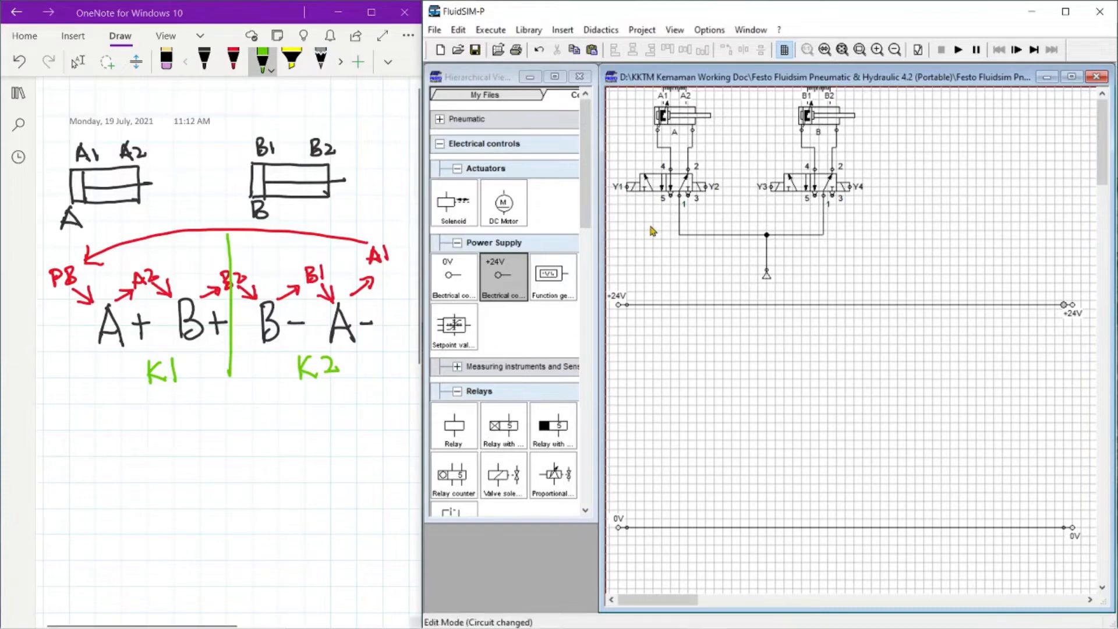
# Step: Place two relays side by side just above the 0V rail and label them K1 and K2
pyautogui.moveTo(454, 425); pyautogui.dragTo(653, 501)
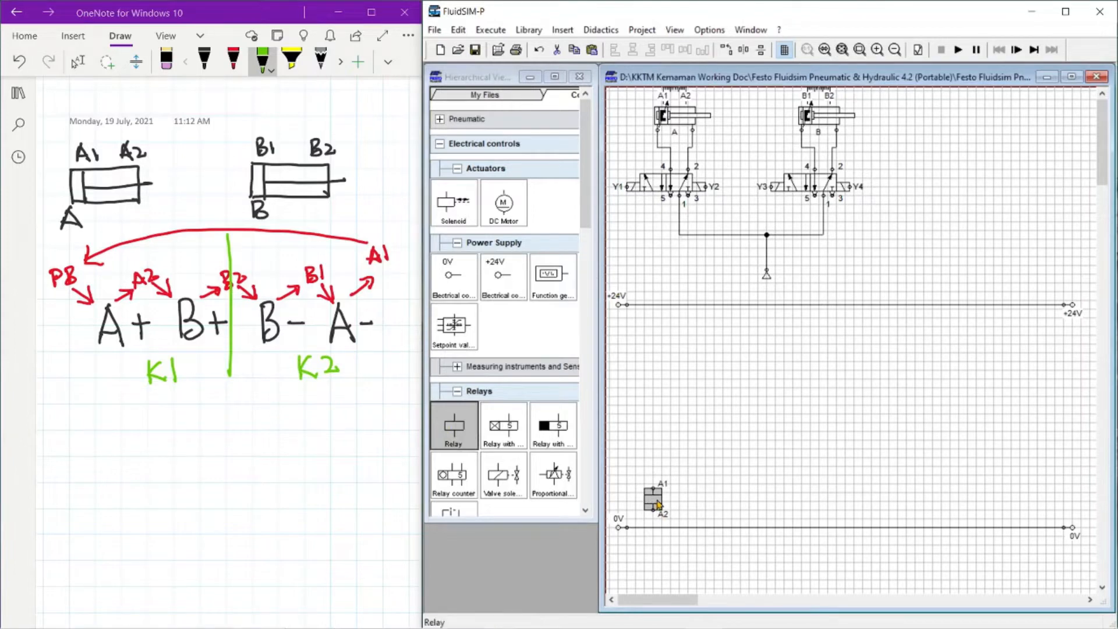
pyautogui.doubleClick(657, 506)
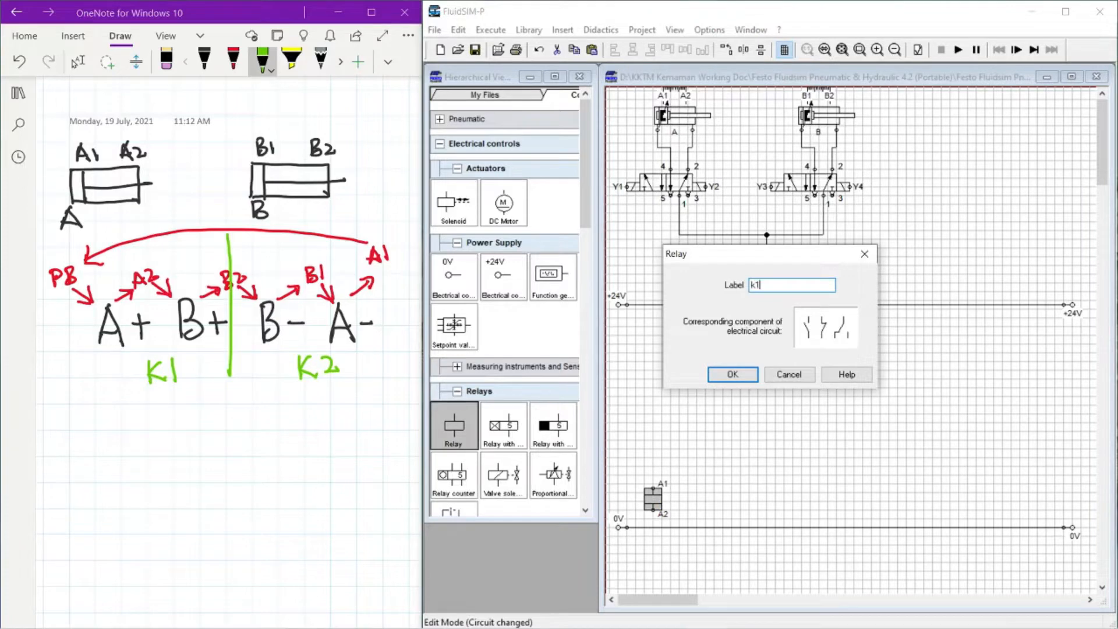
pyautogui.press('Return')
pyautogui.click(456, 437)
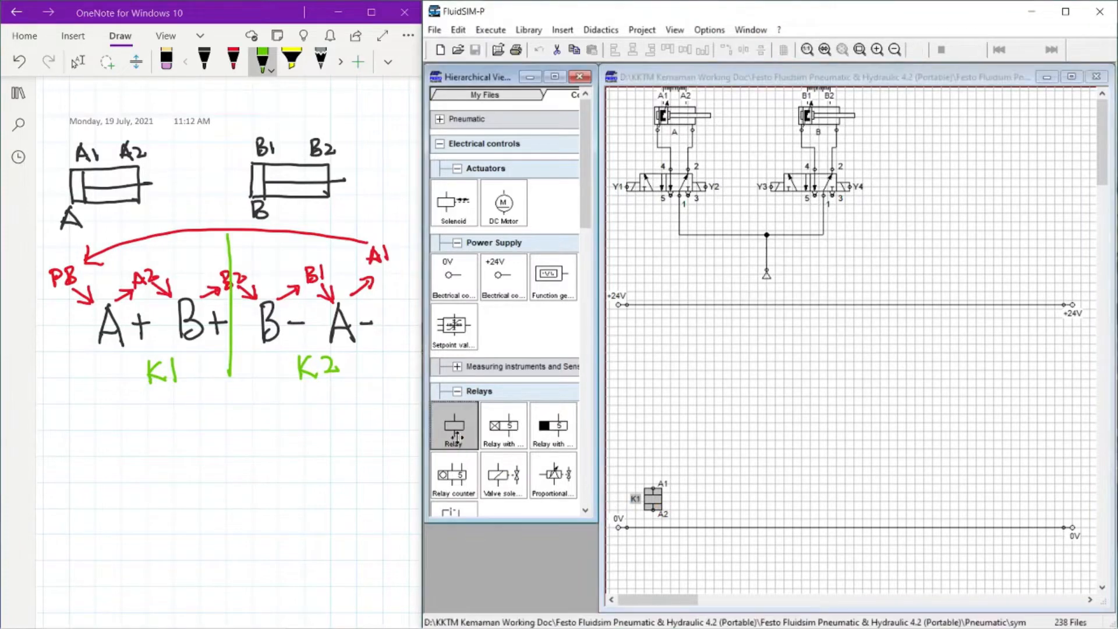
pyautogui.moveTo(456, 437); pyautogui.dragTo(727, 502)
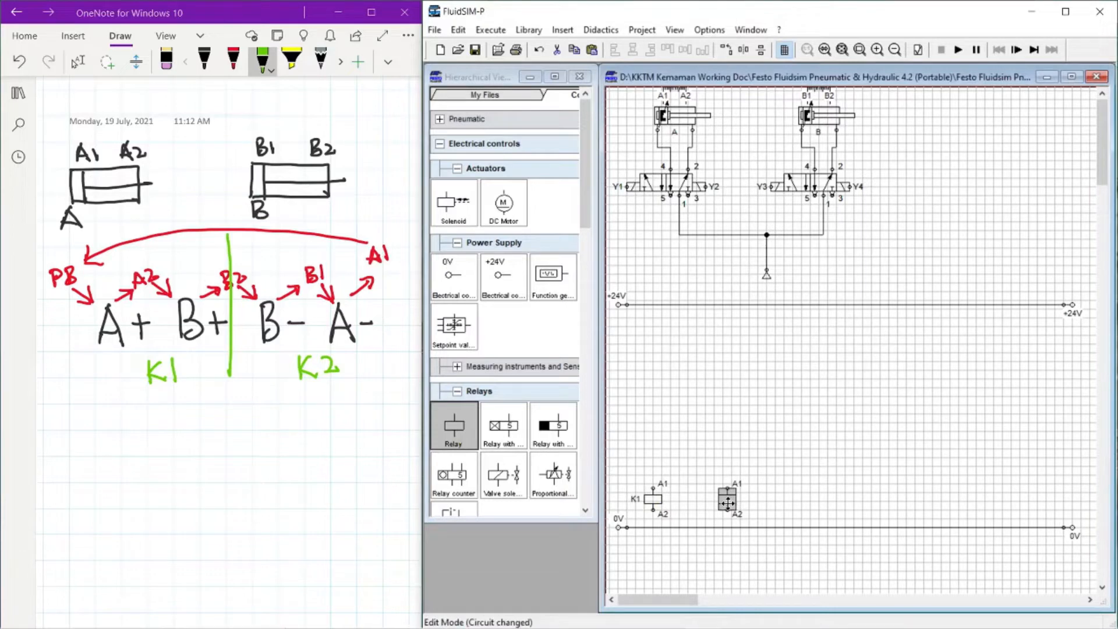
pyautogui.moveTo(729, 502); pyautogui.dragTo(733, 505)
pyautogui.doubleClick(732, 504)
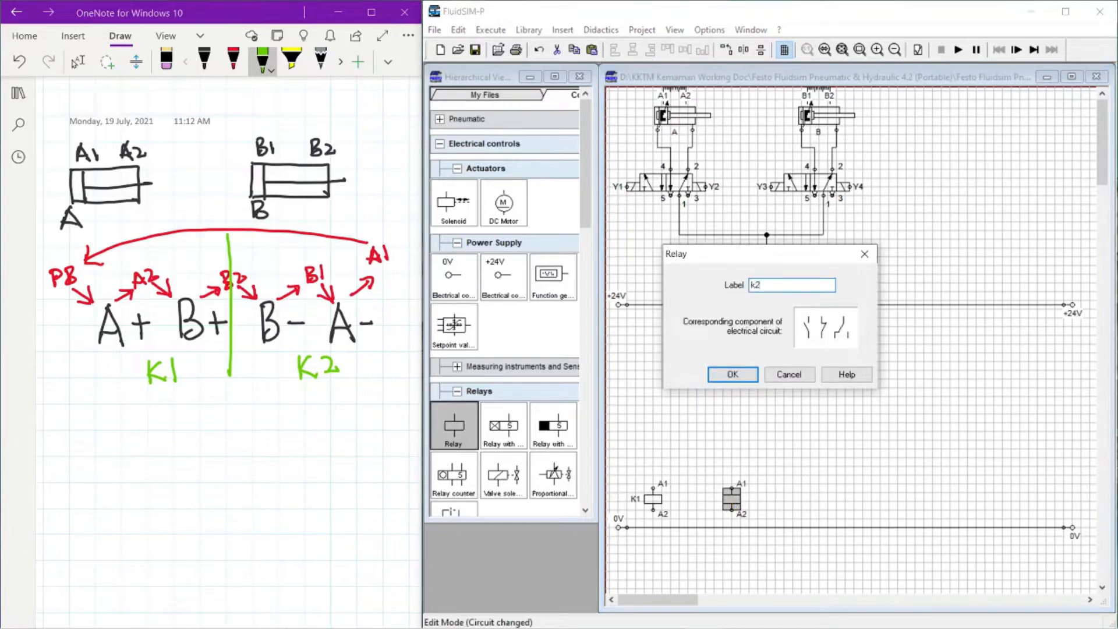
pyautogui.press('Return')
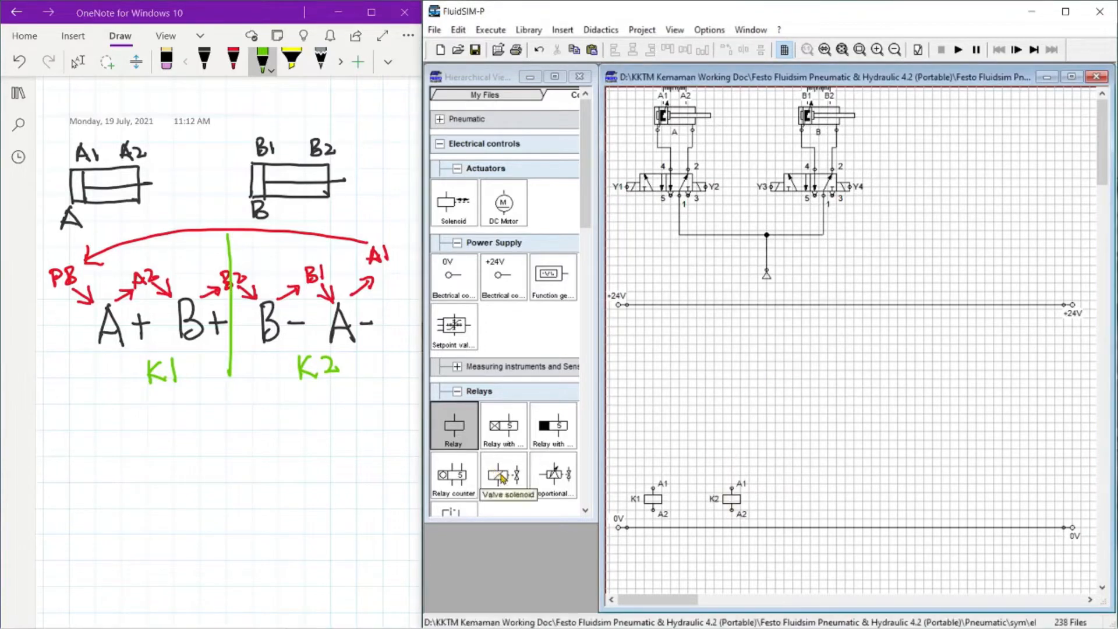
# Step: Place two valve solenoids side by side above the 0V rail, right of relay K2, and label them Y1 and Y3
pyautogui.moveTo(502, 478); pyautogui.dragTo(820, 502)
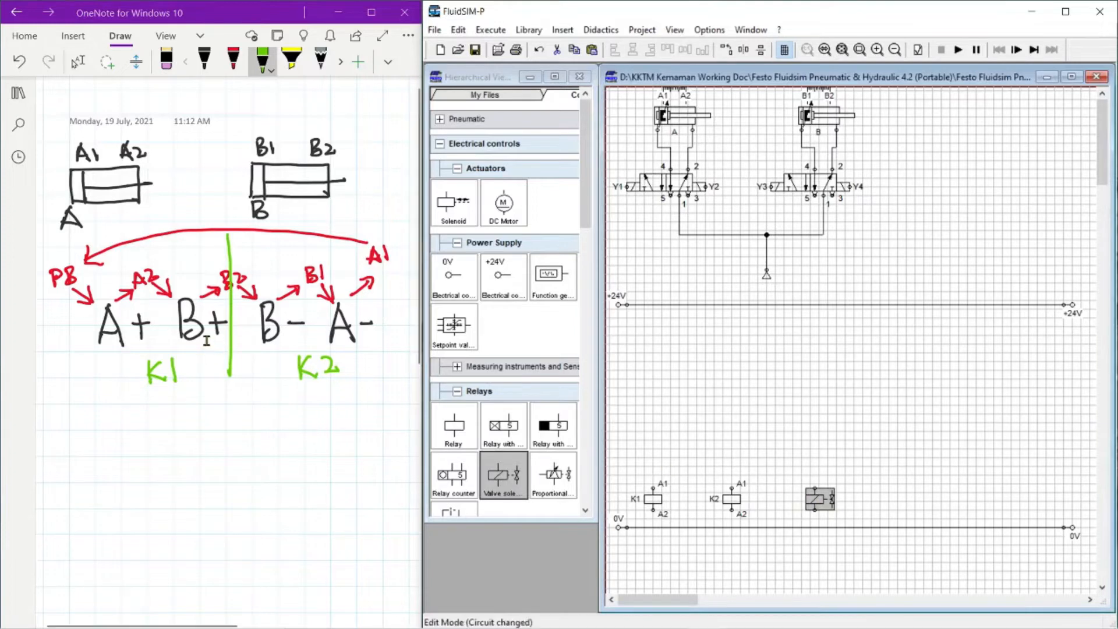
pyautogui.doubleClick(818, 501)
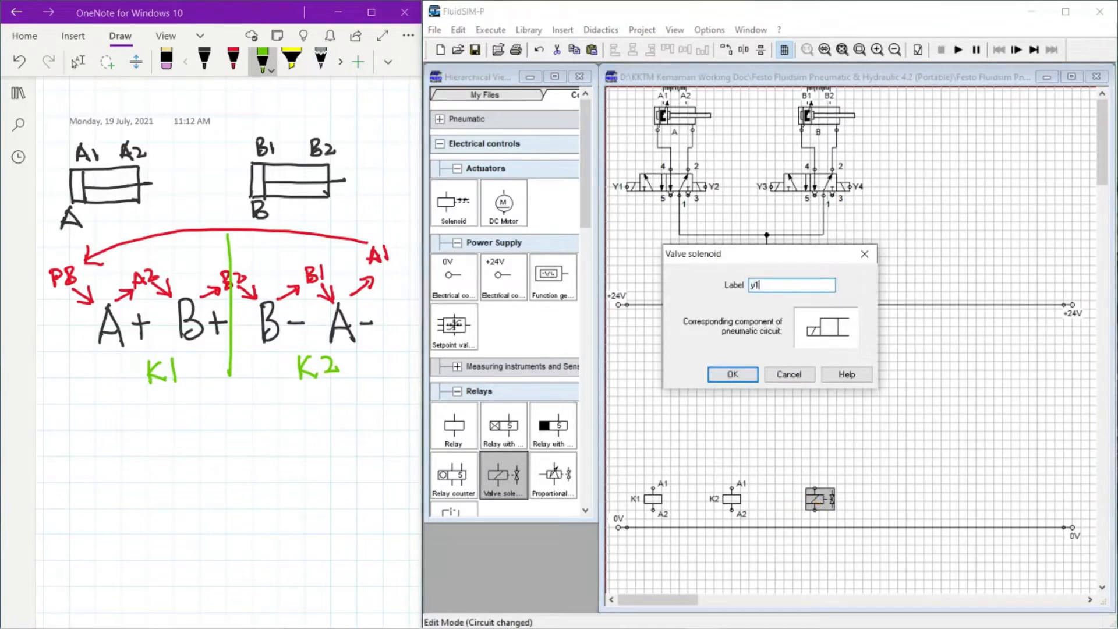
pyautogui.write('y1')
pyautogui.press('Return')
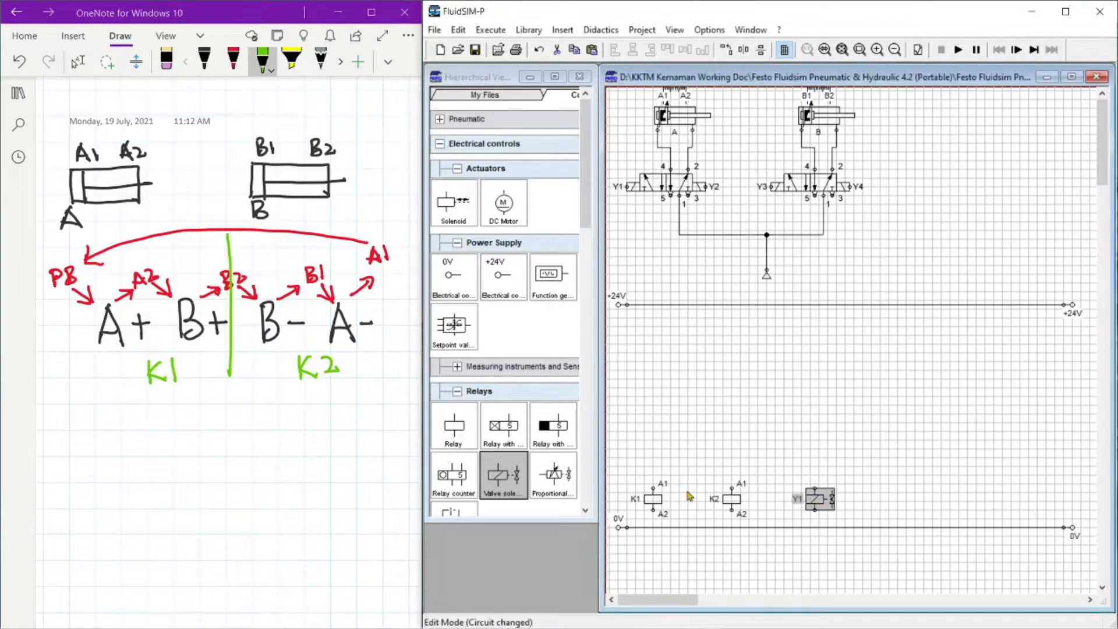
pyautogui.moveTo(504, 475); pyautogui.dragTo(868, 501)
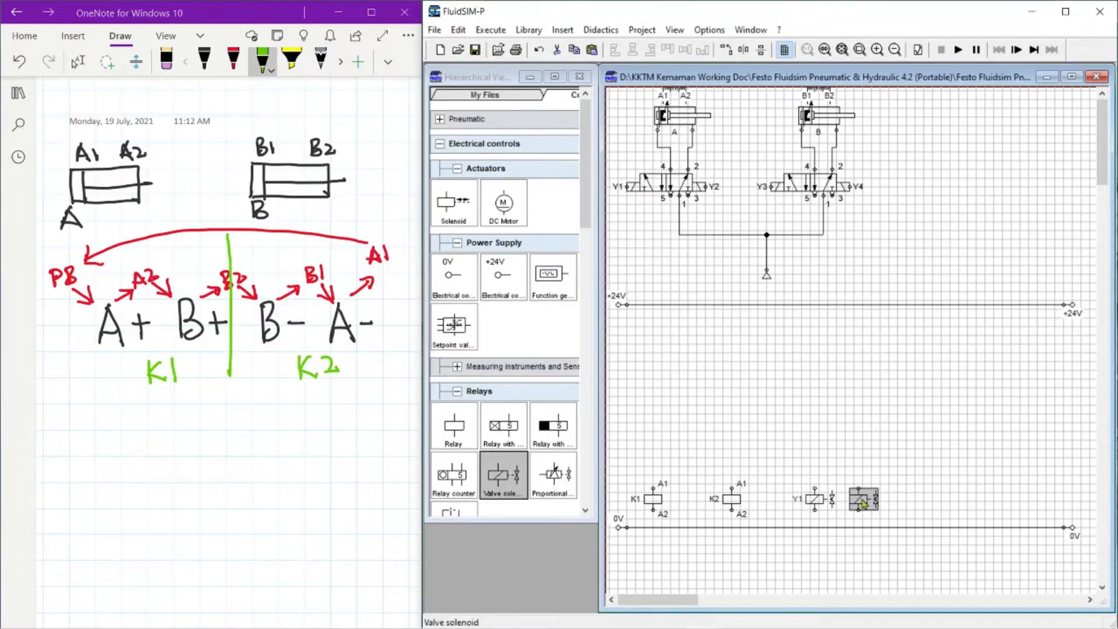
pyautogui.doubleClick(864, 502)
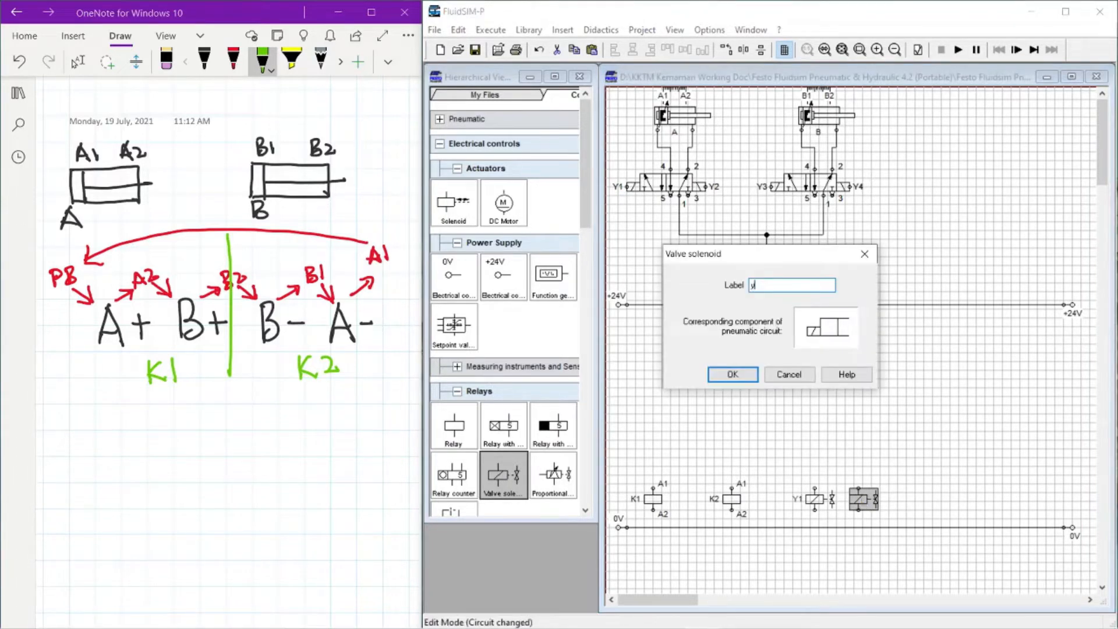
pyautogui.write('y3')
pyautogui.press('Return')
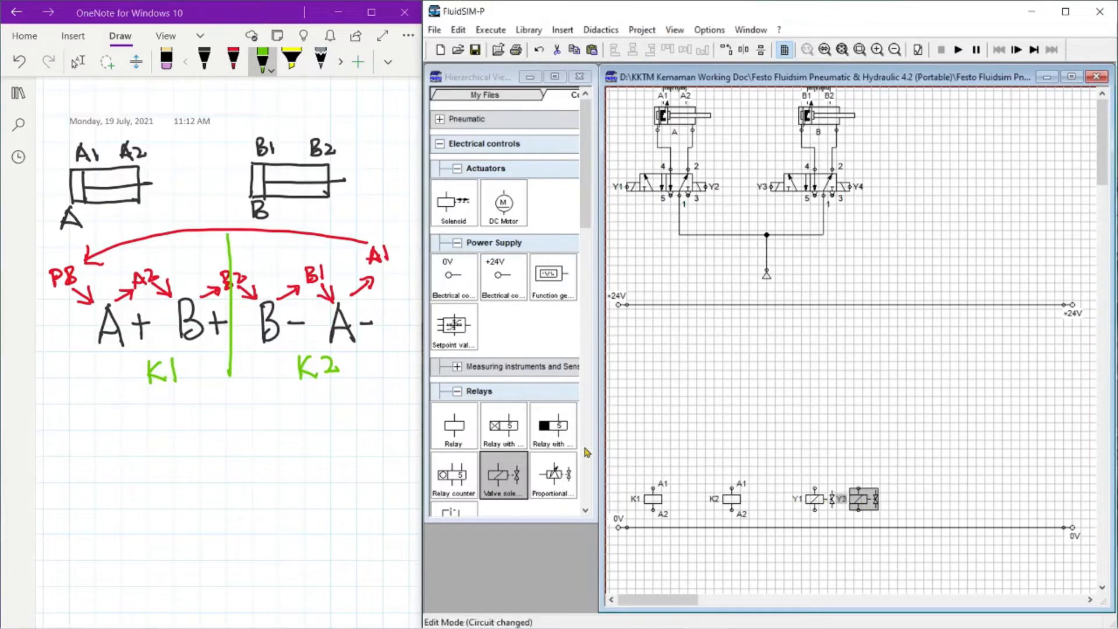
# Step: Add two more valve solenoids in the same row after Y3 and label them Y4 and Y2
pyautogui.moveTo(491, 462); pyautogui.dragTo(912, 508)
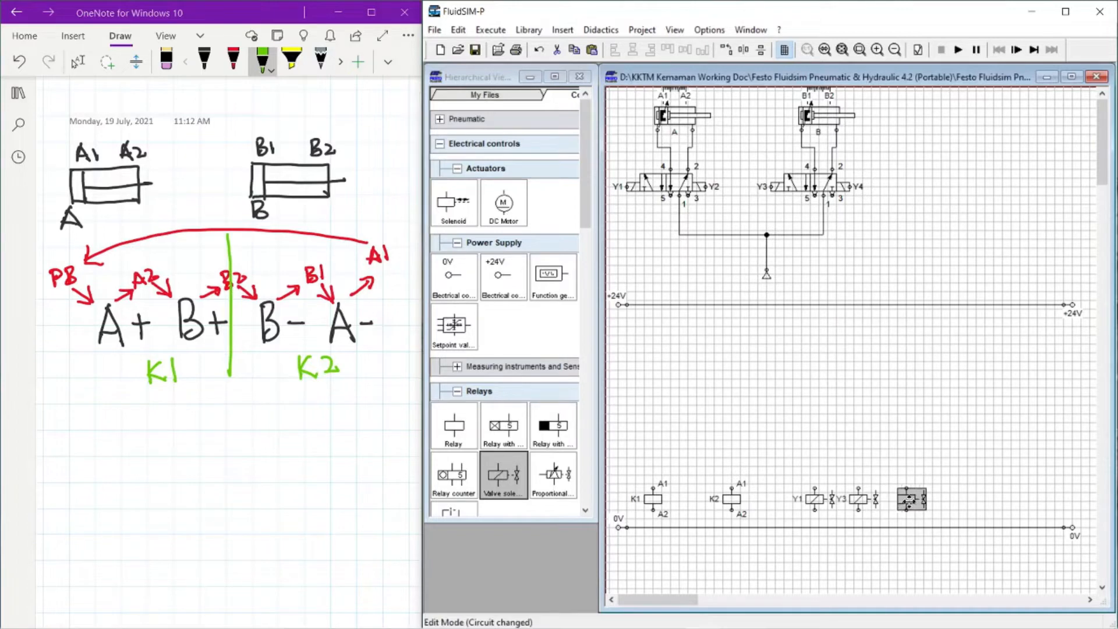
pyautogui.doubleClick(913, 507)
pyautogui.write('y')
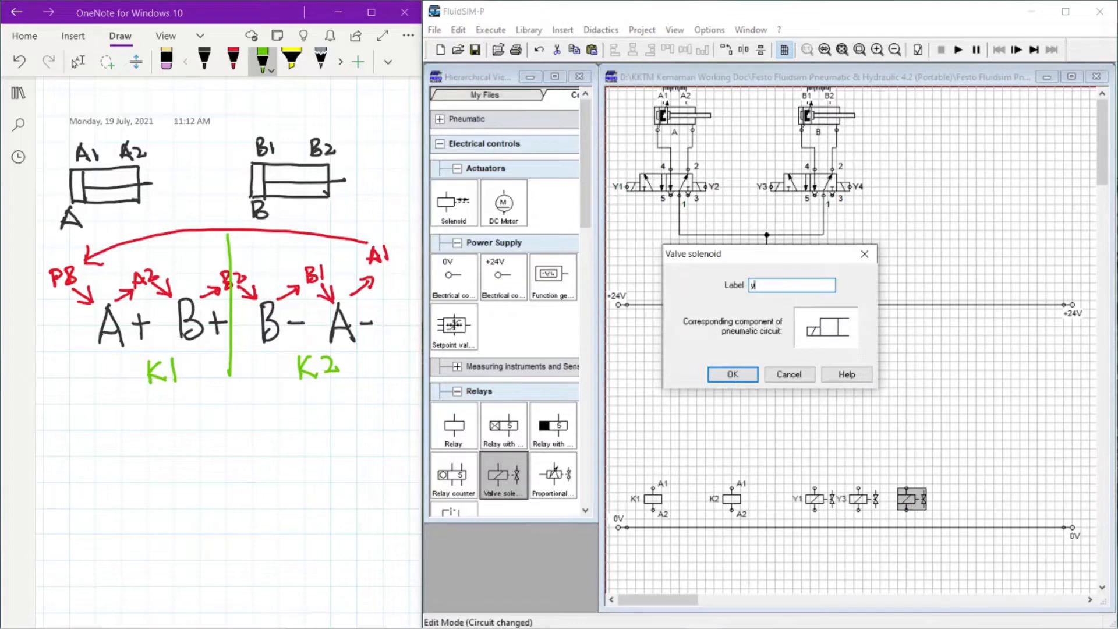
pyautogui.write('4')
pyautogui.press('Return')
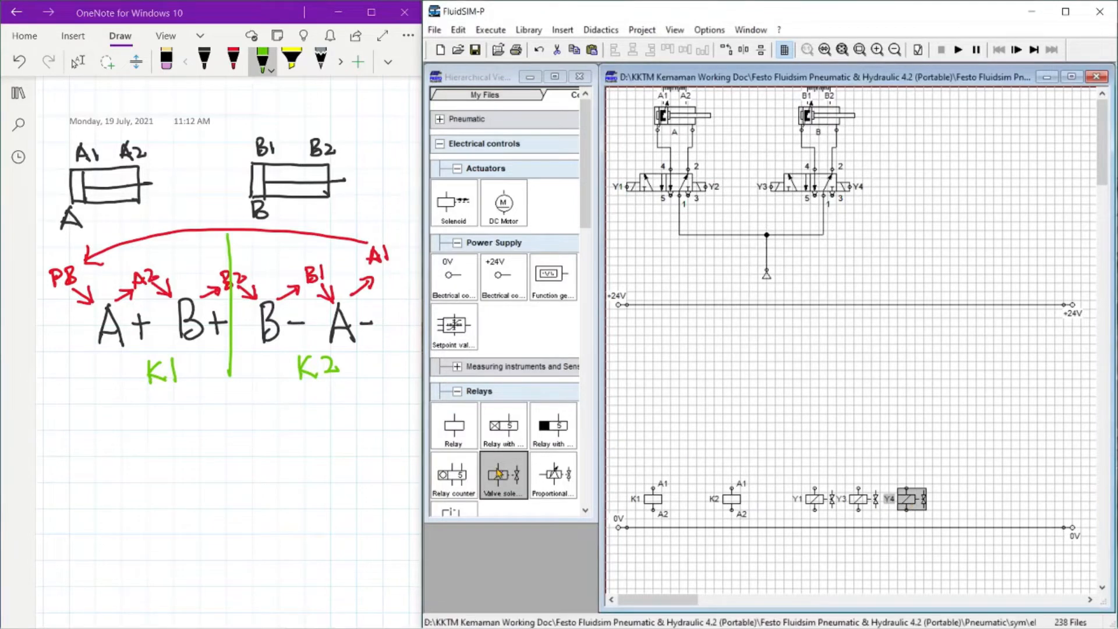
pyautogui.moveTo(498, 473); pyautogui.dragTo(955, 499)
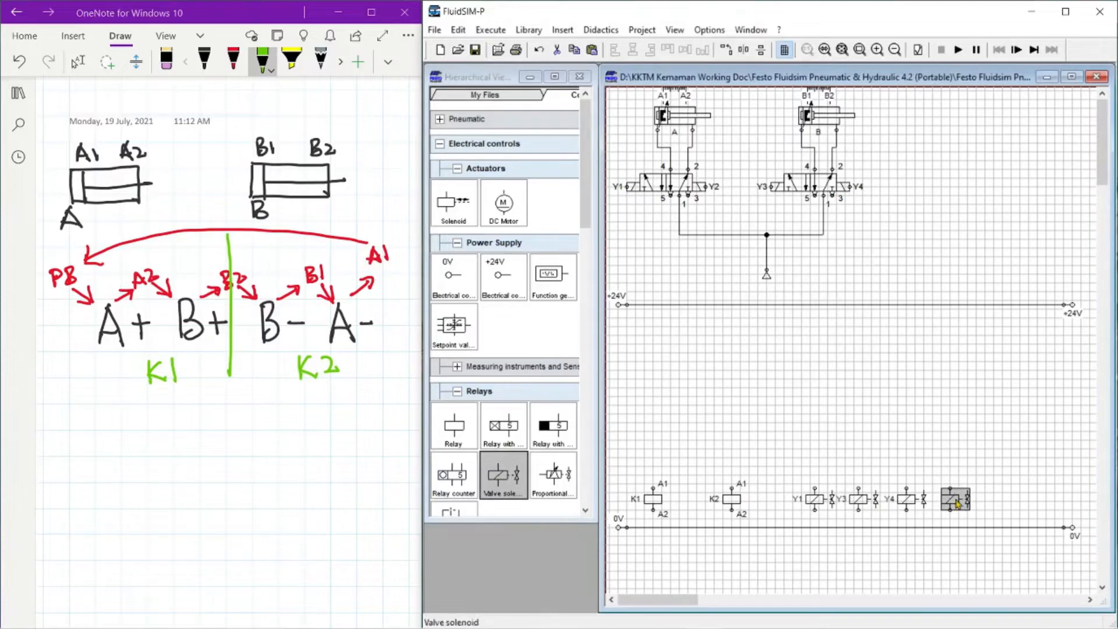
pyautogui.doubleClick(957, 504)
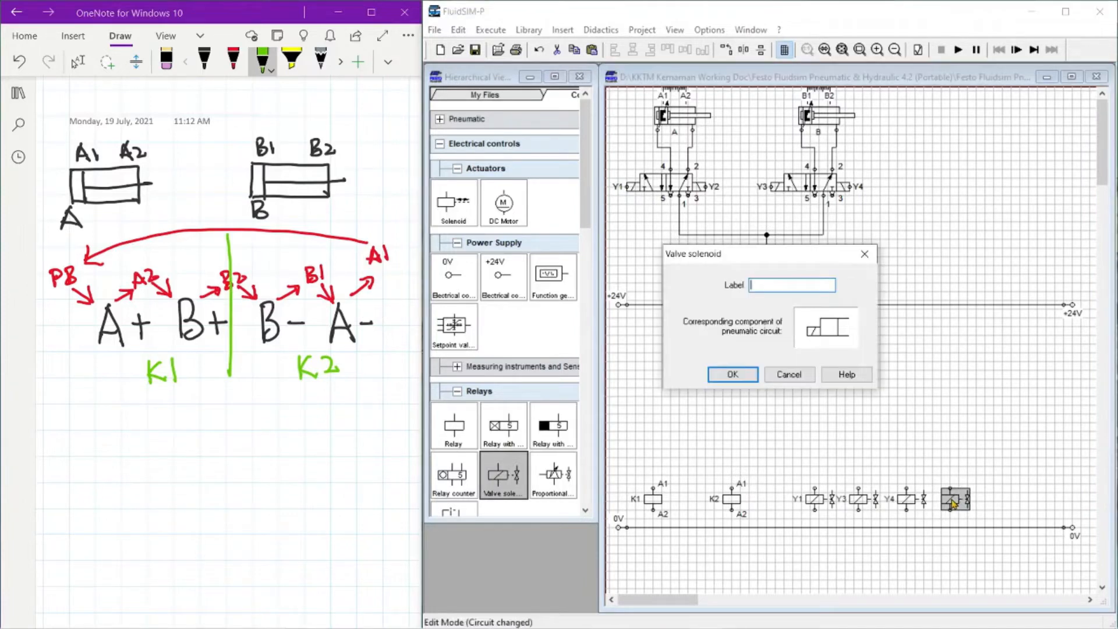
pyautogui.press('Return')
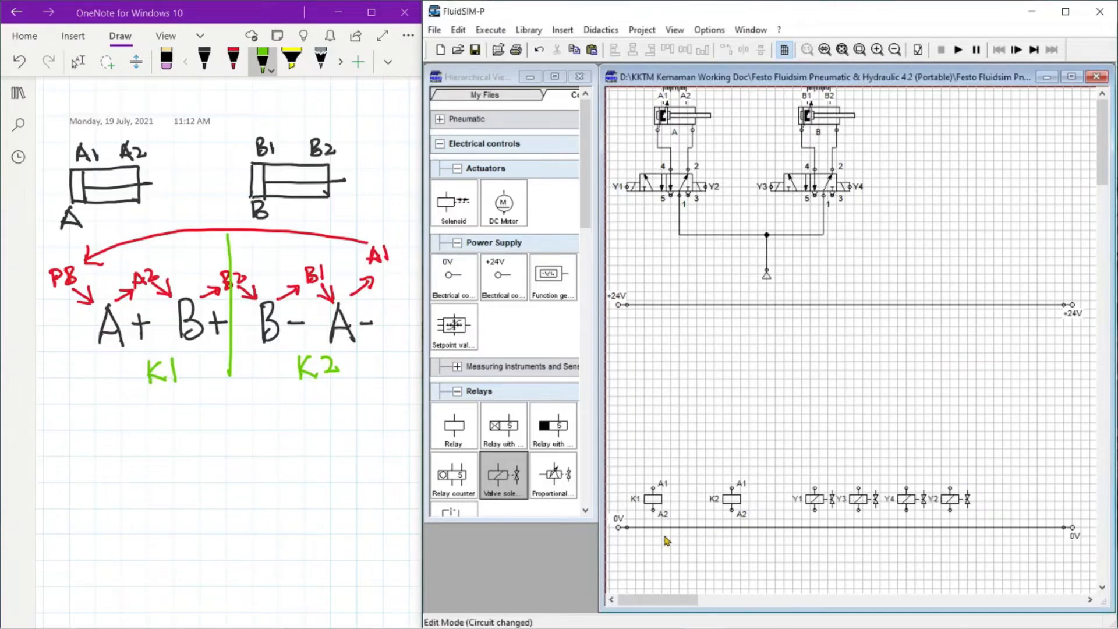
# Step: Connect relay K1's A2 terminal to the 0V rail and place a make pushbutton labelled PB just below the +24V rail above K1
pyautogui.moveTo(653, 510); pyautogui.dragTo(654, 527)
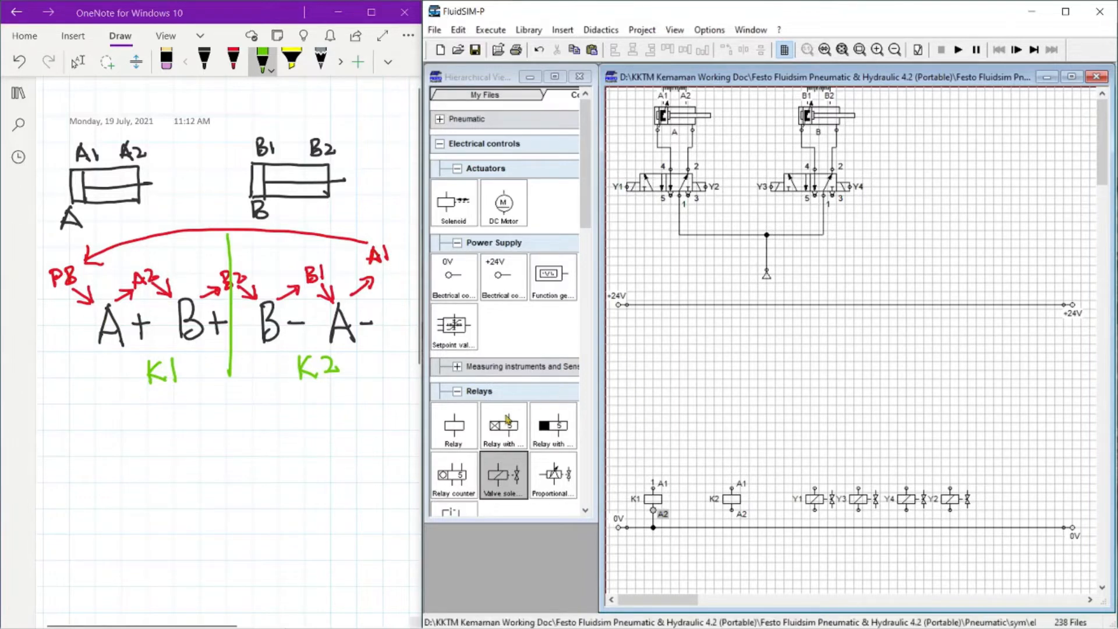
pyautogui.scroll(-3, 472, 337)
pyautogui.scroll(-7, 470, 335)
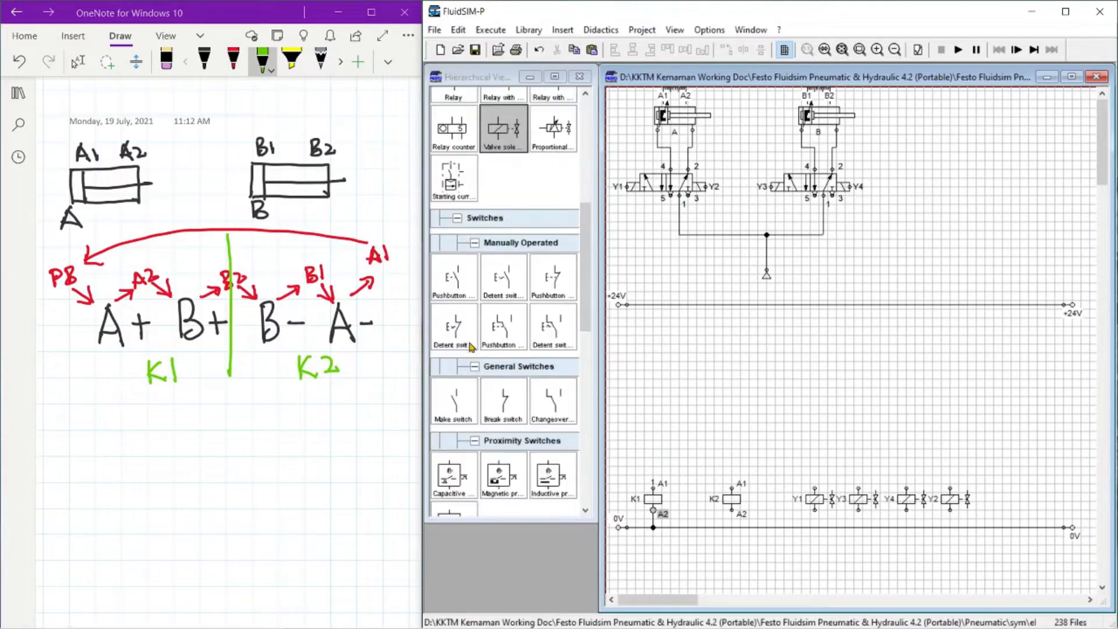
pyautogui.moveTo(456, 299); pyautogui.dragTo(640, 360)
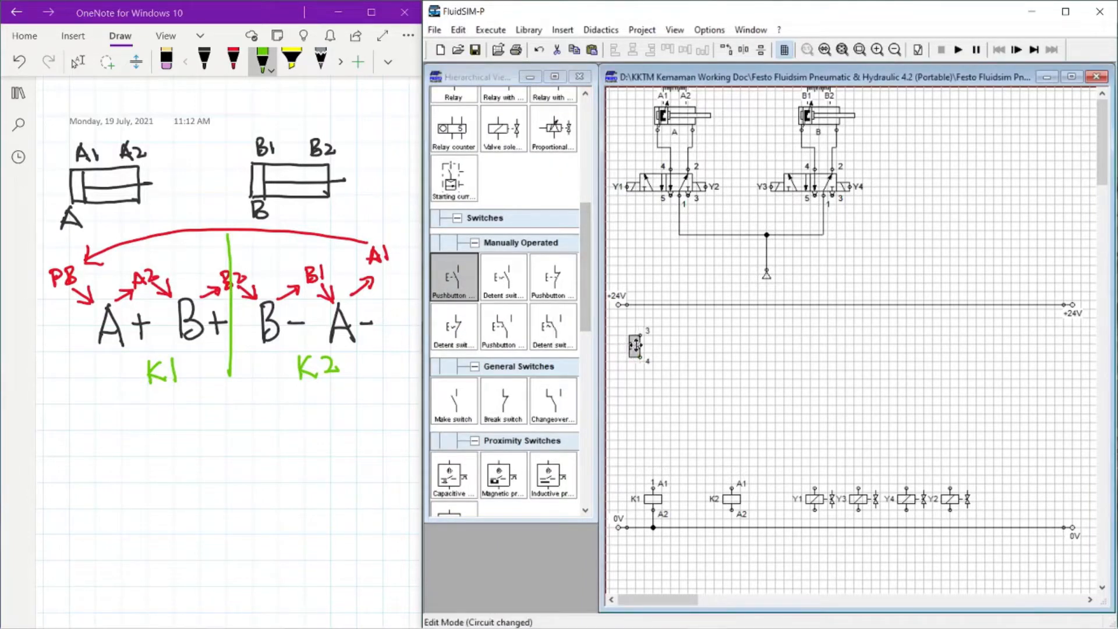
pyautogui.doubleClick(640, 331)
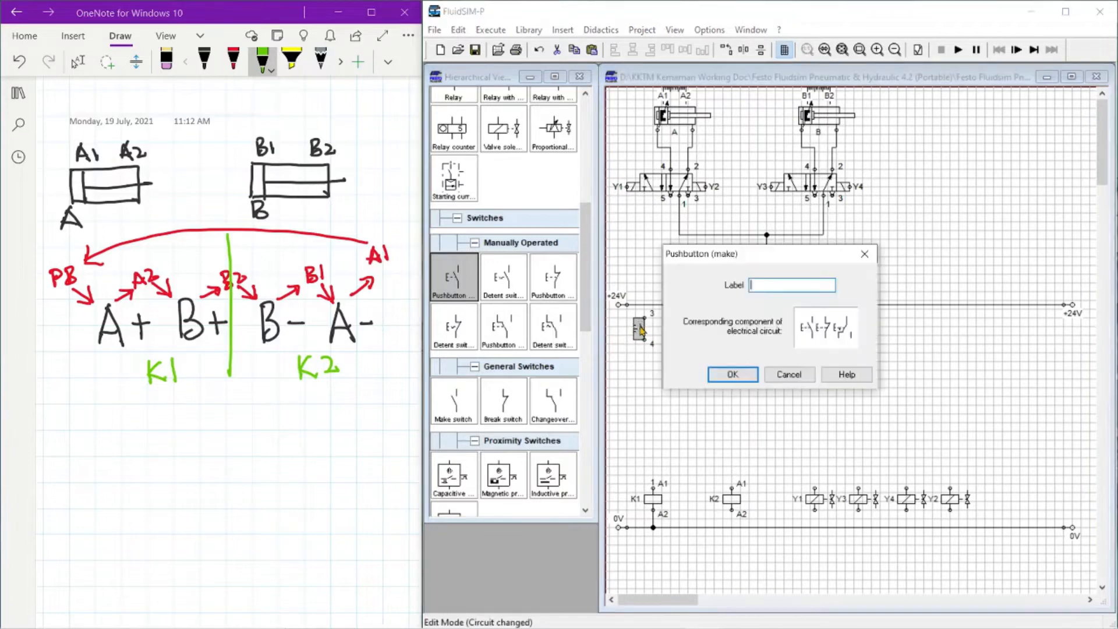
pyautogui.write('pb')
pyautogui.press('Return')
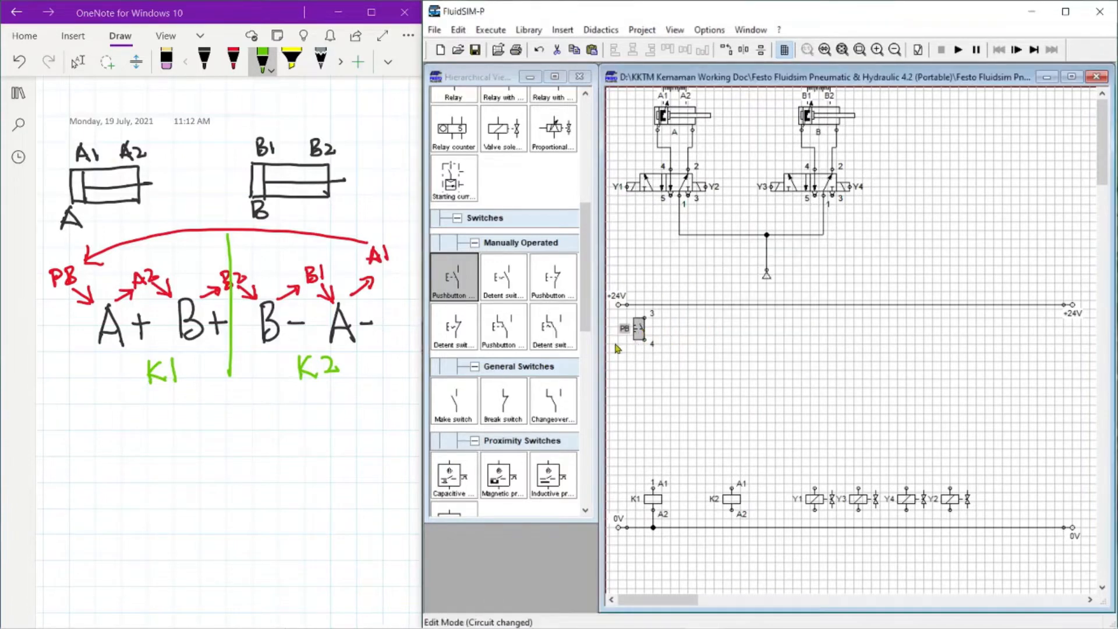
# Step: Place a make switch directly below pushbutton PB as a limit switch labelled A1
pyautogui.click(460, 408)
pyautogui.moveTo(454, 401); pyautogui.dragTo(639, 377)
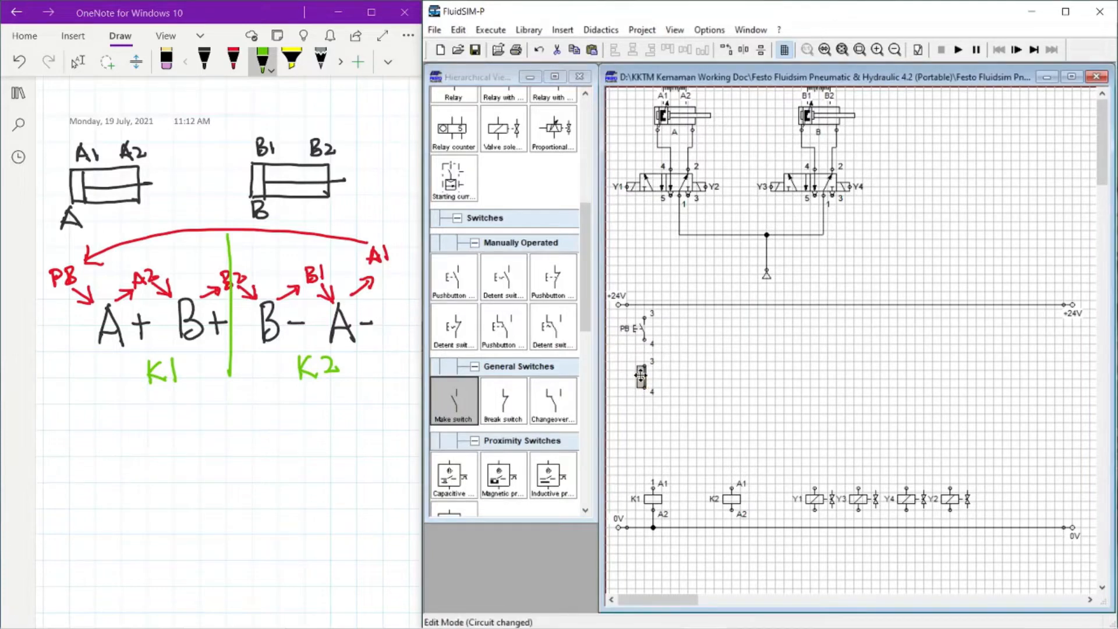
pyautogui.doubleClick(641, 377)
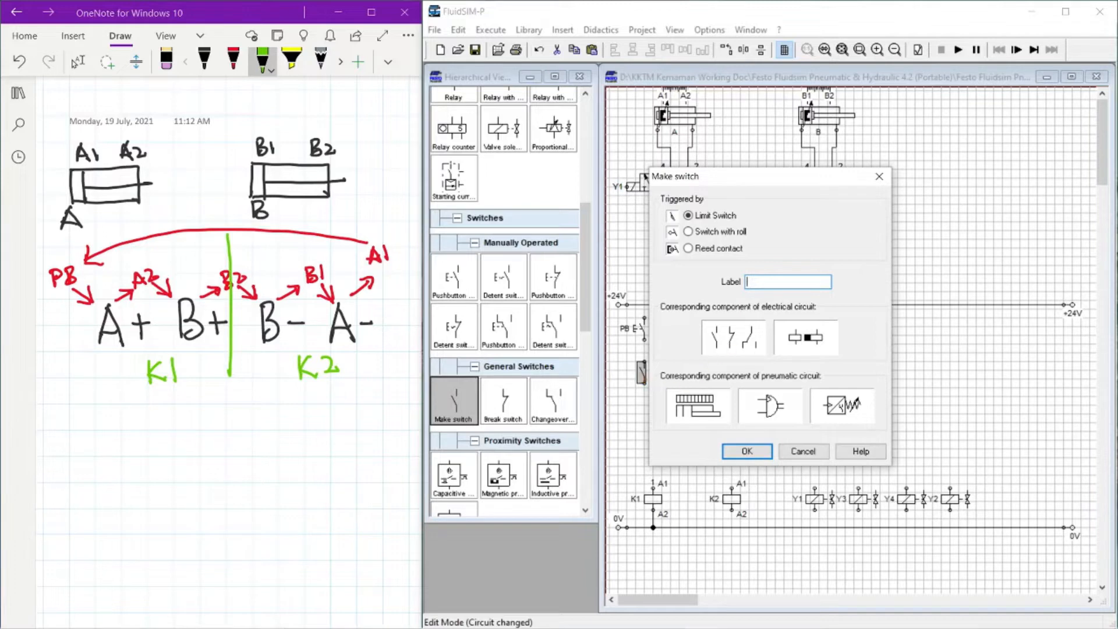
pyautogui.click(745, 451)
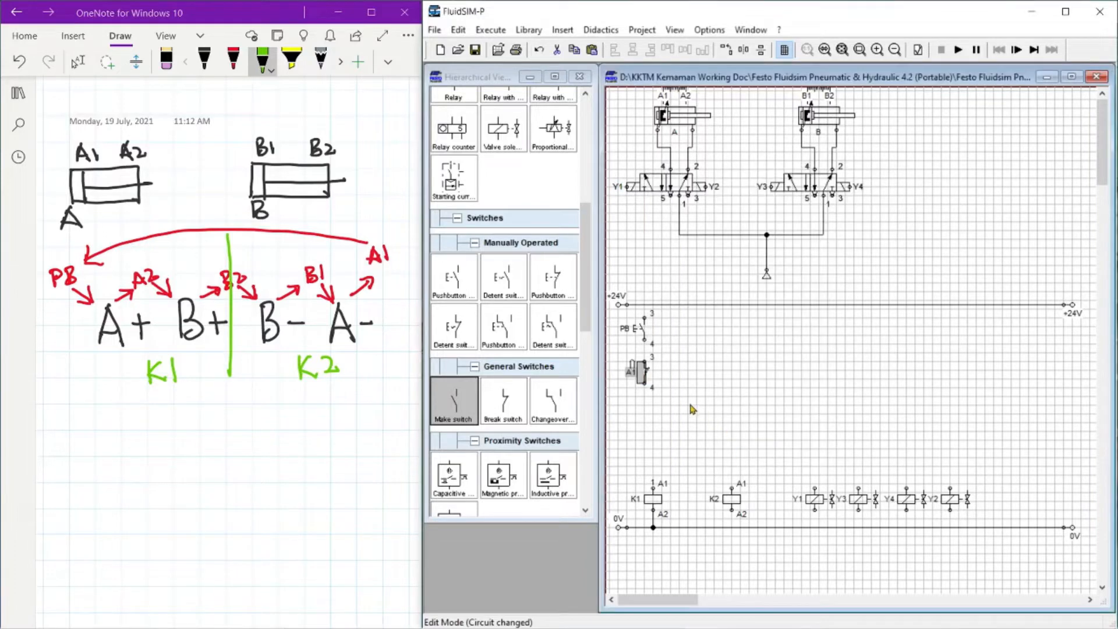
# Step: Wire the +24V rail through PB and A1 to relay K1, and shift K1 left until the branch is straight
pyautogui.moveTo(645, 317); pyautogui.dragTo(653, 488)
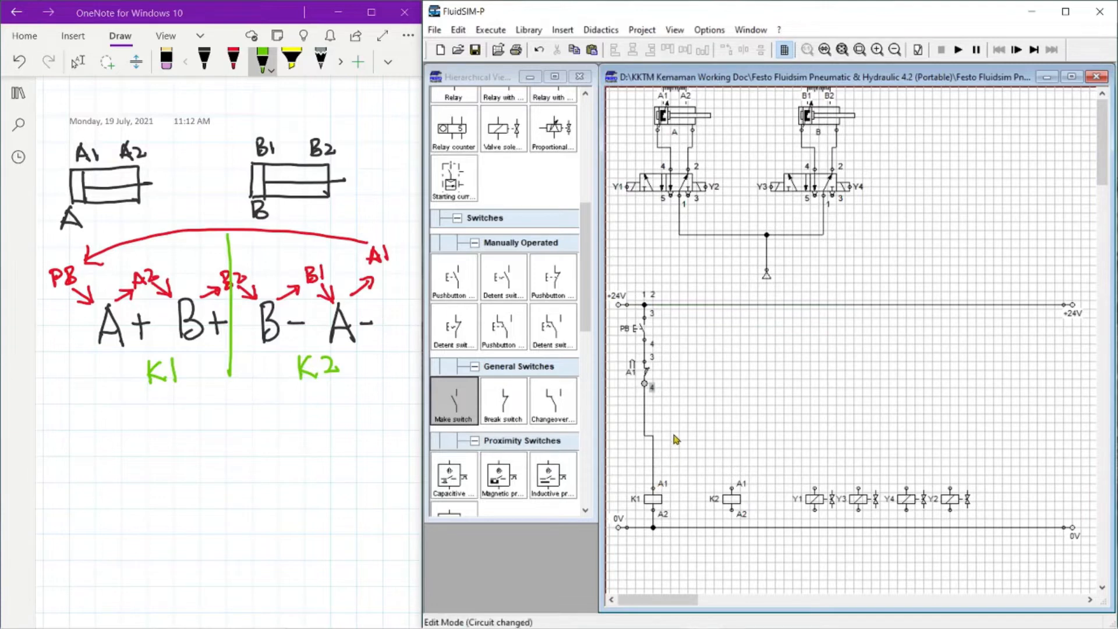
pyautogui.moveTo(615, 315); pyautogui.dragTo(677, 408)
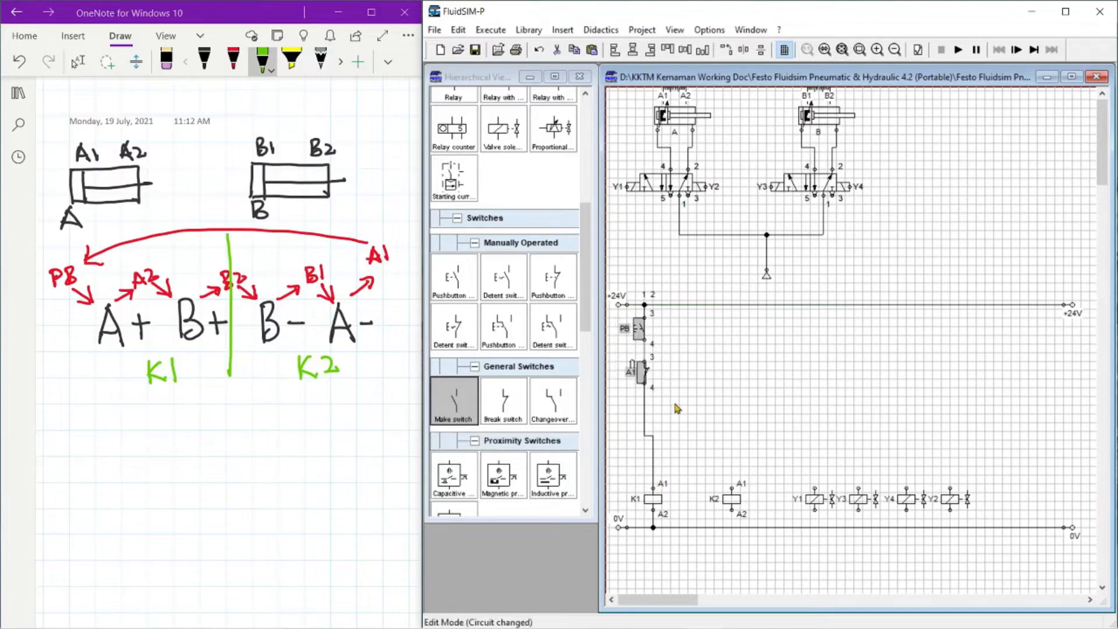
pyautogui.moveTo(684, 461); pyautogui.dragTo(643, 544)
pyautogui.press('Left')
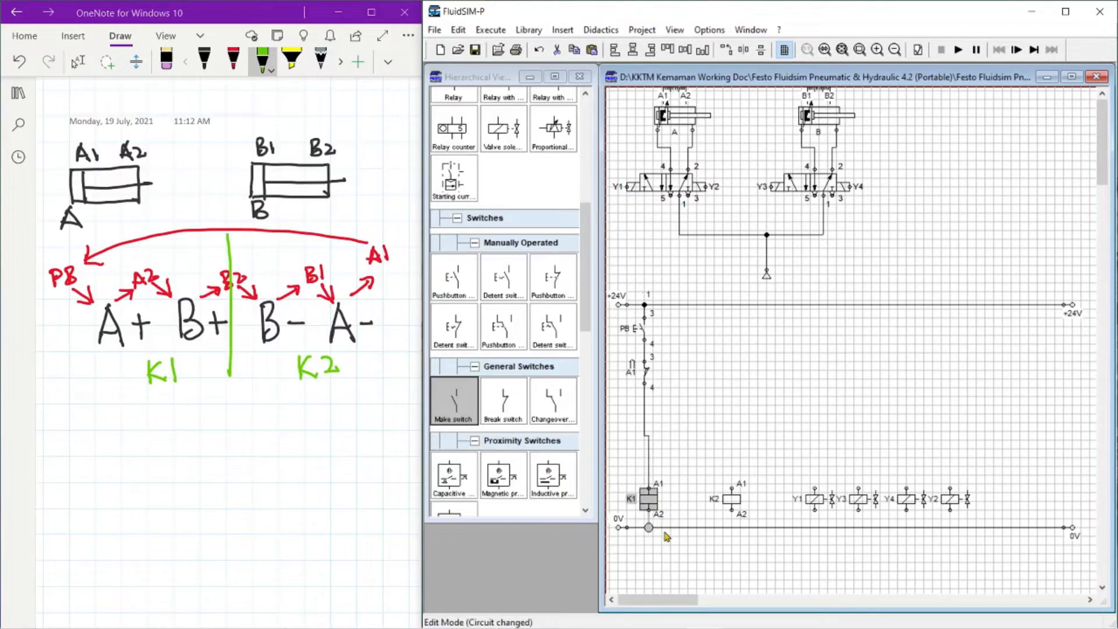
pyautogui.press('Left')
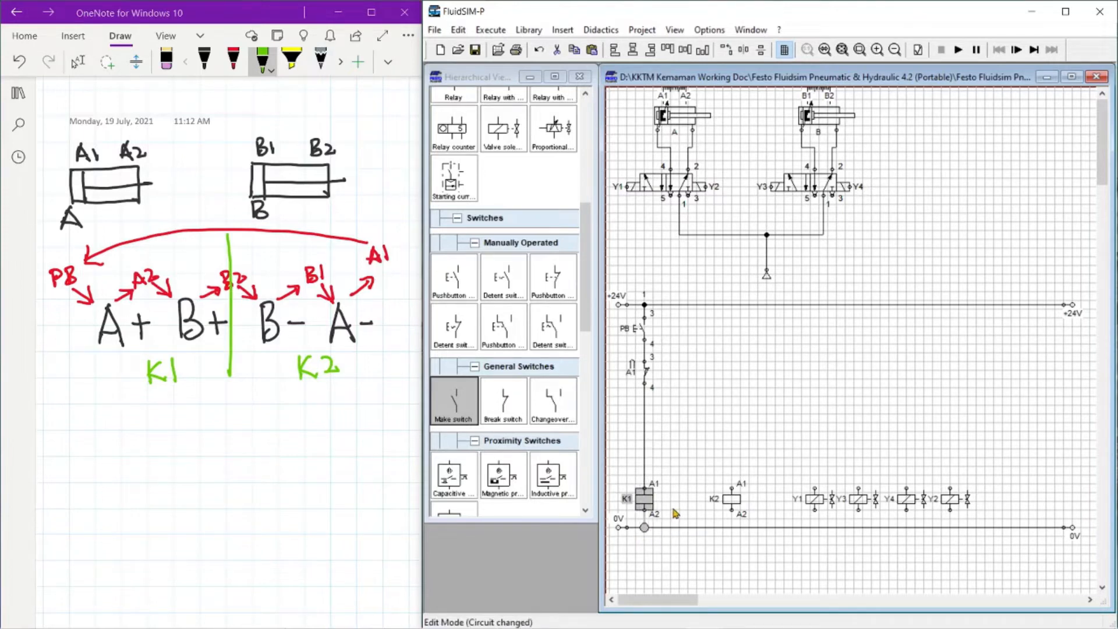
pyautogui.click(676, 414)
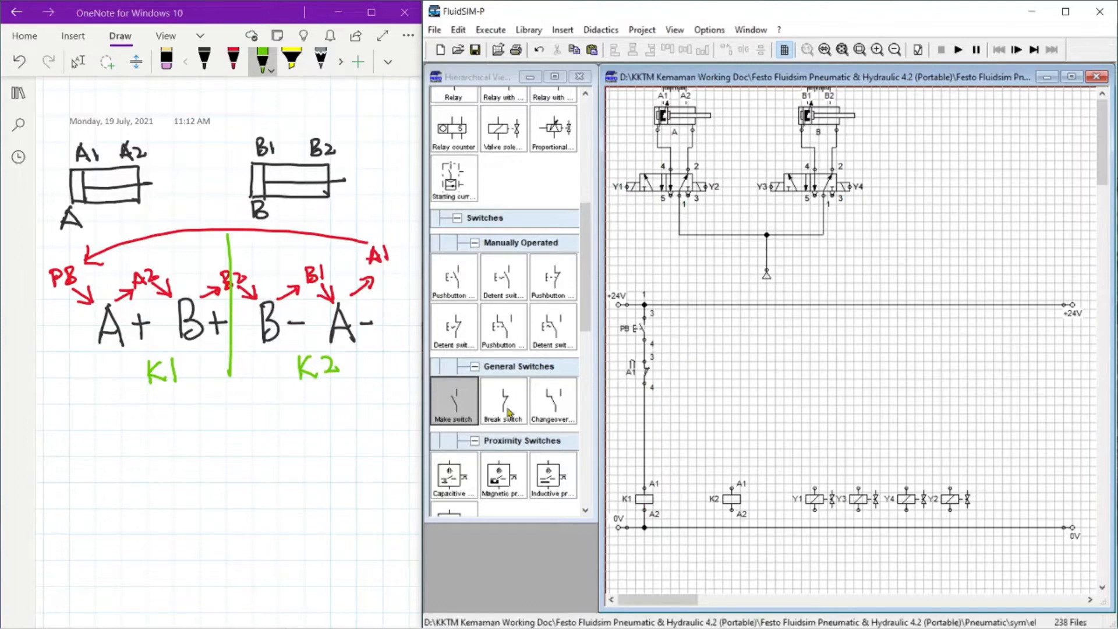
# Step: Place a make switch beside PB and wire it from the +24V rail to the K1 line below A1 as a parallel branch
pyautogui.moveTo(466, 404); pyautogui.dragTo(679, 304)
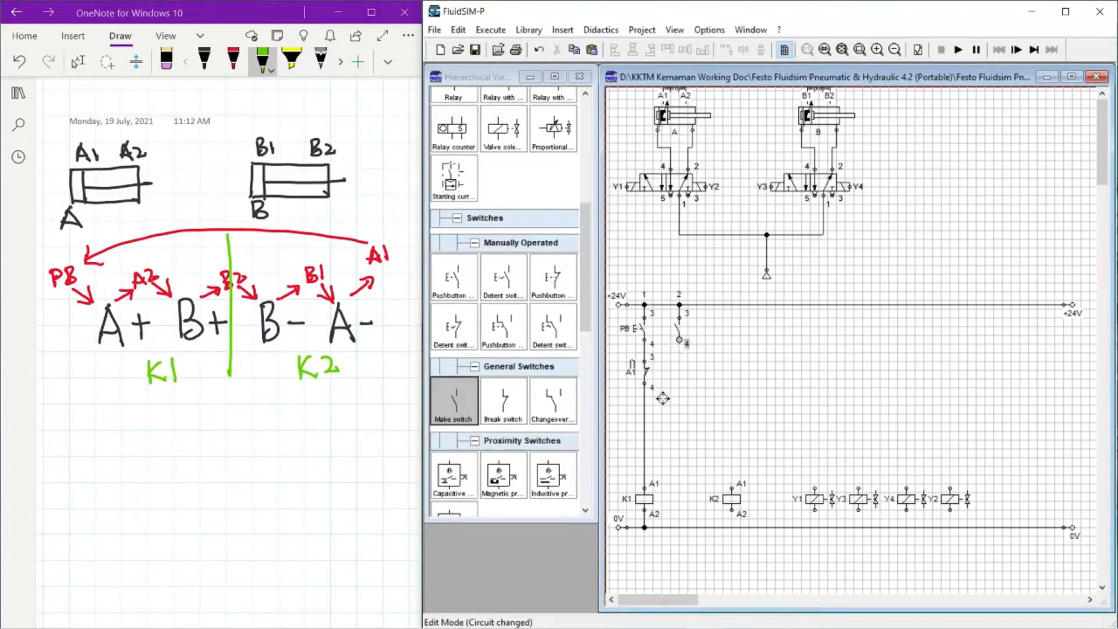
pyautogui.moveTo(645, 411); pyautogui.dragTo(679, 343)
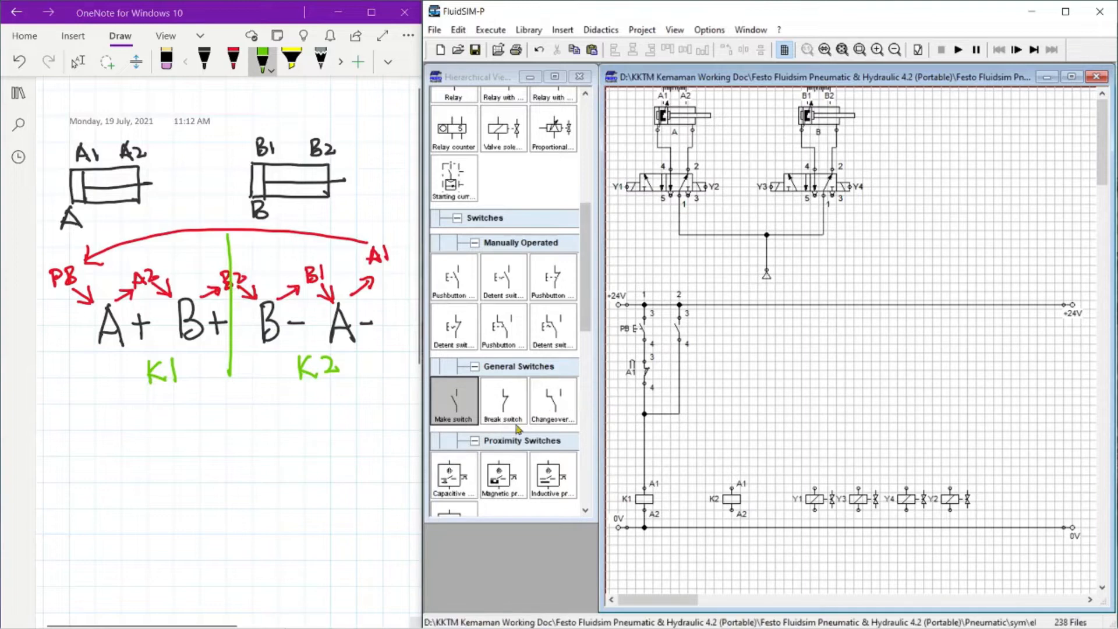
# Step: Insert a break switch labelled B2 into the K1 line between the parallel junction and the relay
pyautogui.moveTo(507, 406); pyautogui.dragTo(677, 448)
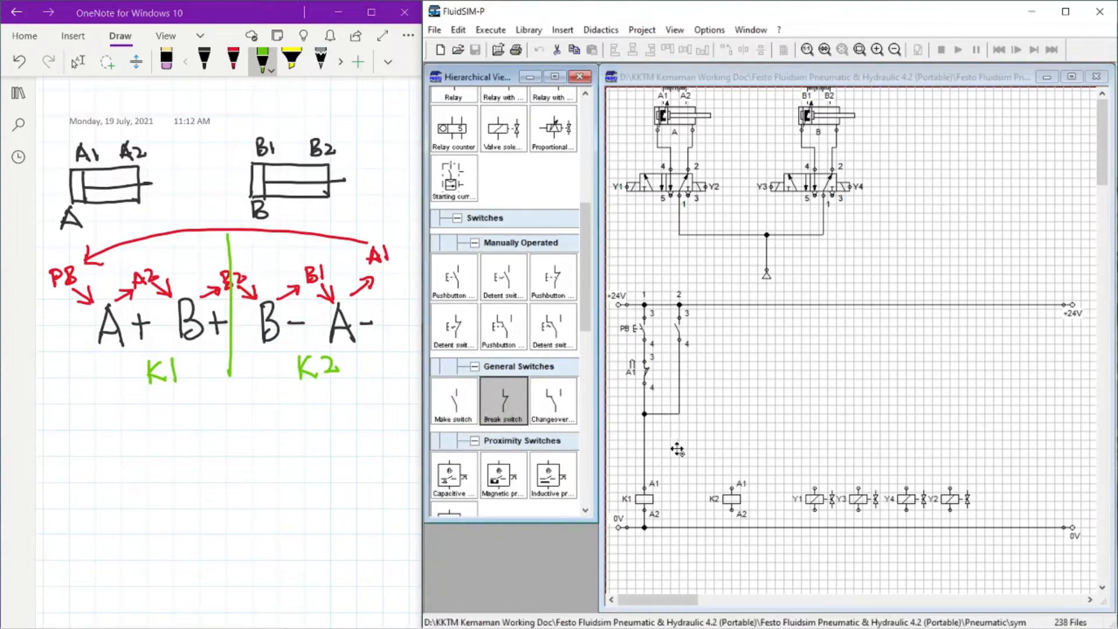
pyautogui.click(643, 439)
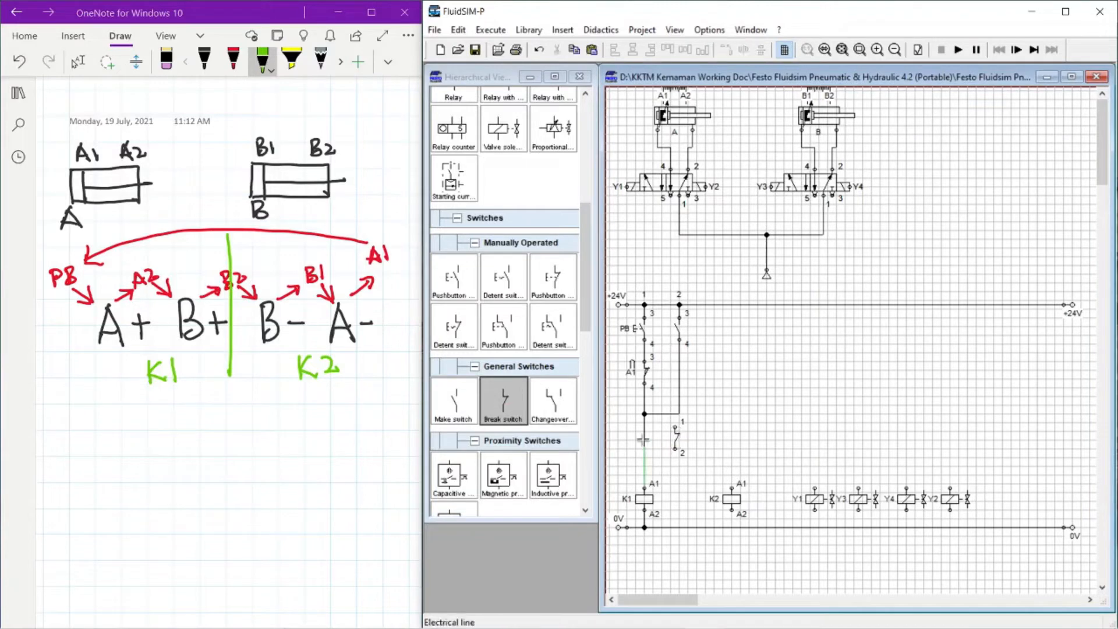
pyautogui.moveTo(673, 446); pyautogui.dragTo(644, 441)
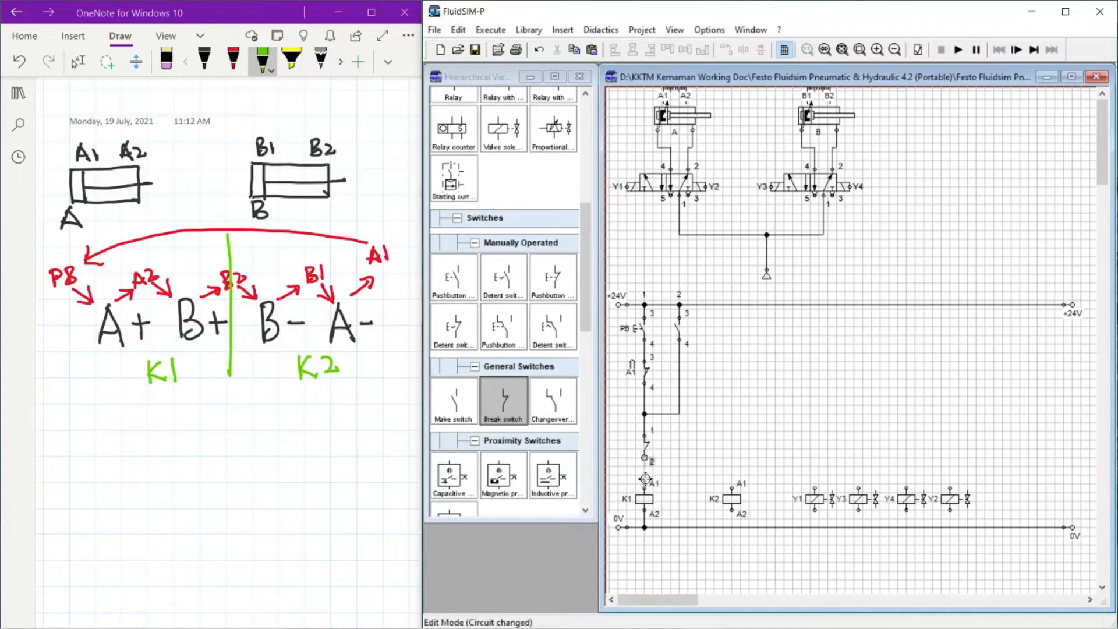
pyautogui.doubleClick(646, 452)
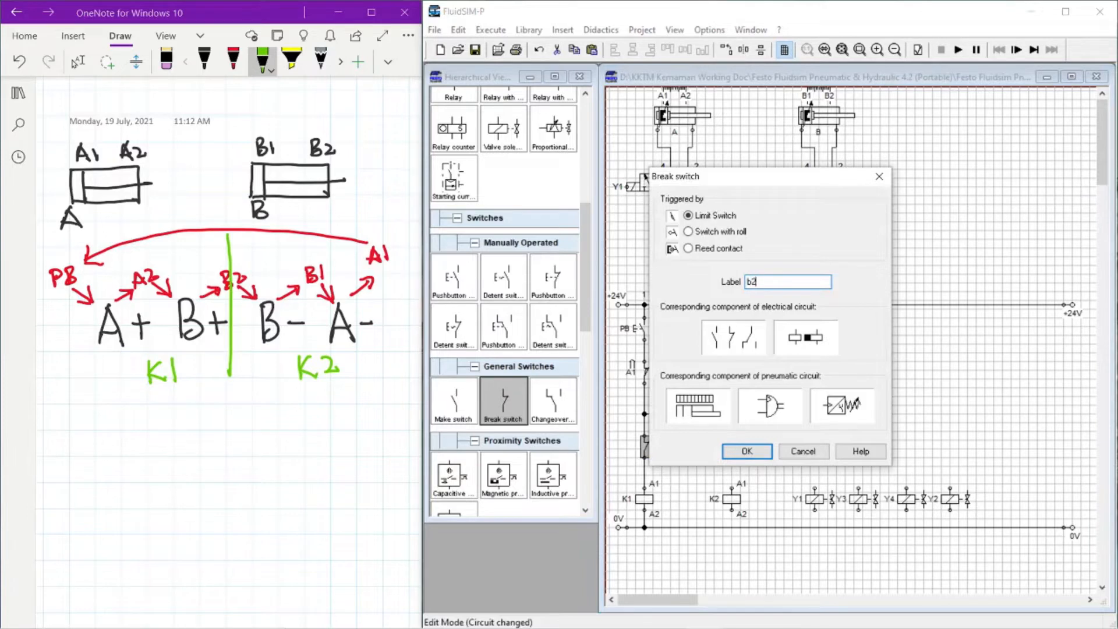
pyautogui.press('Return')
pyautogui.click(709, 449)
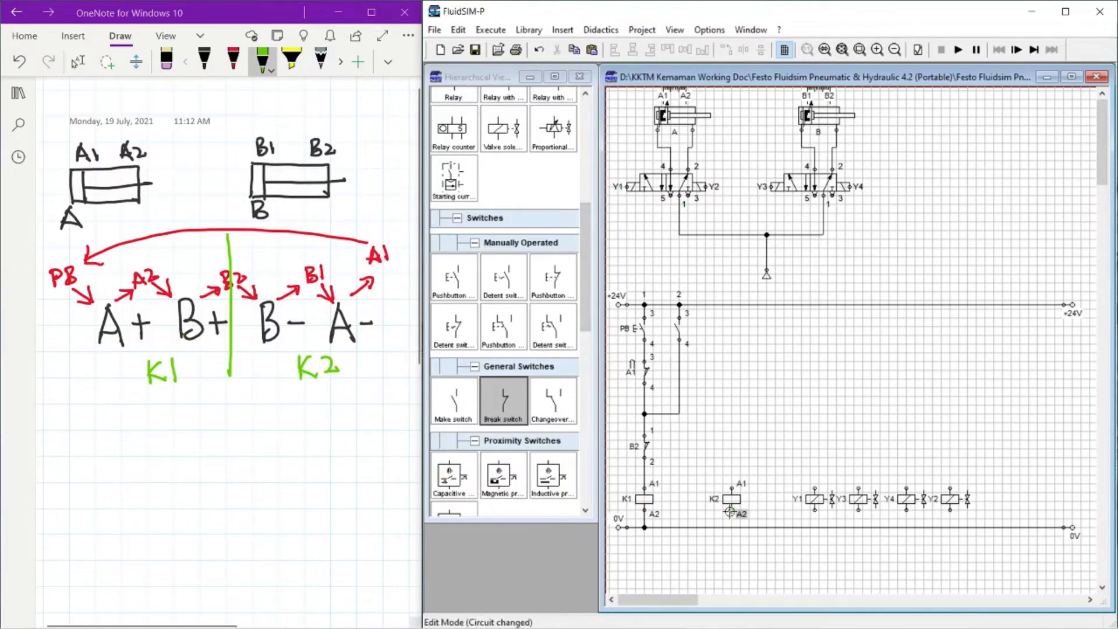
# Step: Connect the lower terminals of relay K2 and solenoids Y1 and Y3 to the 0V rail
pyautogui.moveTo(730, 511); pyautogui.dragTo(732, 527)
pyautogui.moveTo(813, 514); pyautogui.dragTo(815, 527)
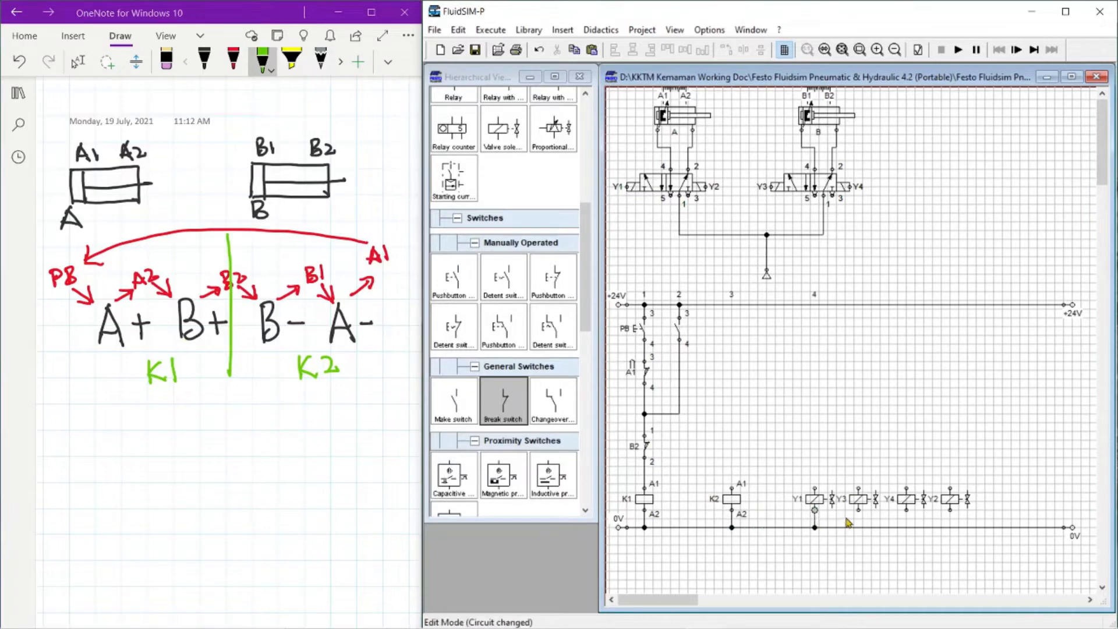
pyautogui.moveTo(858, 527); pyautogui.dragTo(859, 527)
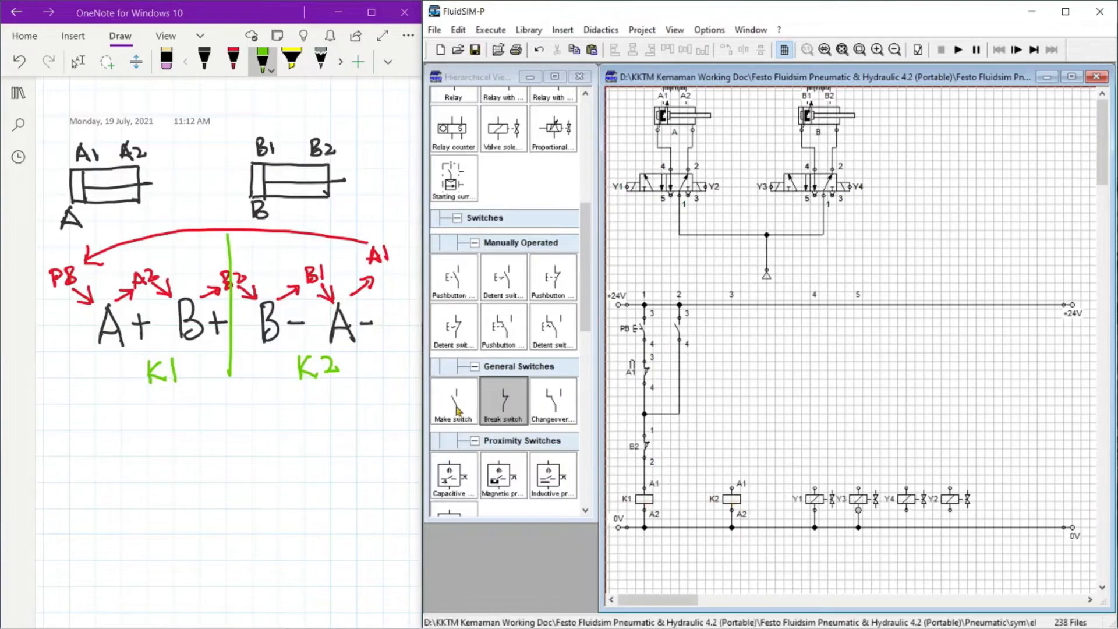
# Step: Place a make switch labelled K1 on the +24V rail above solenoid Y1 and wire it down to Y1
pyautogui.moveTo(464, 413); pyautogui.dragTo(815, 305)
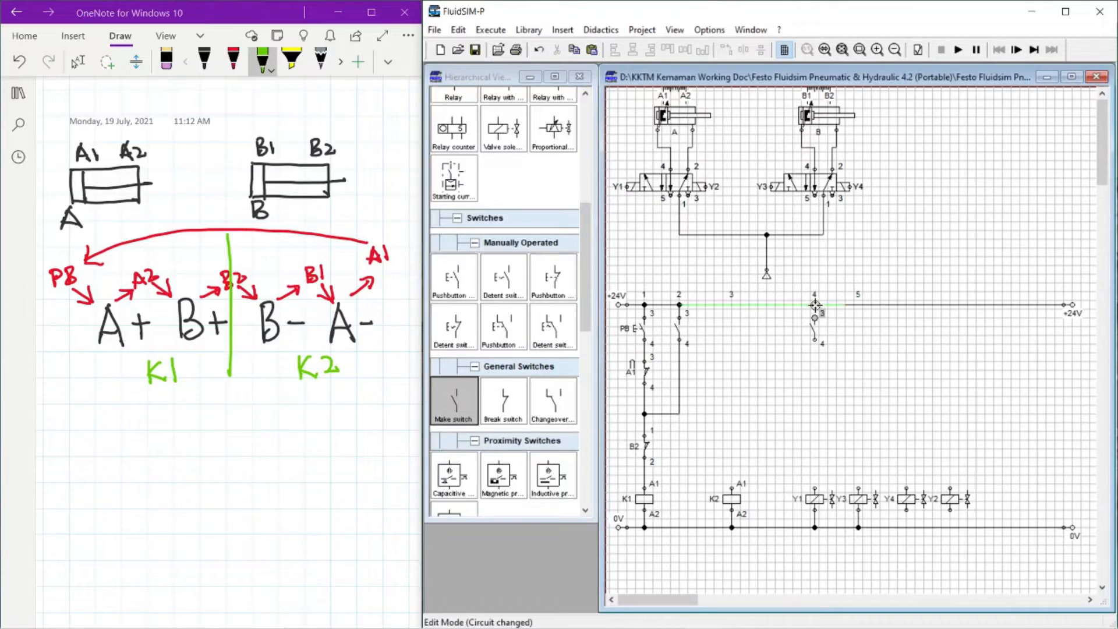
pyautogui.moveTo(811, 397); pyautogui.dragTo(814, 488)
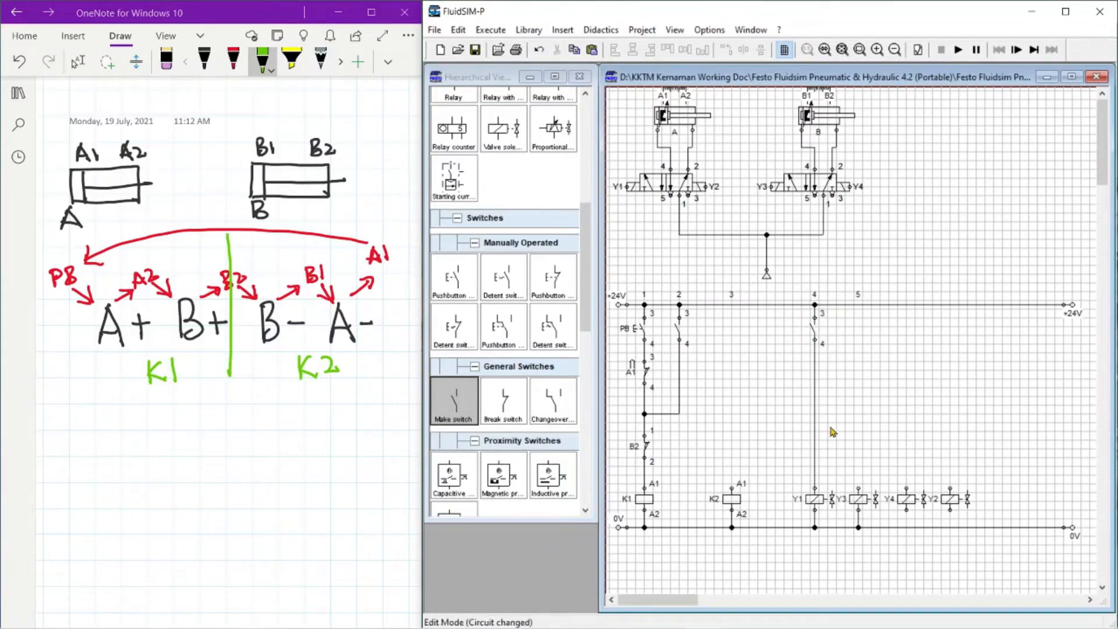
pyautogui.doubleClick(815, 332)
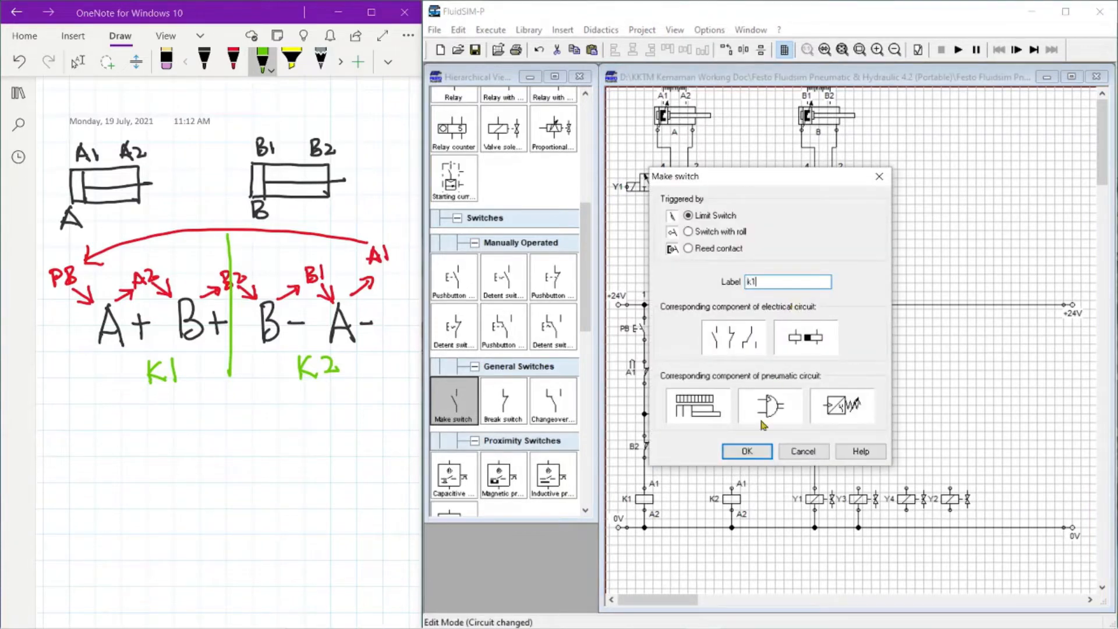
pyautogui.click(749, 452)
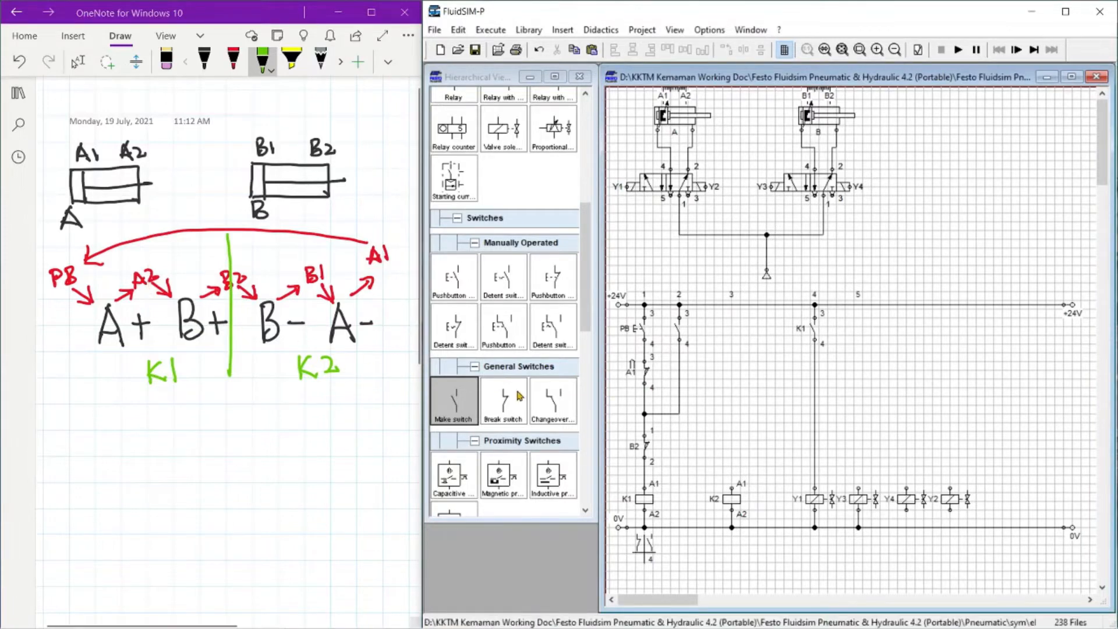
# Step: Add a make switch labelled A2 above solenoid Y3, wiring it between Y3 and the Y1 line below contact K1
pyautogui.moveTo(452, 402); pyautogui.dragTo(856, 438)
pyautogui.doubleClick(856, 437)
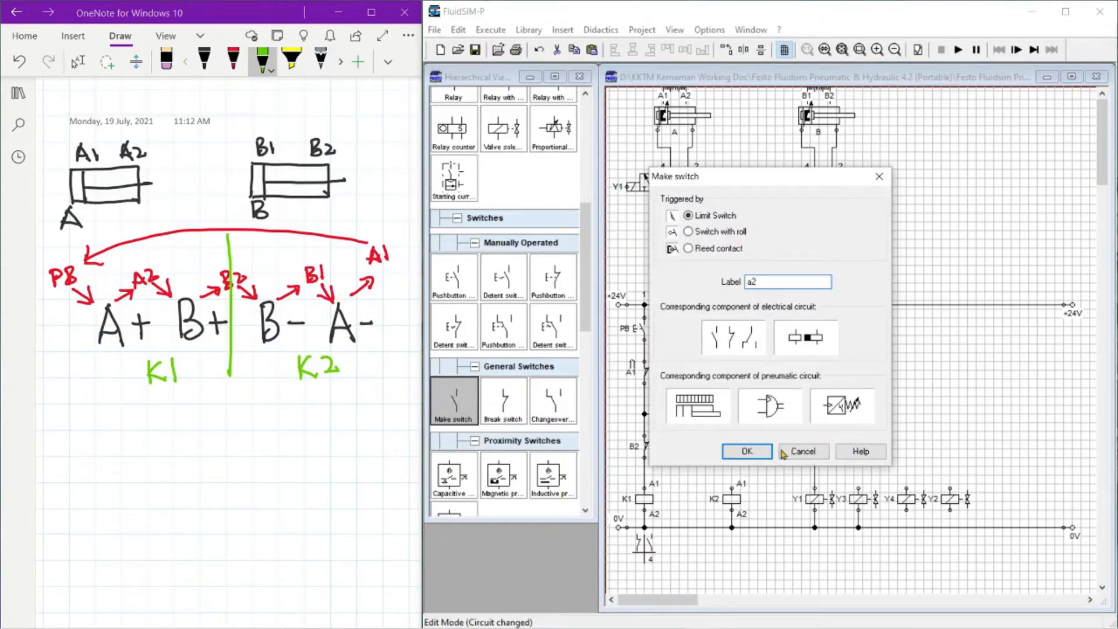
pyautogui.click(749, 452)
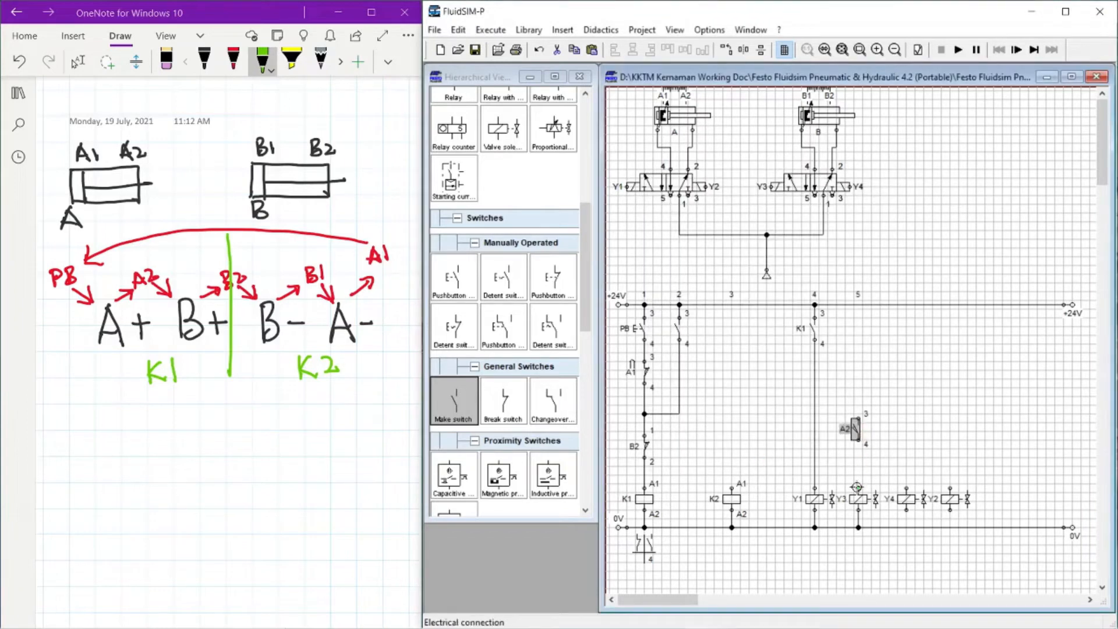
pyautogui.moveTo(858, 488); pyautogui.dragTo(858, 443)
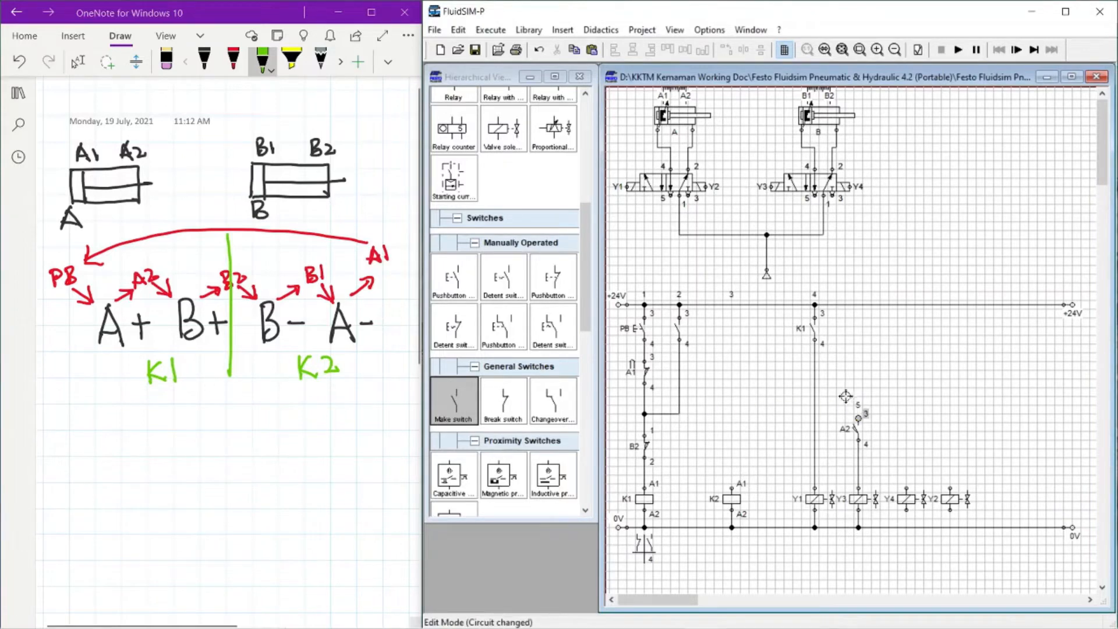
pyautogui.moveTo(845, 396); pyautogui.dragTo(815, 380)
# Step: Duplicate the switch group above relay K1, place the copy above relay K2, and wire its upper terminals to the +24V rail
pyautogui.moveTo(614, 310); pyautogui.dragTo(707, 471)
pyautogui.hotkey('ctrl', 'v')
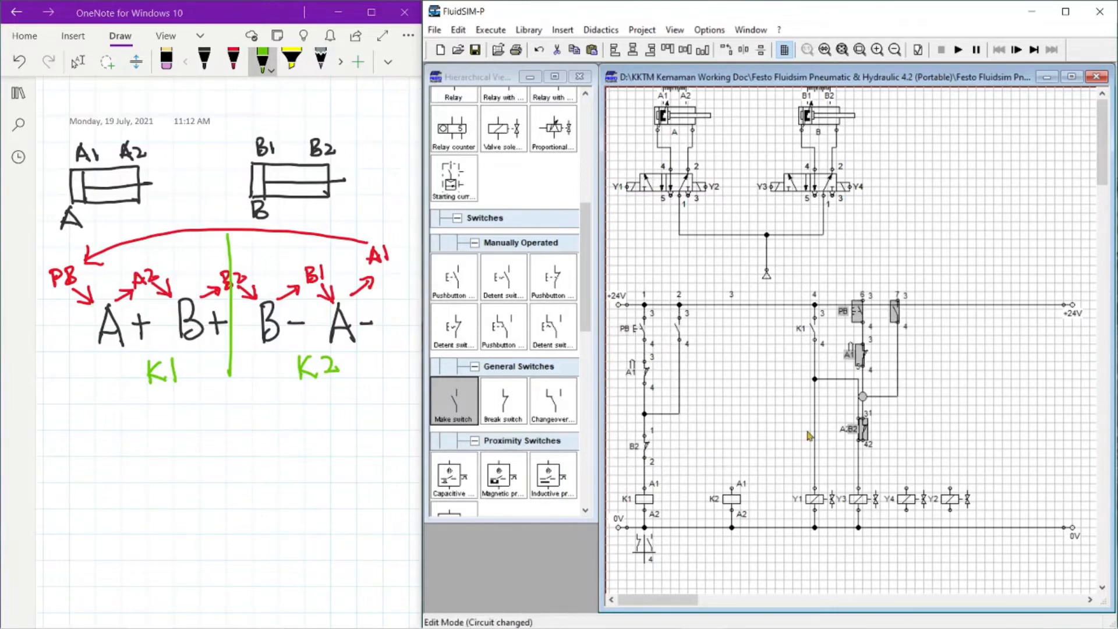
pyautogui.moveTo(854, 356); pyautogui.dragTo(733, 372)
pyautogui.click(741, 367)
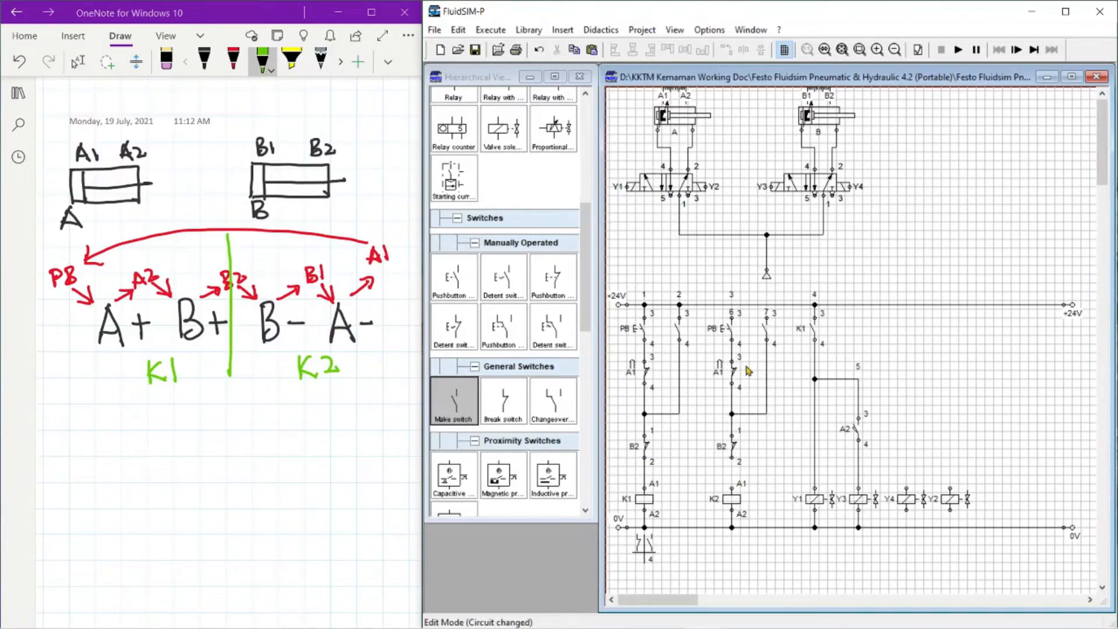
pyautogui.moveTo(732, 317); pyautogui.dragTo(767, 304)
# Step: Label the parallel make switch in the K1 branch K1 and the one in the K2 branch K2
pyautogui.doubleClick(682, 331)
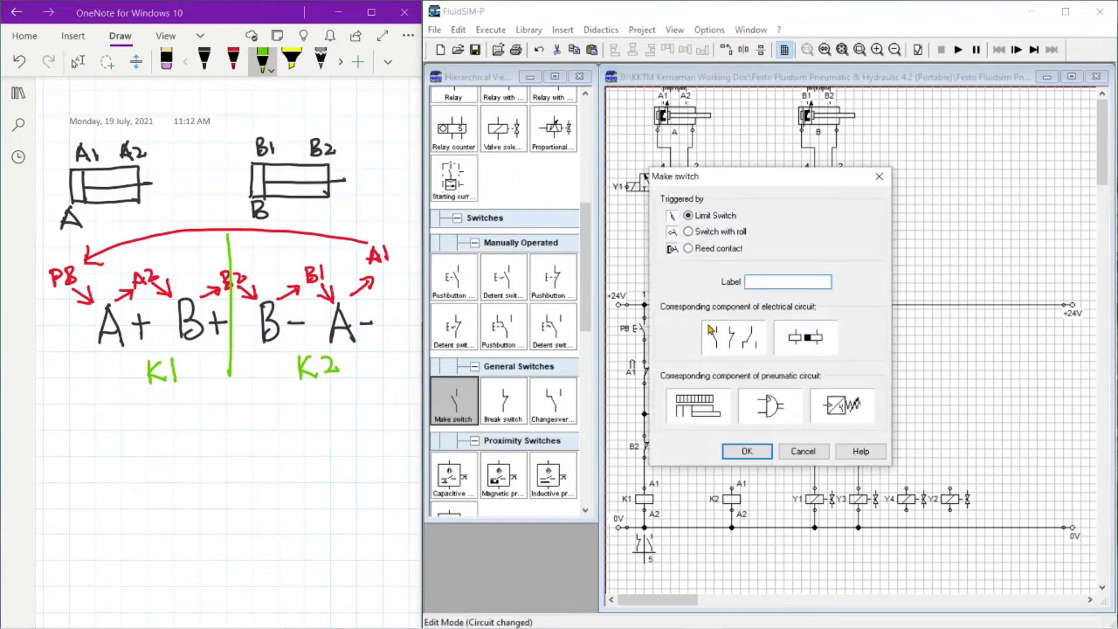
pyautogui.click(746, 451)
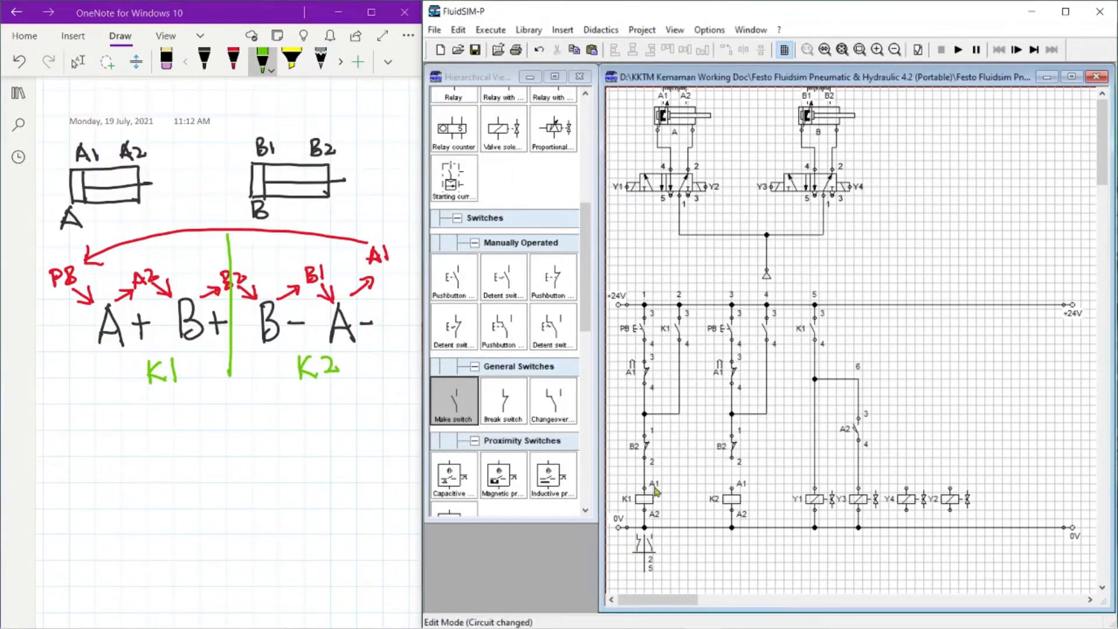
pyautogui.doubleClick(768, 333)
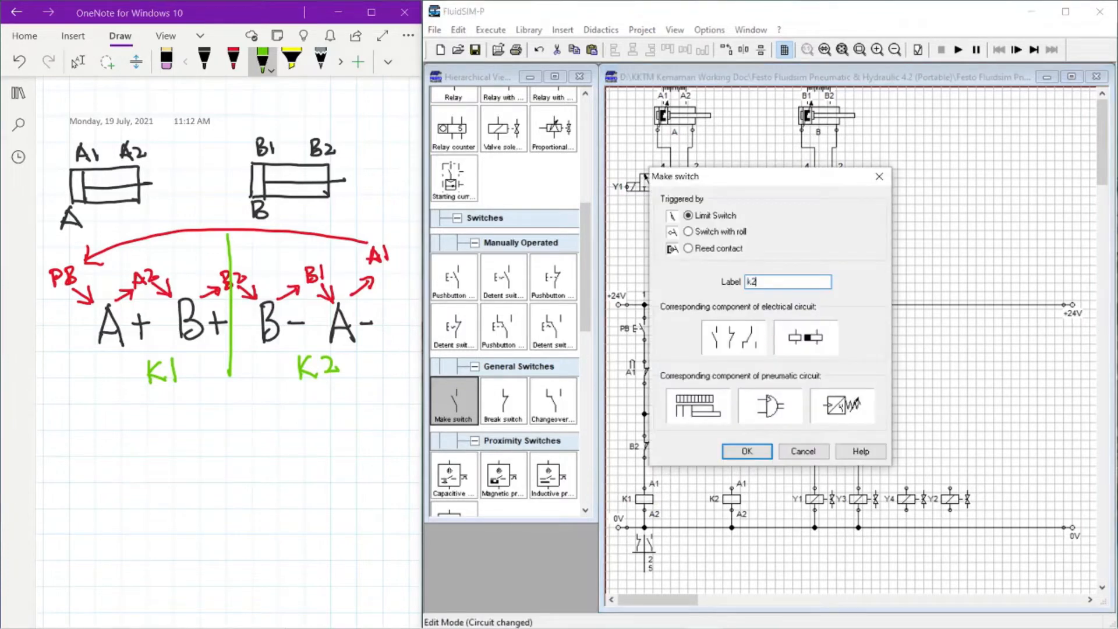
pyautogui.click(750, 450)
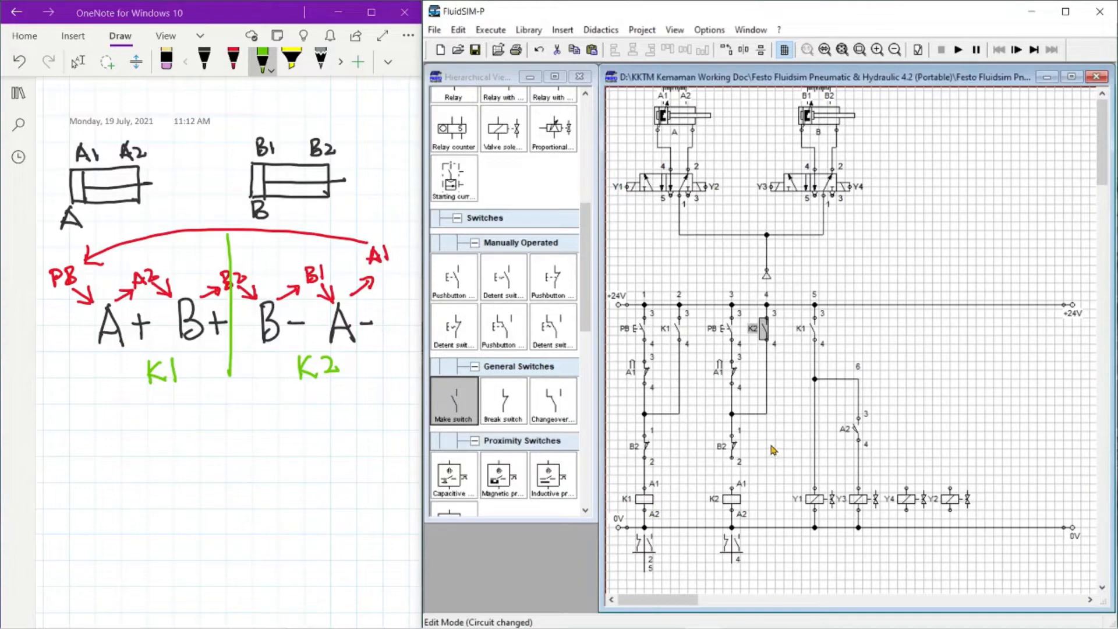
pyautogui.click(769, 443)
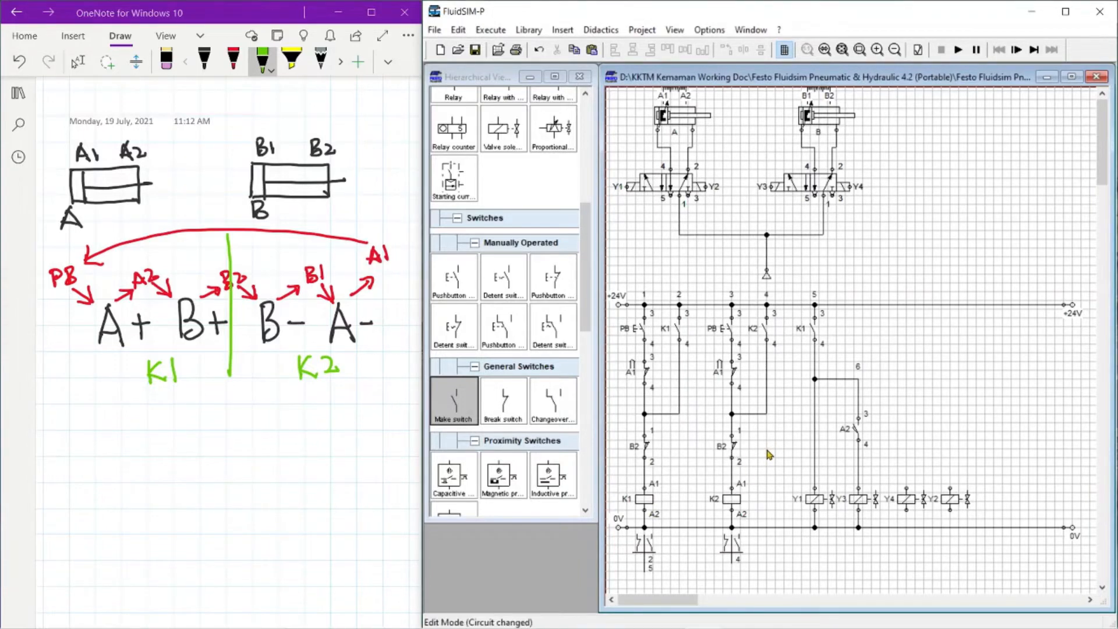
# Step: Delete the copied pushbutton PB from the K2 branch and wire the +24V rail directly to the make switch below it
pyautogui.click(732, 331)
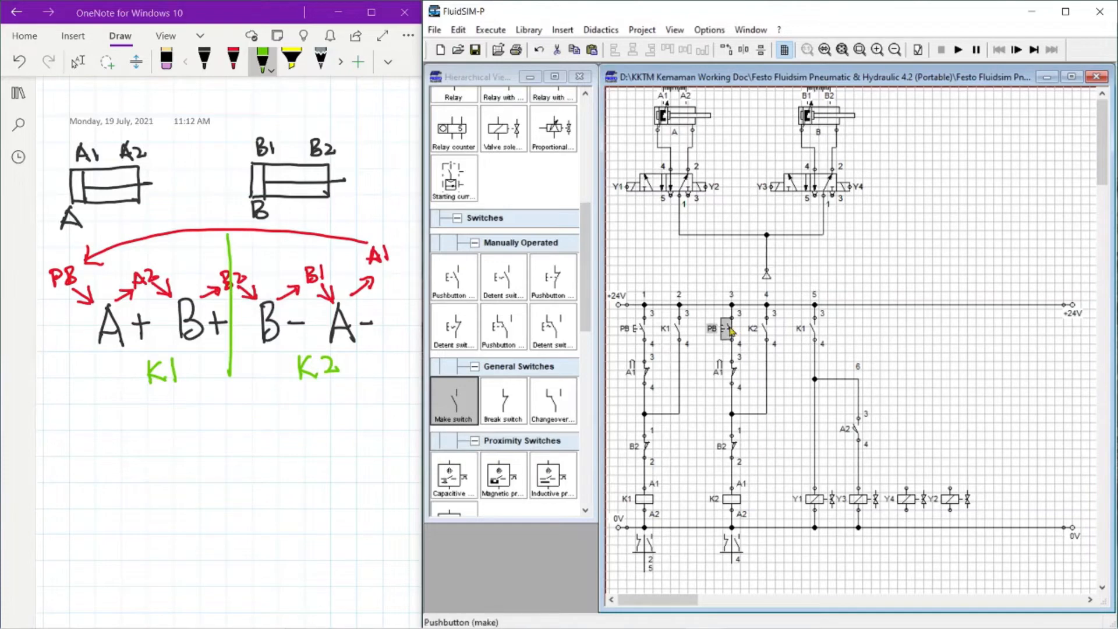
pyautogui.press('Delete')
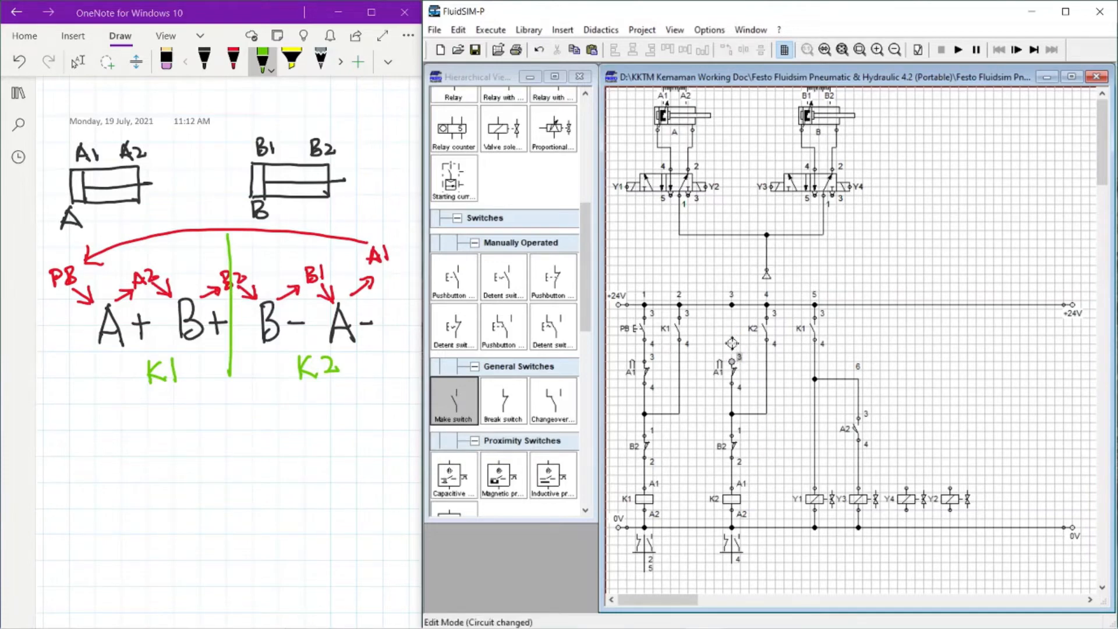
pyautogui.moveTo(733, 310); pyautogui.dragTo(733, 361)
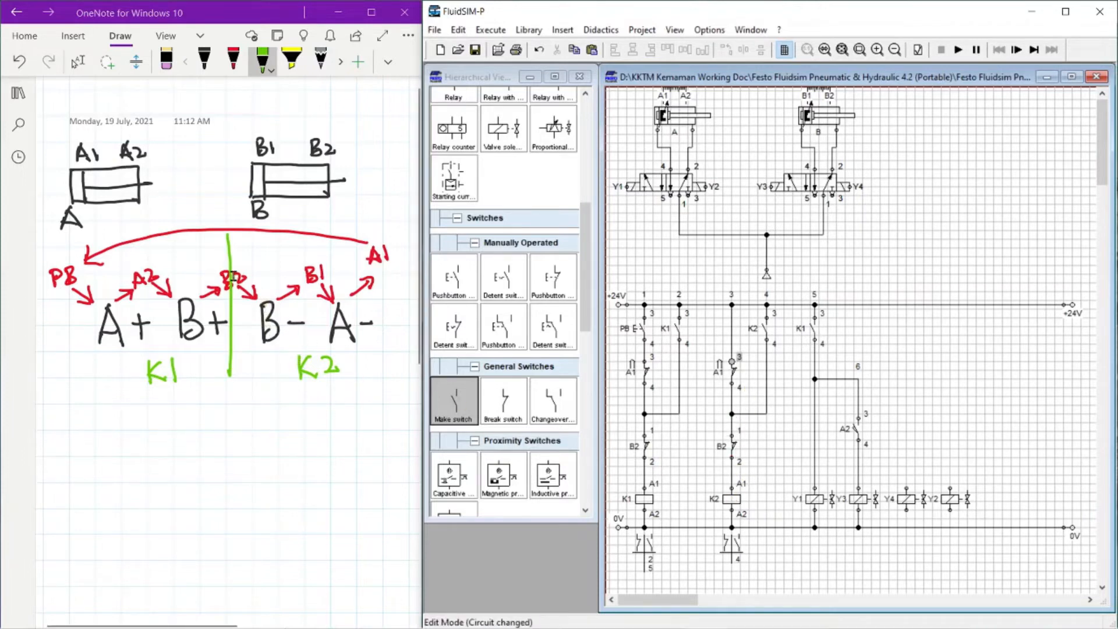
# Step: In the K2 branch, relabel the upper make switch B2 and the break switch above the relay A1
pyautogui.doubleClick(733, 372)
pyautogui.write('B2')
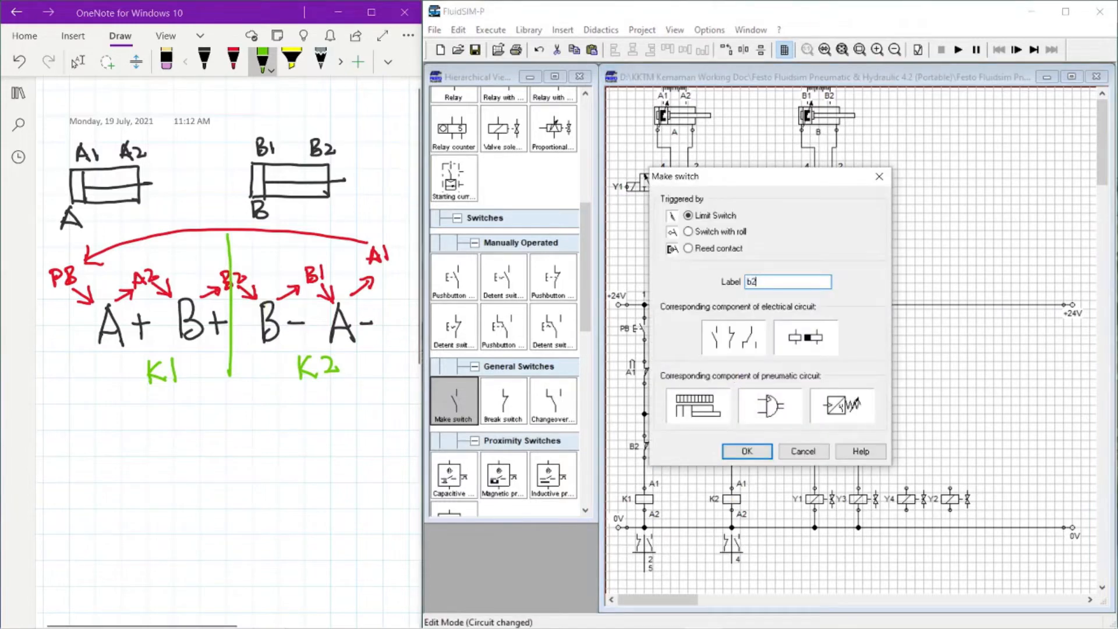
pyautogui.click(739, 452)
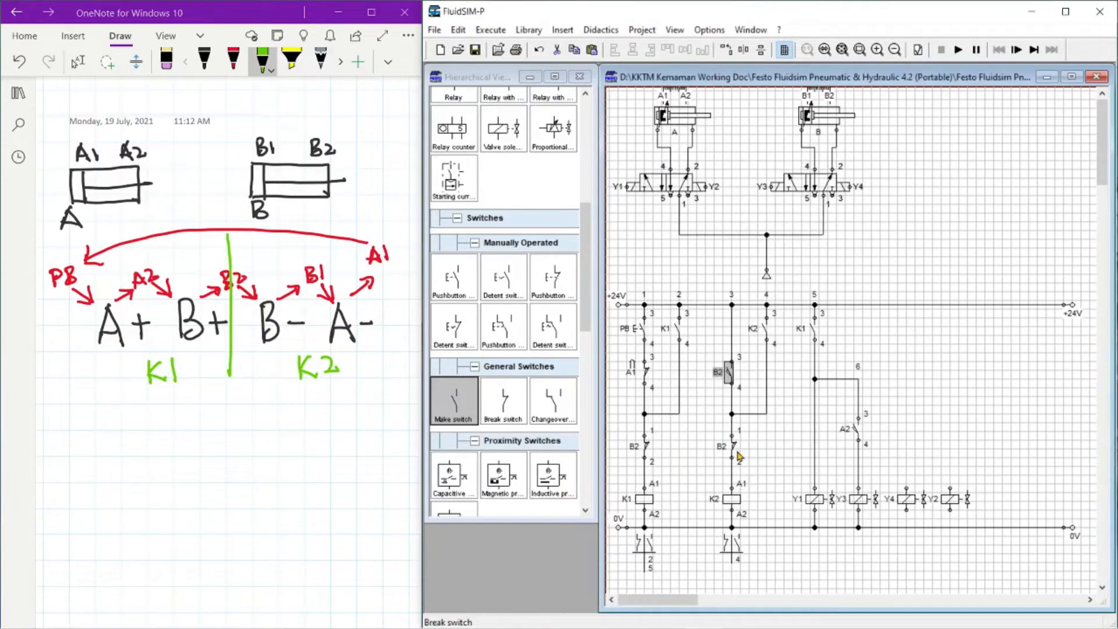
pyautogui.click(765, 439)
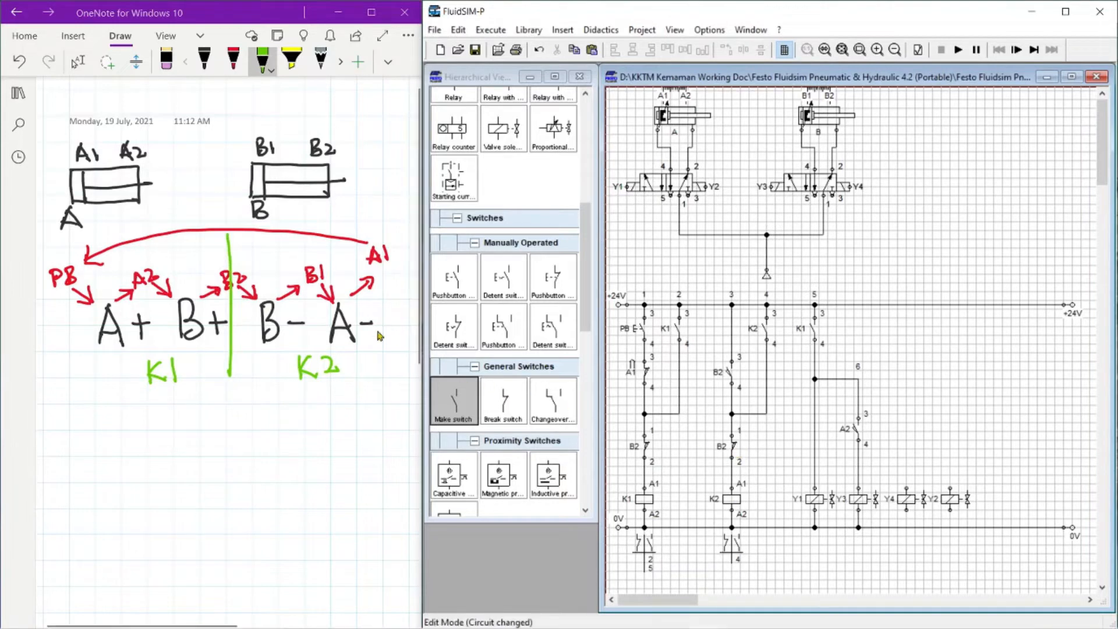
pyautogui.doubleClick(733, 448)
pyautogui.write('a1')
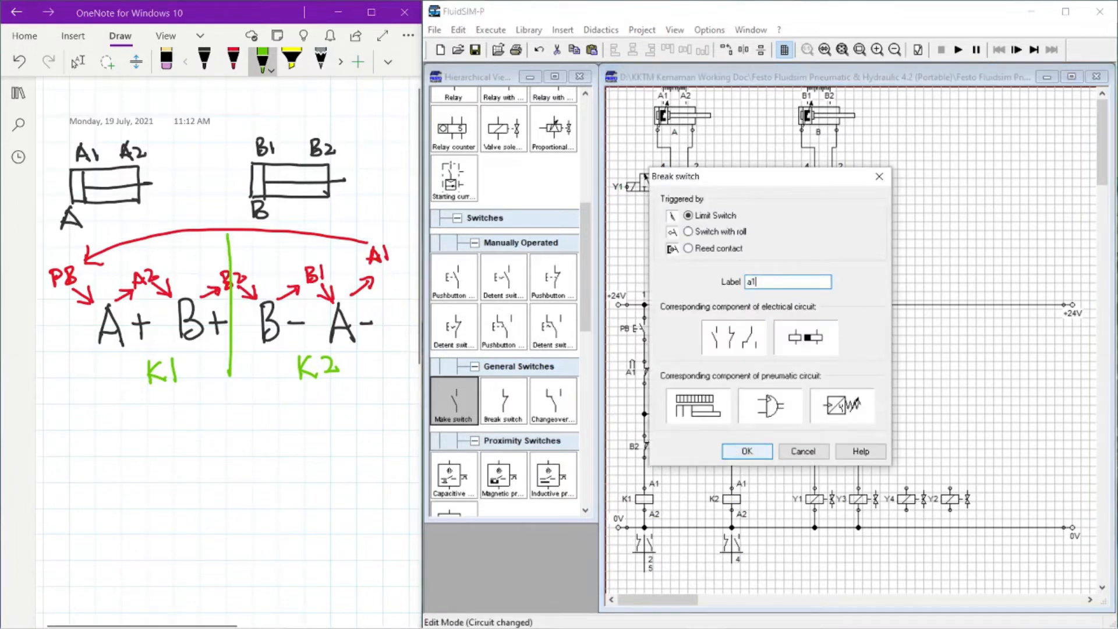
pyautogui.click(746, 452)
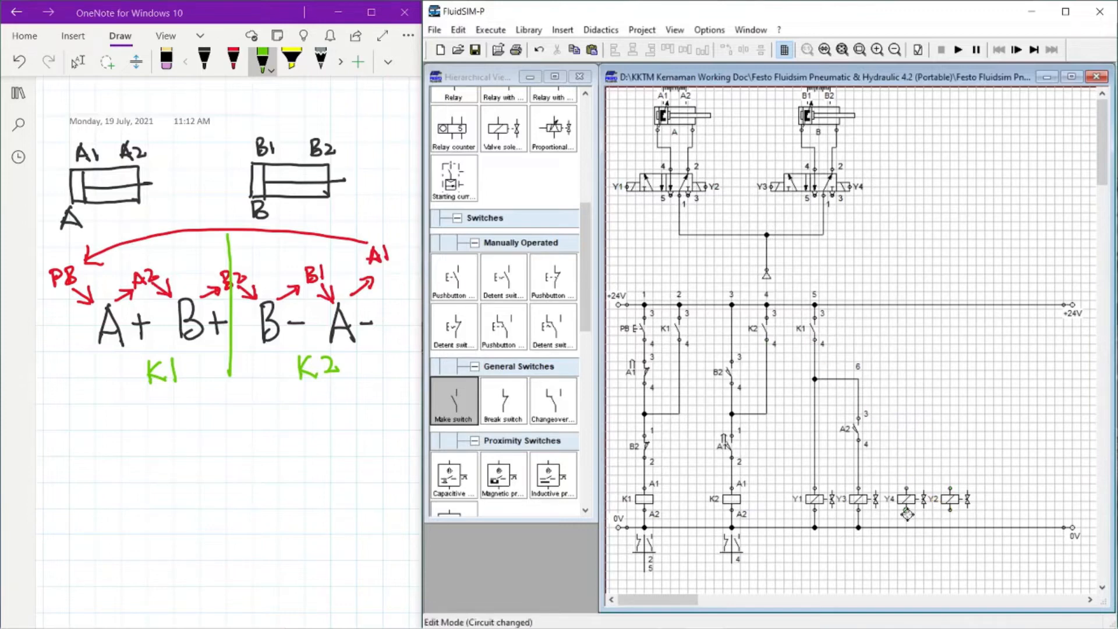
# Step: Connect solenoids Y4 and Y2 to the 0V rail, and wire a copy of the K1 and A2 contact branch between them and the +24V rail
pyautogui.moveTo(906, 510); pyautogui.dragTo(951, 527)
pyautogui.moveTo(788, 320); pyautogui.dragTo(950, 446)
pyautogui.click(984, 431)
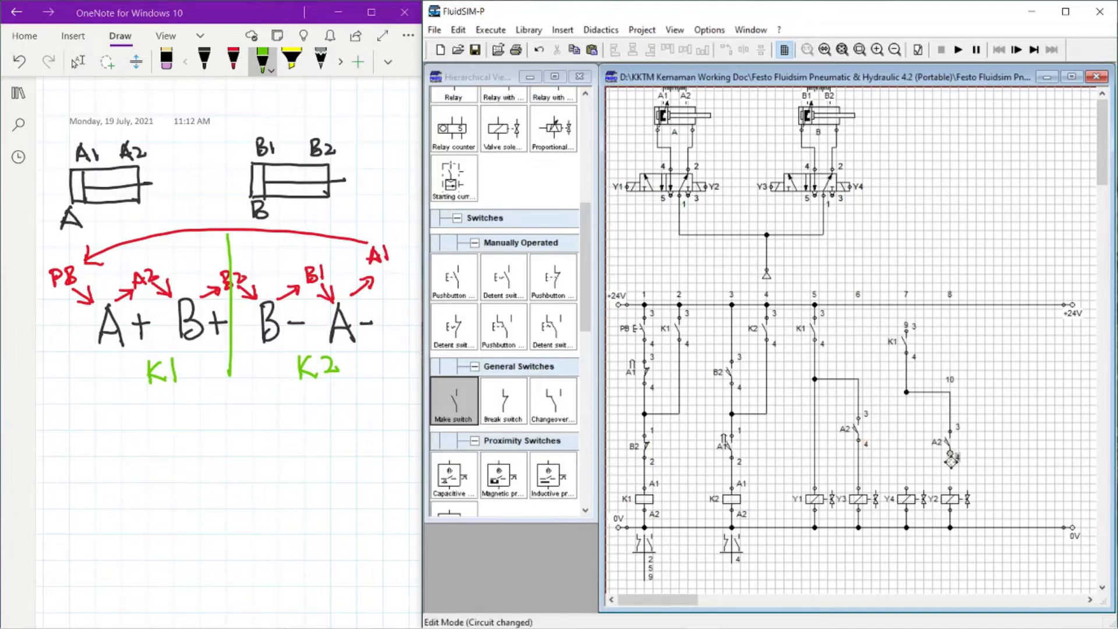
pyautogui.moveTo(950, 486); pyautogui.dragTo(906, 392)
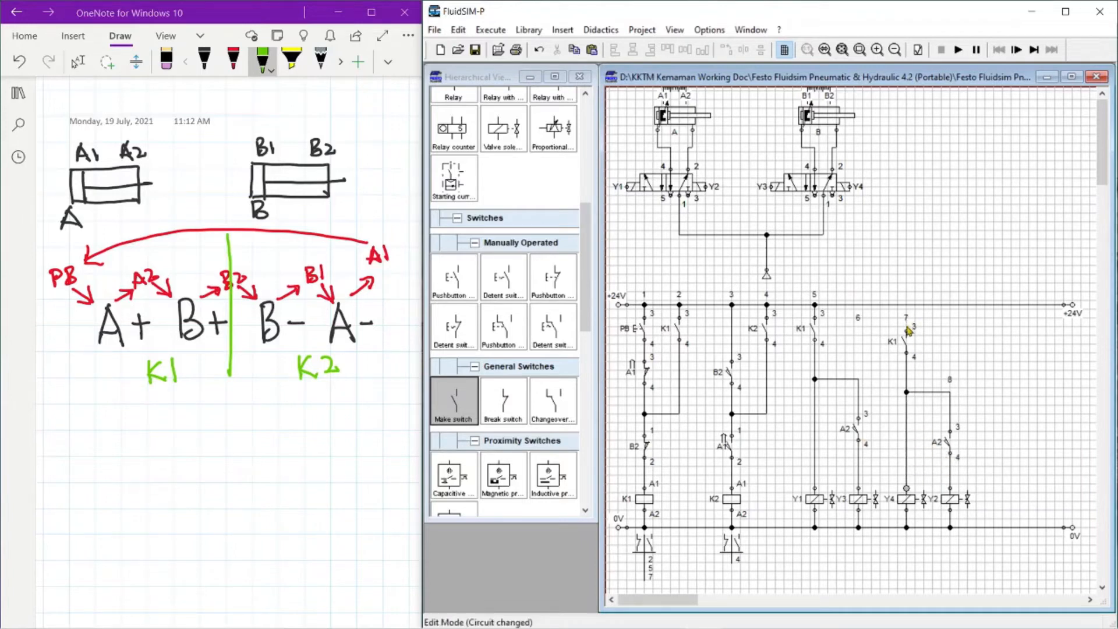
pyautogui.moveTo(907, 331); pyautogui.dragTo(906, 304)
# Step: Relabel the copied contacts K2 above solenoid Y4 and B1 above solenoid Y2
pyautogui.doubleClick(906, 343)
pyautogui.write('k')
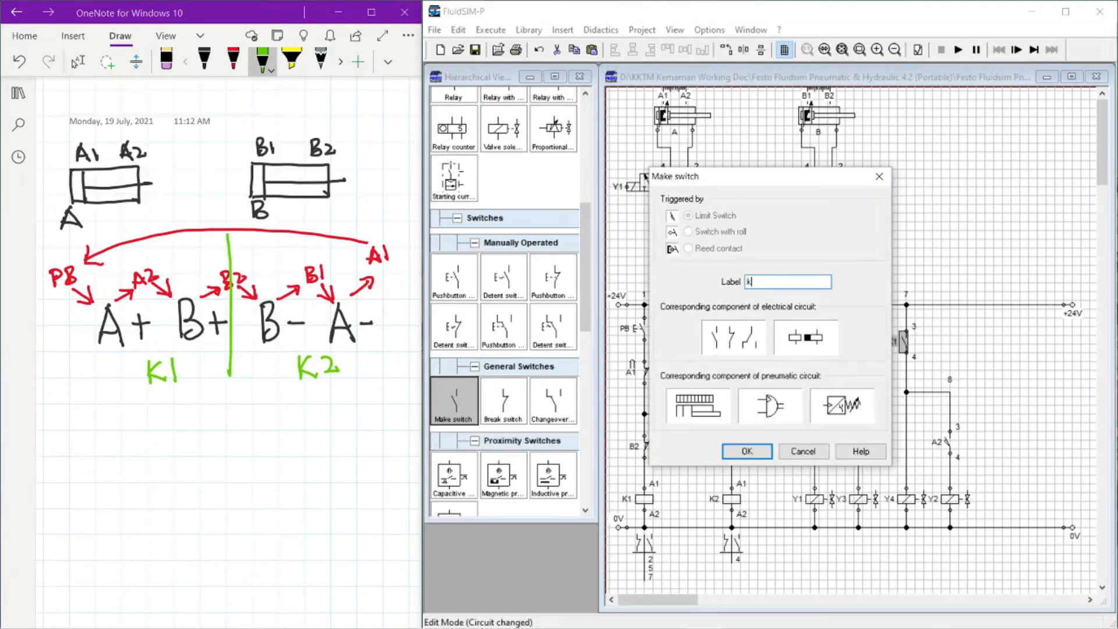
pyautogui.write('2')
pyautogui.click(757, 452)
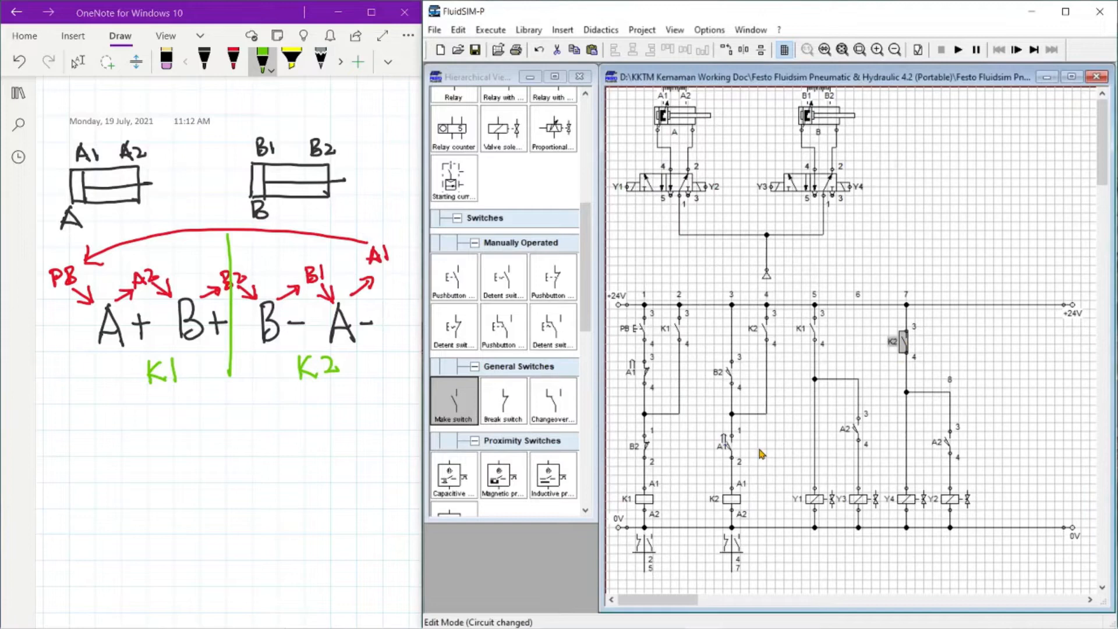
pyautogui.doubleClick(948, 446)
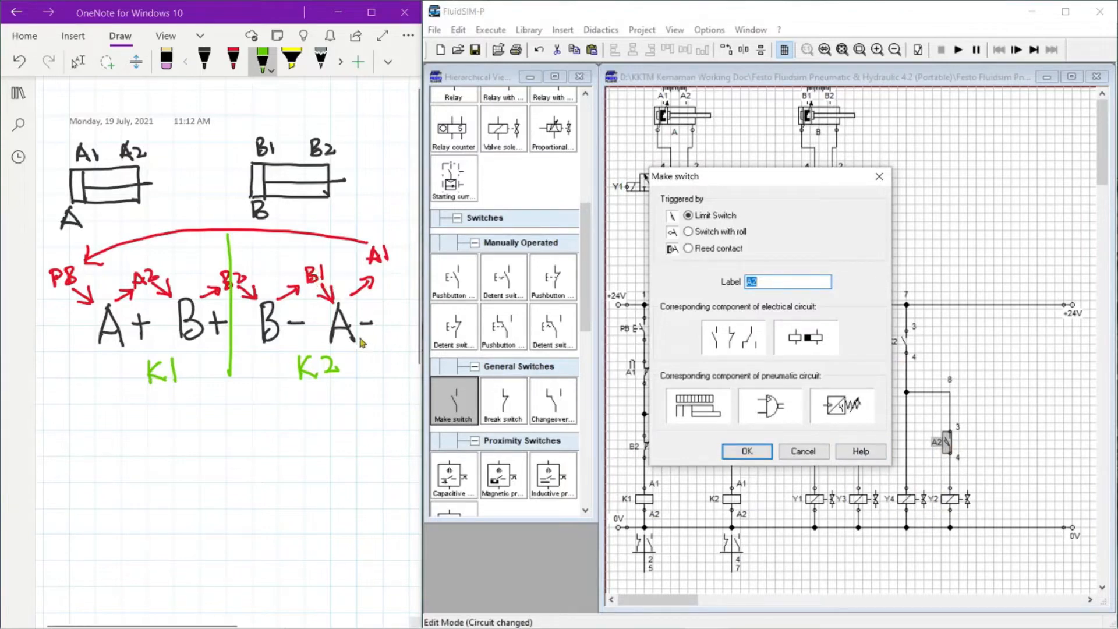
pyautogui.write('b1')
pyautogui.click(747, 452)
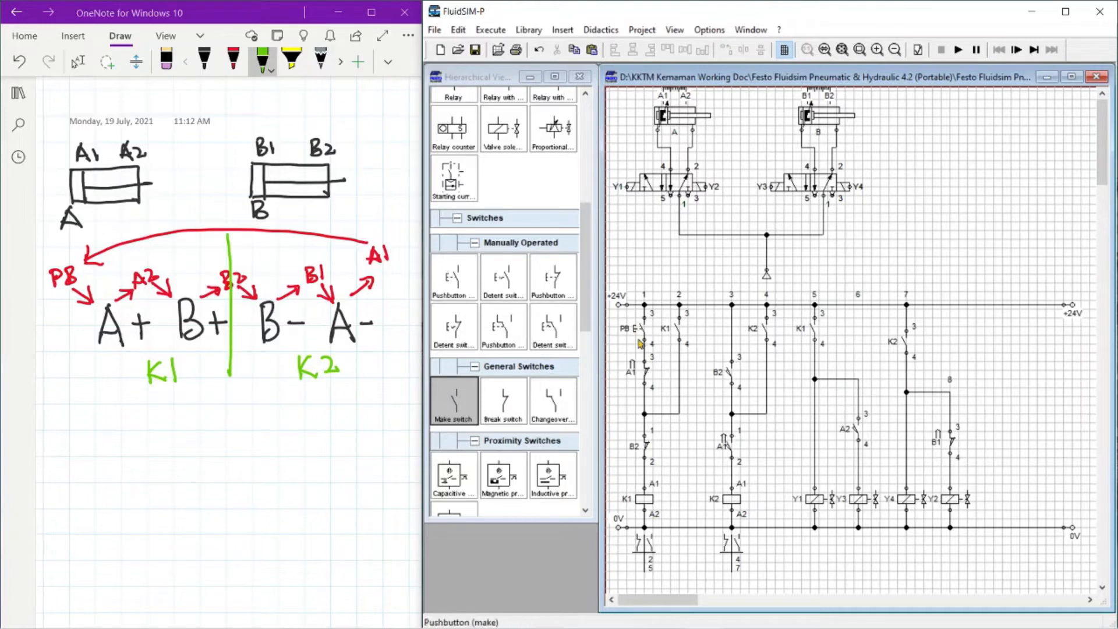
# Step: Run the simulation, actuate pushbutton PB repeatedly to test the cylinder sequence, and stop the simulation
pyautogui.click(959, 51)
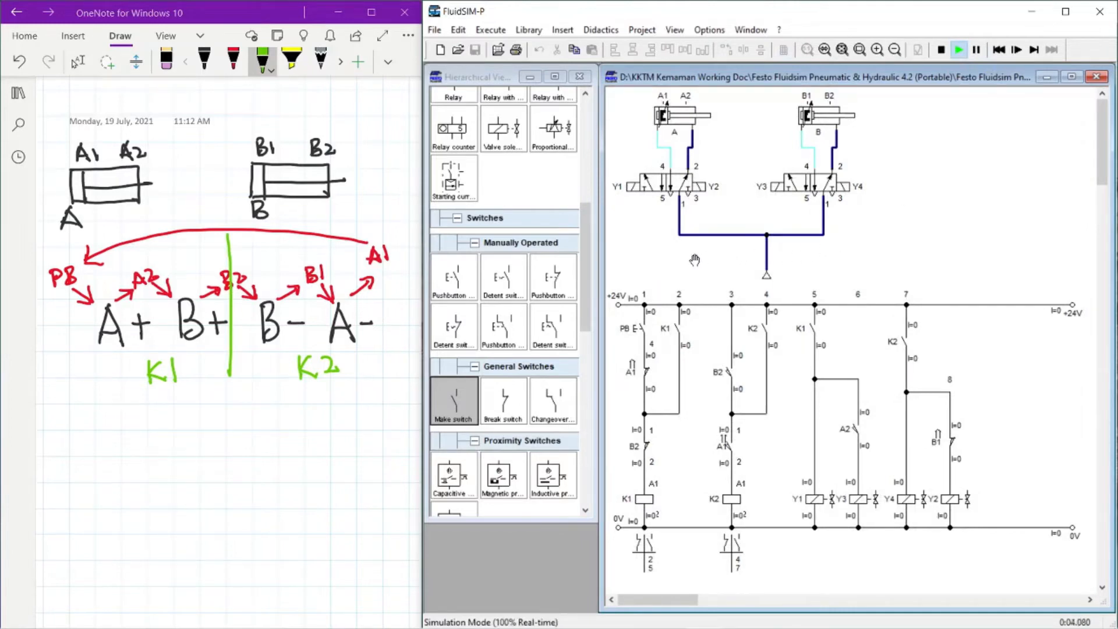
pyautogui.click(647, 318)
pyautogui.click(642, 322)
pyautogui.click(642, 322)
pyautogui.click(645, 320)
pyautogui.rightClick(713, 289)
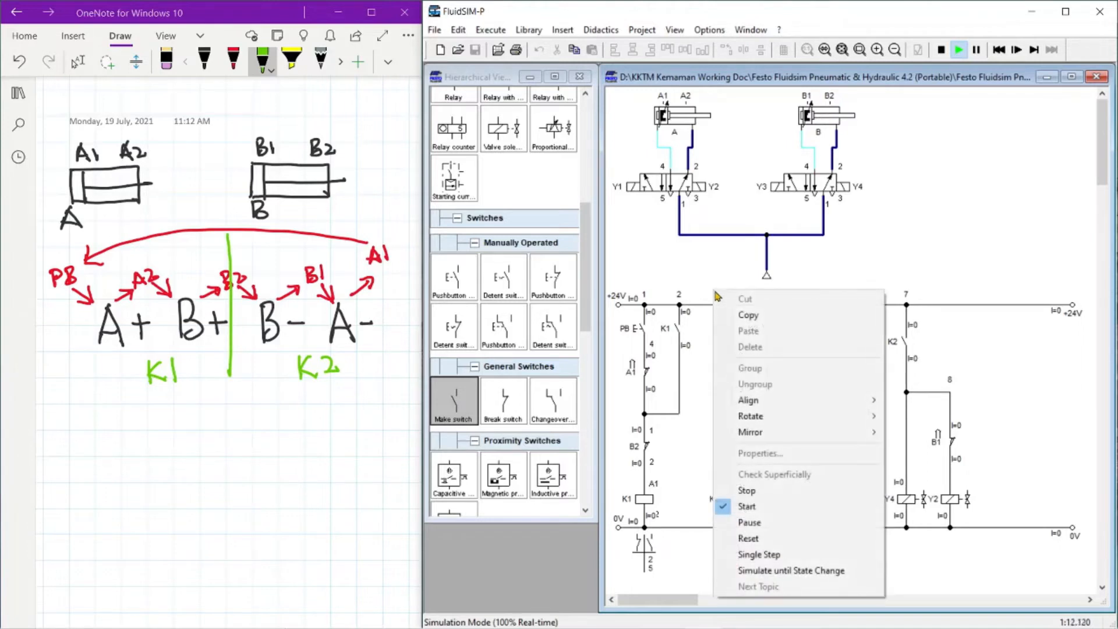
pyautogui.click(940, 51)
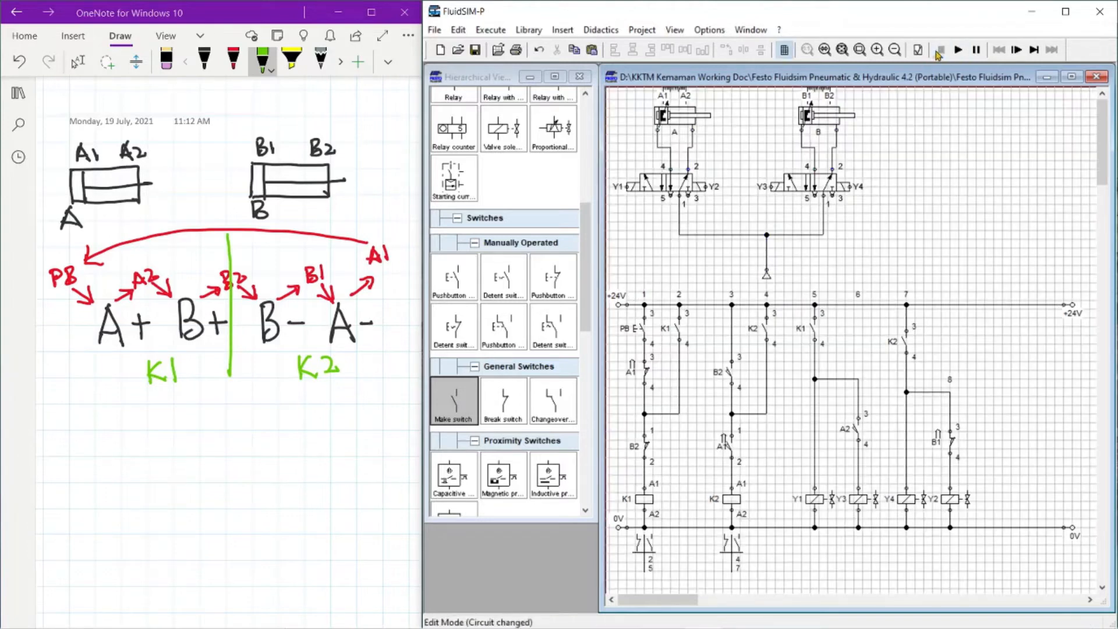
# Step: Move the whole K2 relay branch, including its parallel contact, left toward the K1 branch
pyautogui.moveTo(769, 447); pyautogui.dragTo(796, 564)
pyautogui.press('Left')
pyautogui.press('Left')
pyautogui.press('Left')
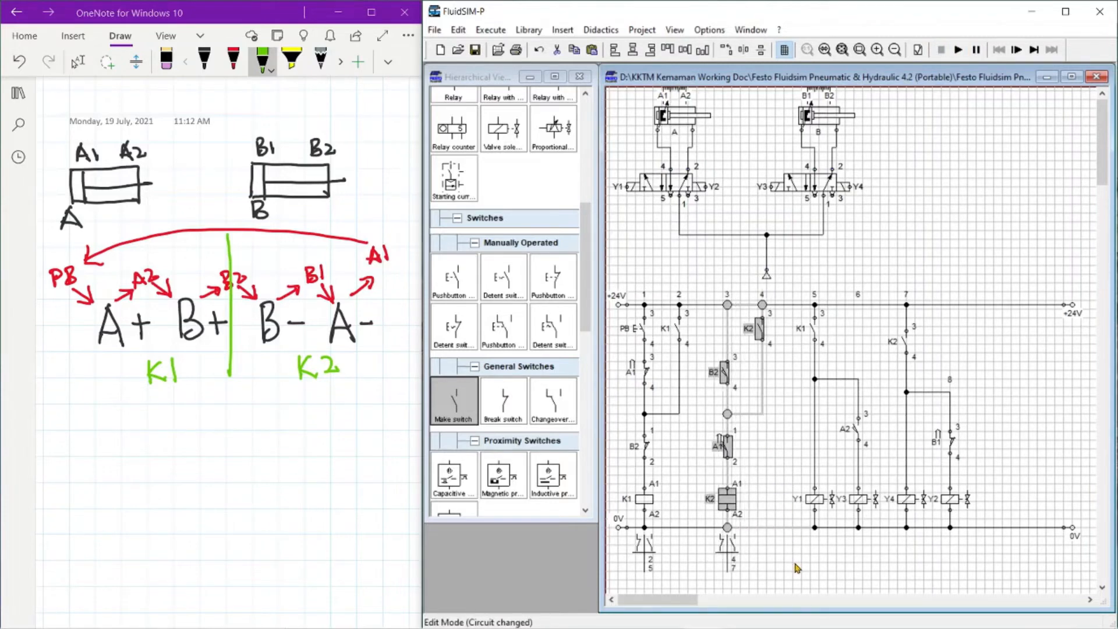
pyautogui.press('Left')
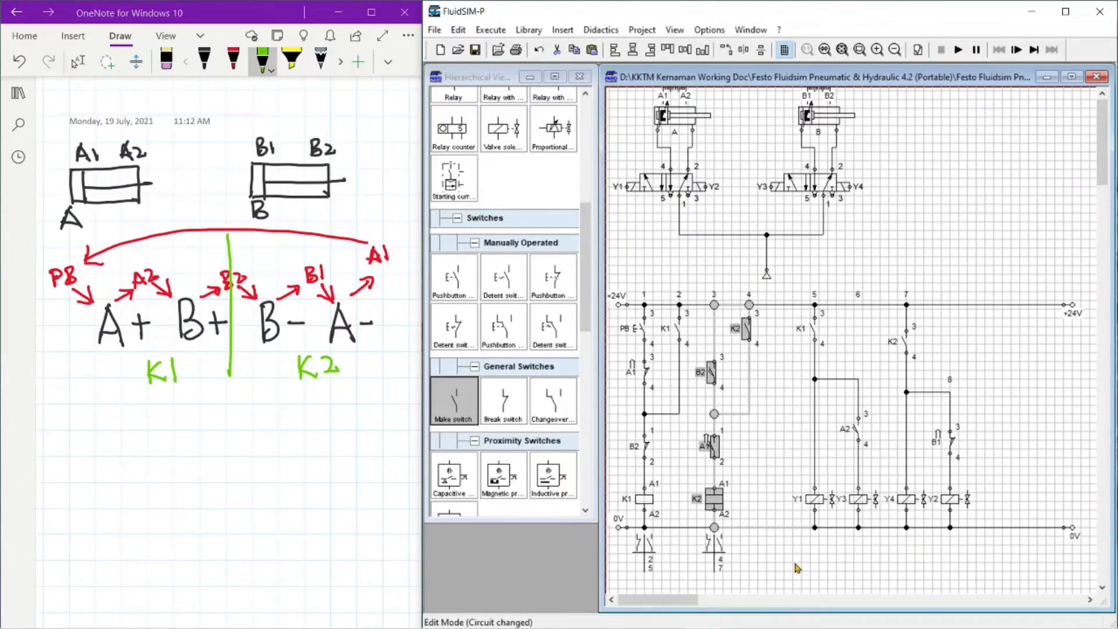
pyautogui.click(778, 437)
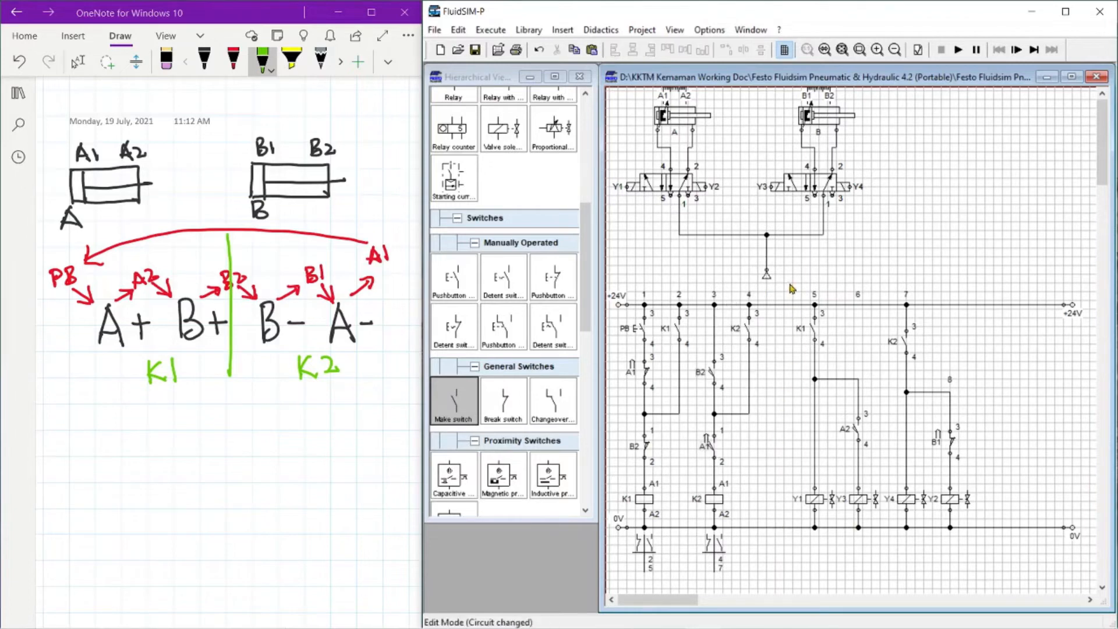
# Step: Move the whole group of solenoid branches Y1, Y3, Y4 and Y2, with their contacts, left toward the K2 relay branch
pyautogui.moveTo(789, 284); pyautogui.dragTo(993, 565)
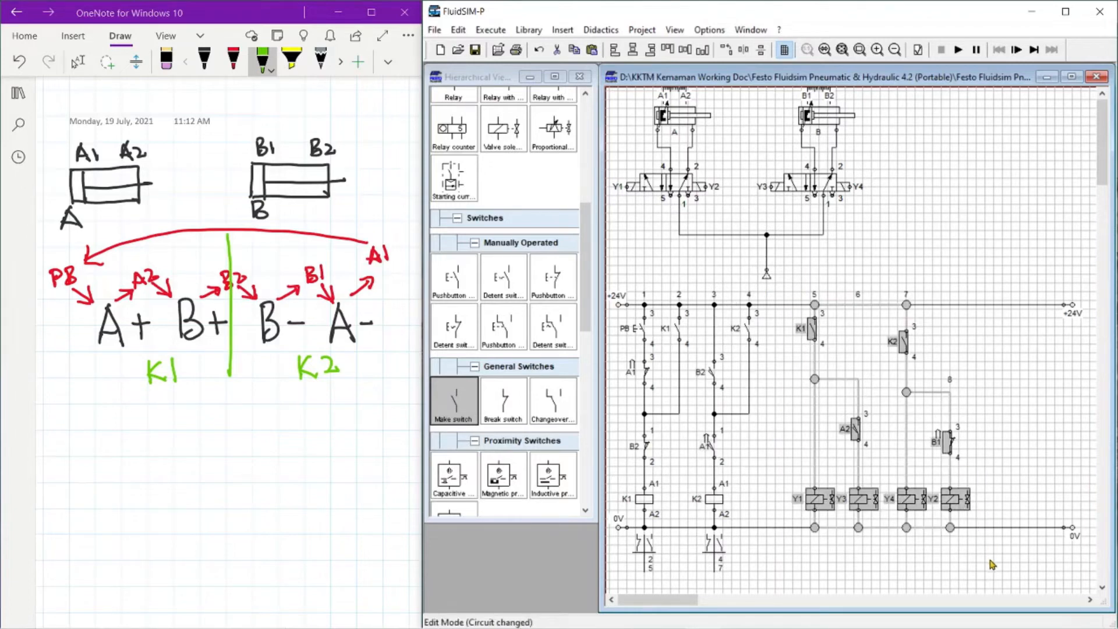
pyautogui.press('Left')
pyautogui.press('Left')
pyautogui.press('Left')
pyautogui.press('Left')
pyautogui.press('Left')
pyautogui.press('Left')
pyautogui.press('Left')
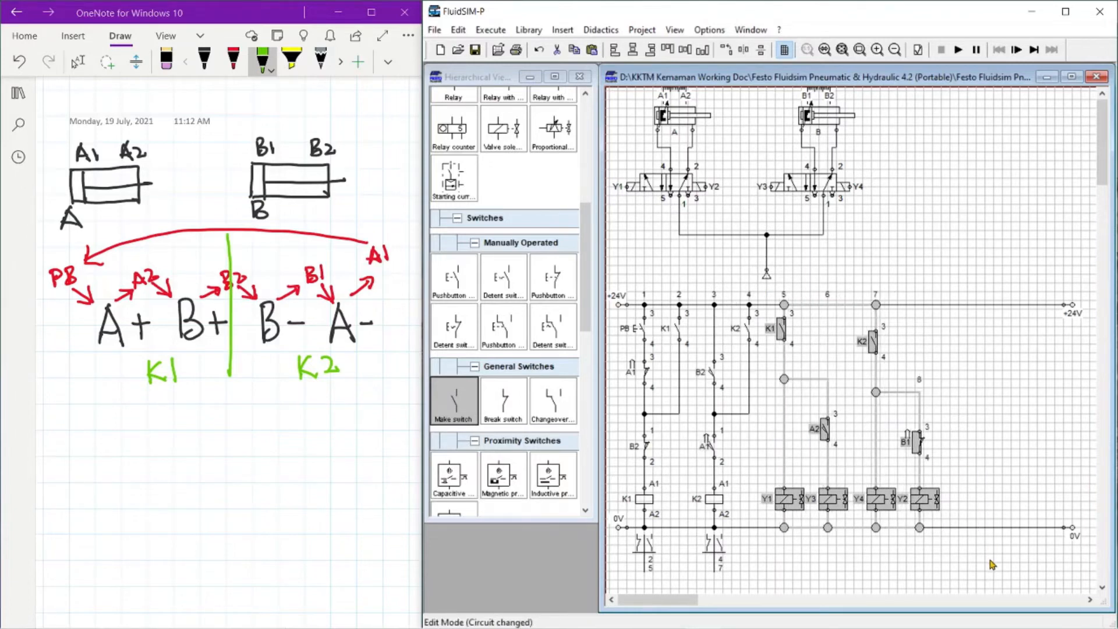
pyautogui.click(1000, 459)
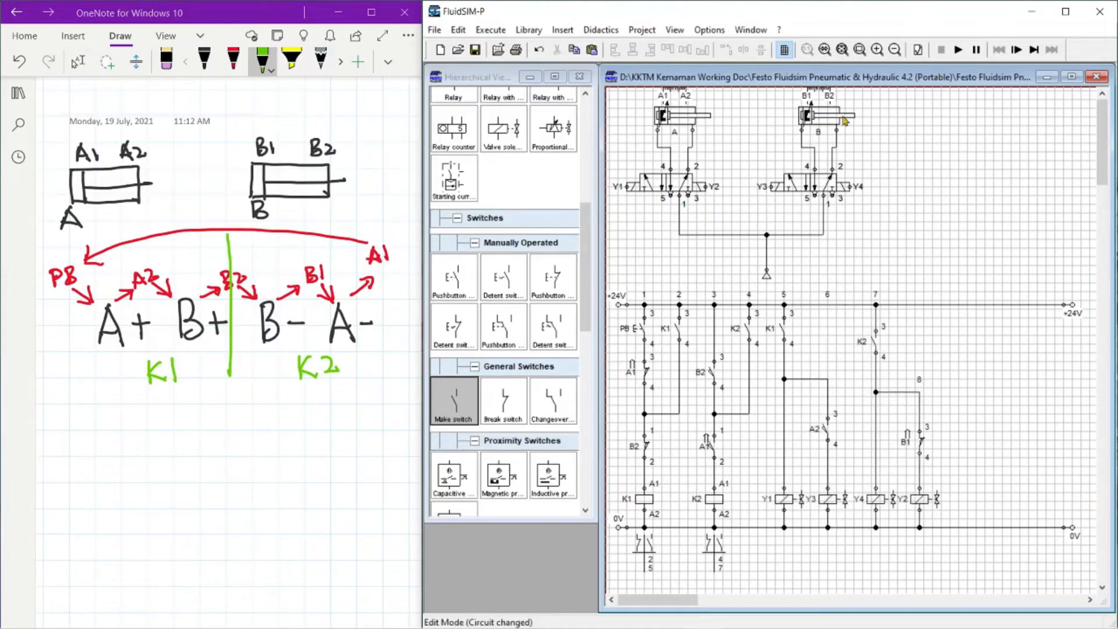
# Step: Place a relay with switch-on delay beside solenoid Y2 and connect its lower terminal to the 0V rail
pyautogui.moveTo(812, 116)
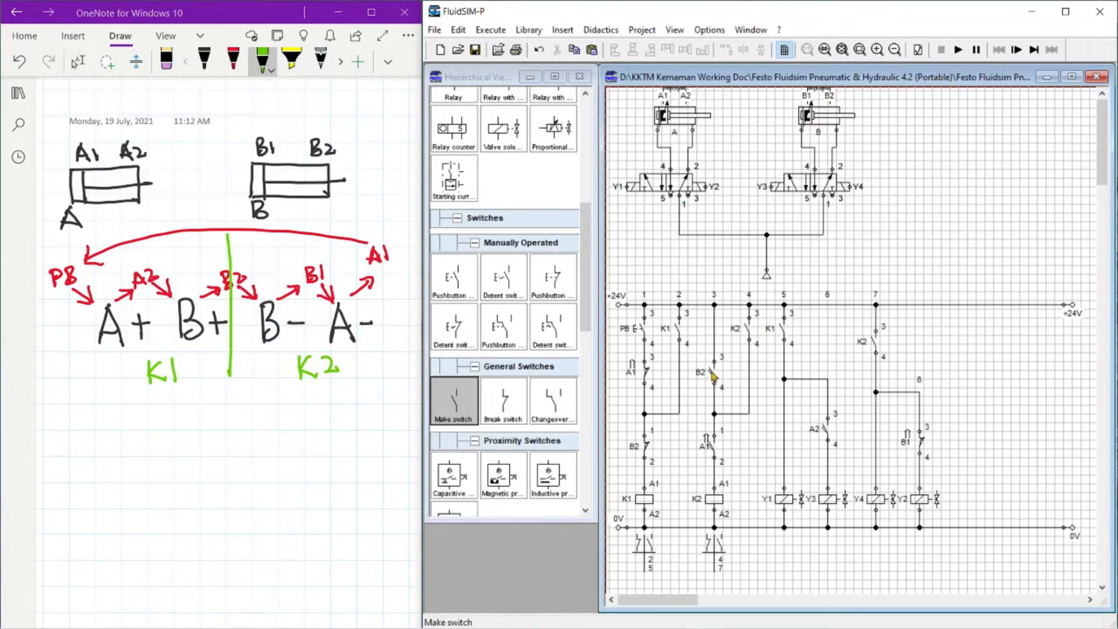
pyautogui.scroll(-5, 506, 373)
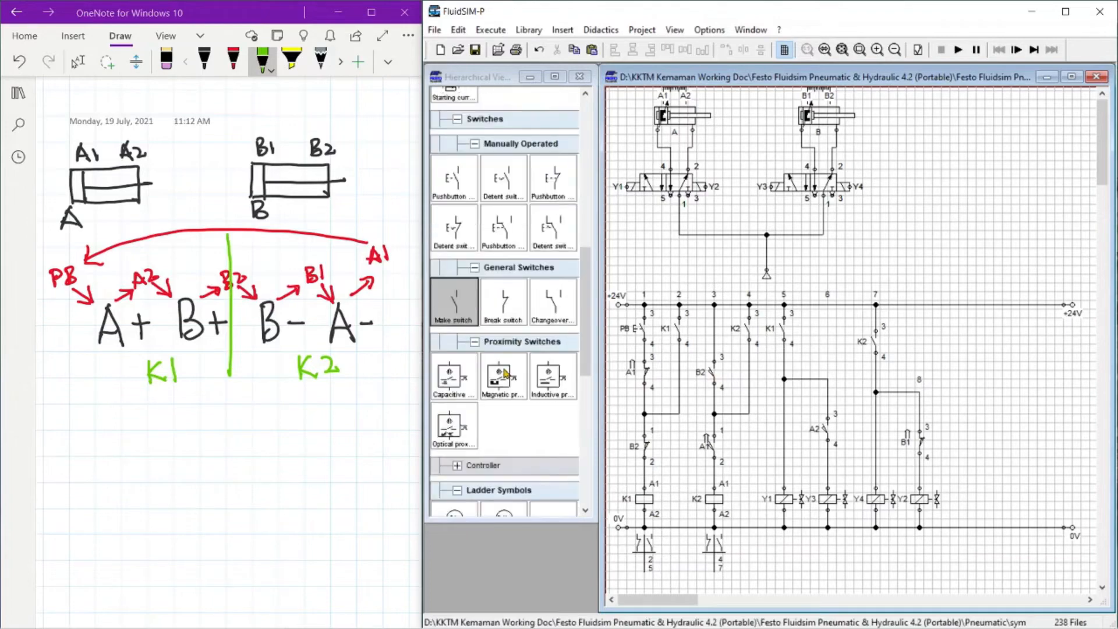
pyautogui.scroll(-5, 505, 373)
pyautogui.scroll(15, 506, 373)
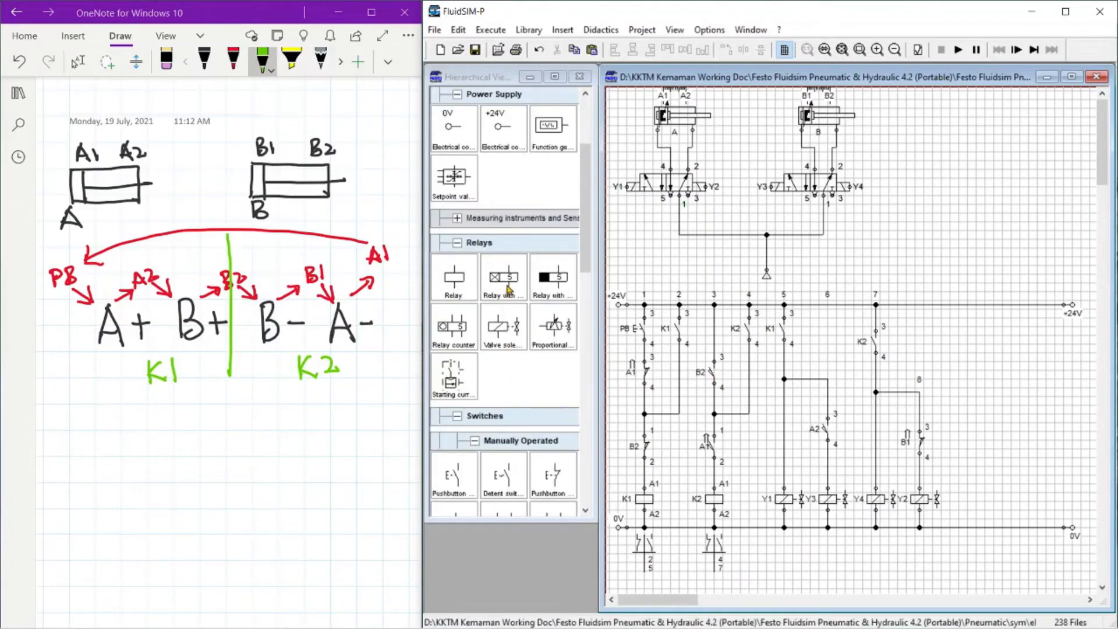
pyautogui.moveTo(509, 290); pyautogui.dragTo(960, 500)
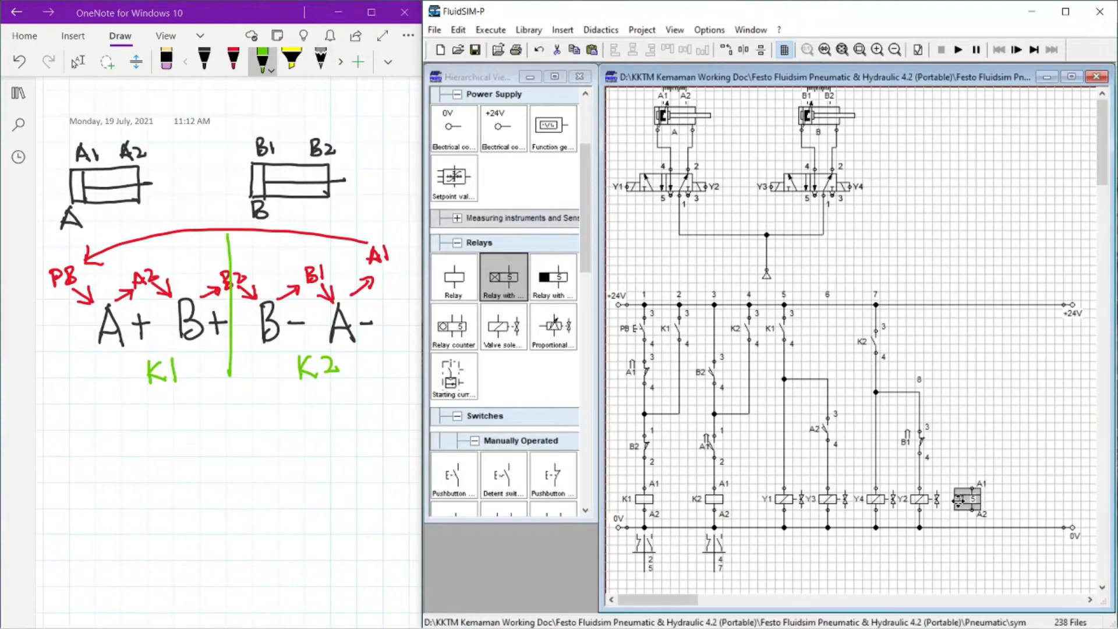
pyautogui.moveTo(972, 511); pyautogui.dragTo(973, 527)
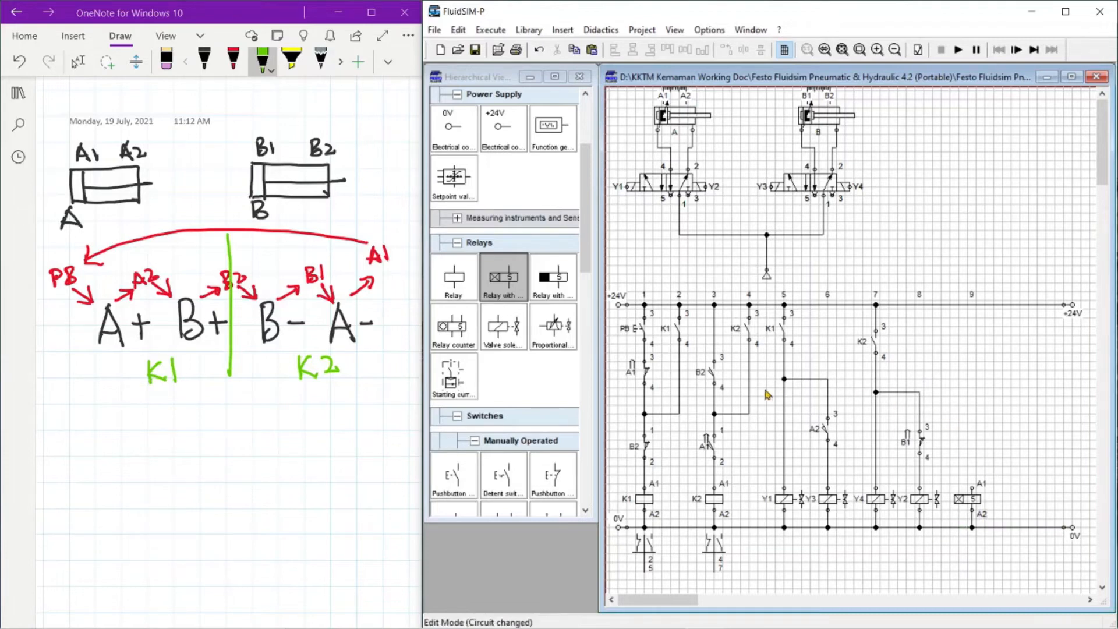
# Step: Add a make switch labelled B2 above the delay relay, wired between the +24V rail and the relay
pyautogui.scroll(-1, 494, 451)
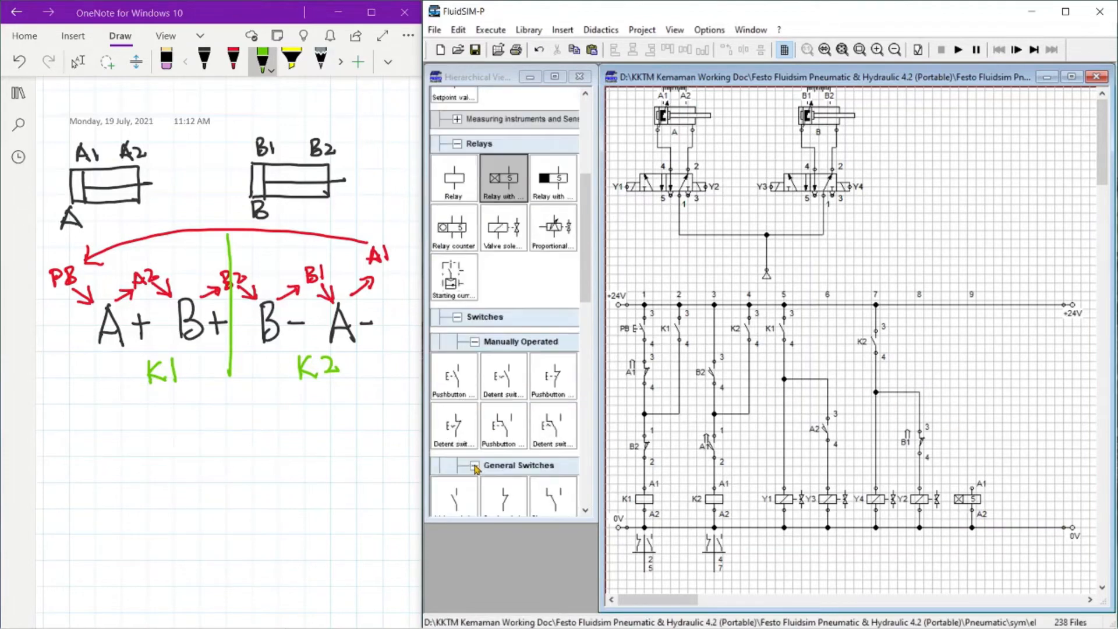
pyautogui.scroll(-1, 477, 468)
pyautogui.moveTo(454, 492); pyautogui.dragTo(971, 304)
pyautogui.moveTo(972, 349); pyautogui.dragTo(972, 487)
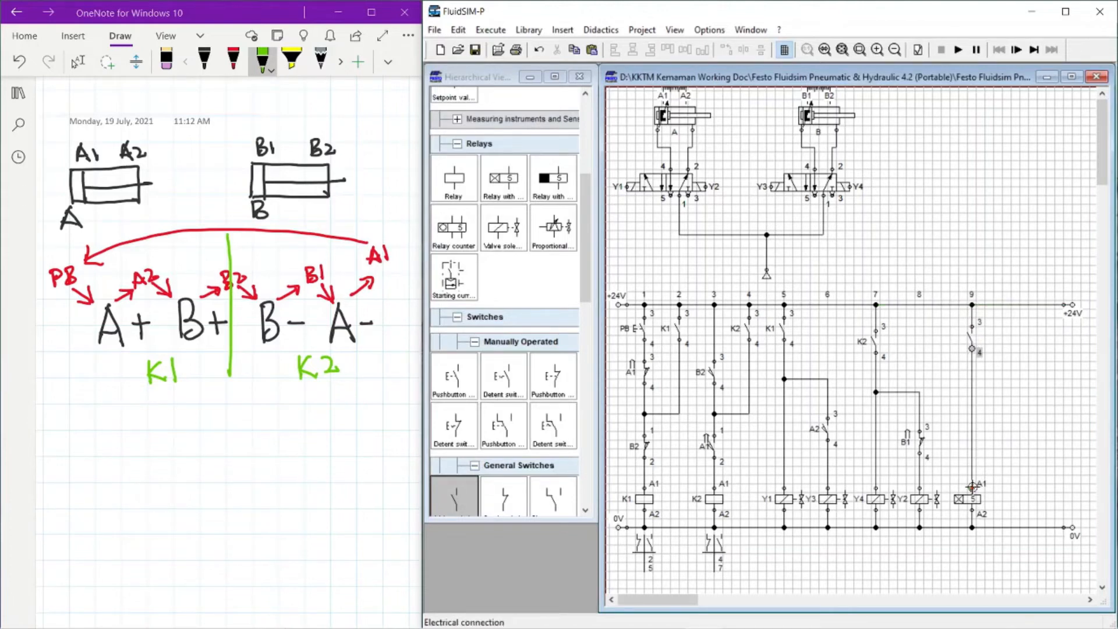
pyautogui.doubleClick(971, 339)
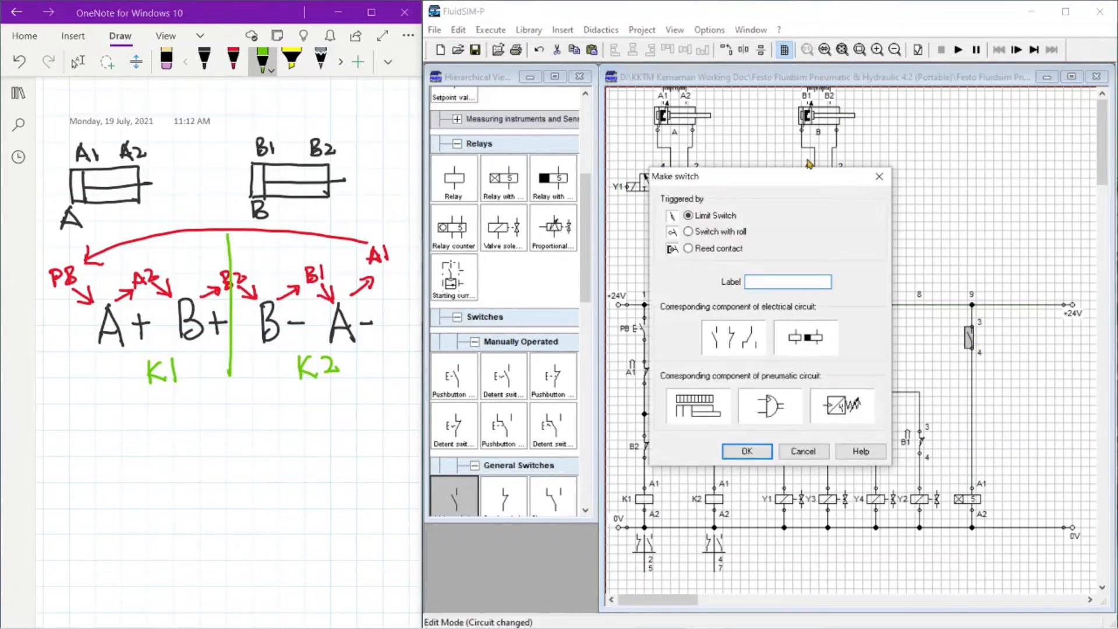
pyautogui.write('b2')
pyautogui.click(752, 452)
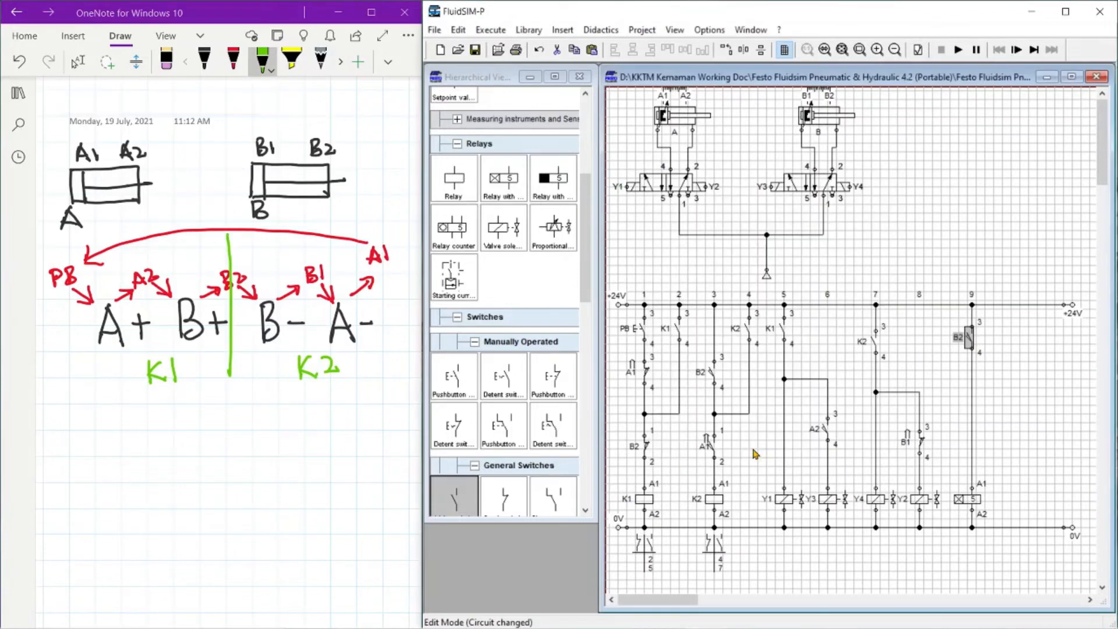
pyautogui.click(995, 424)
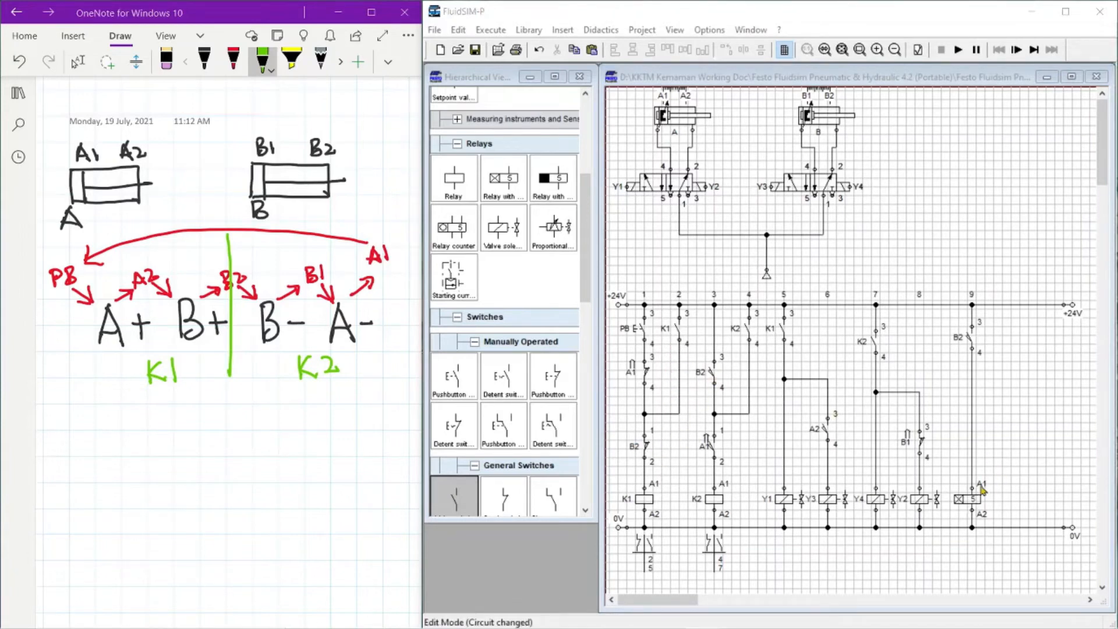
# Step: Label the switch-on delay relay T1 and set its delay time to 3 seconds
pyautogui.click(969, 500)
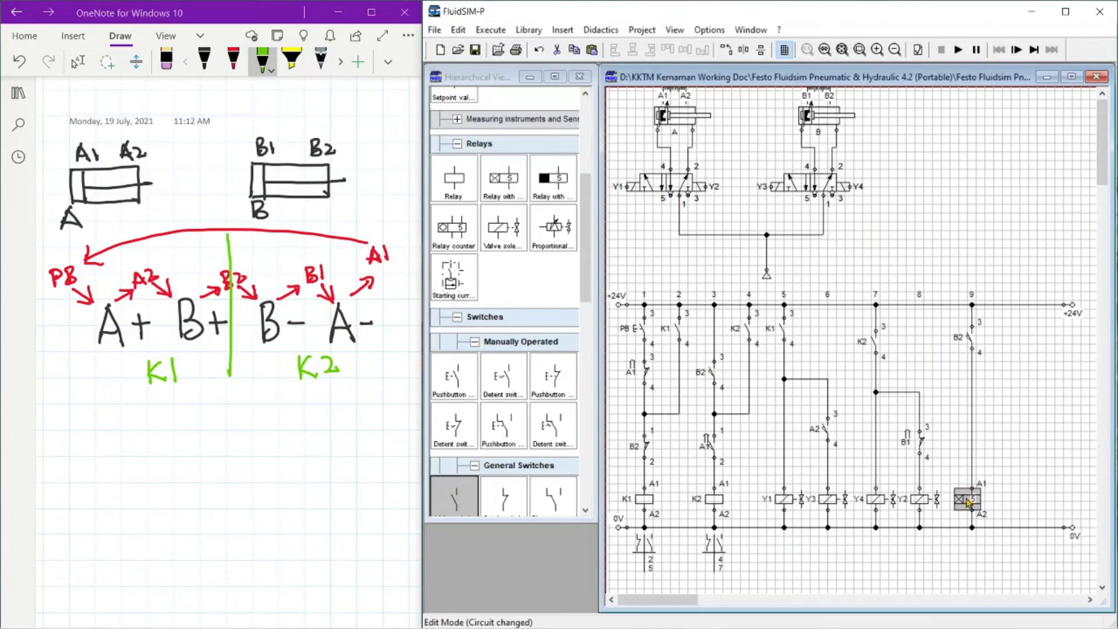
pyautogui.doubleClick(968, 501)
pyautogui.click(776, 296)
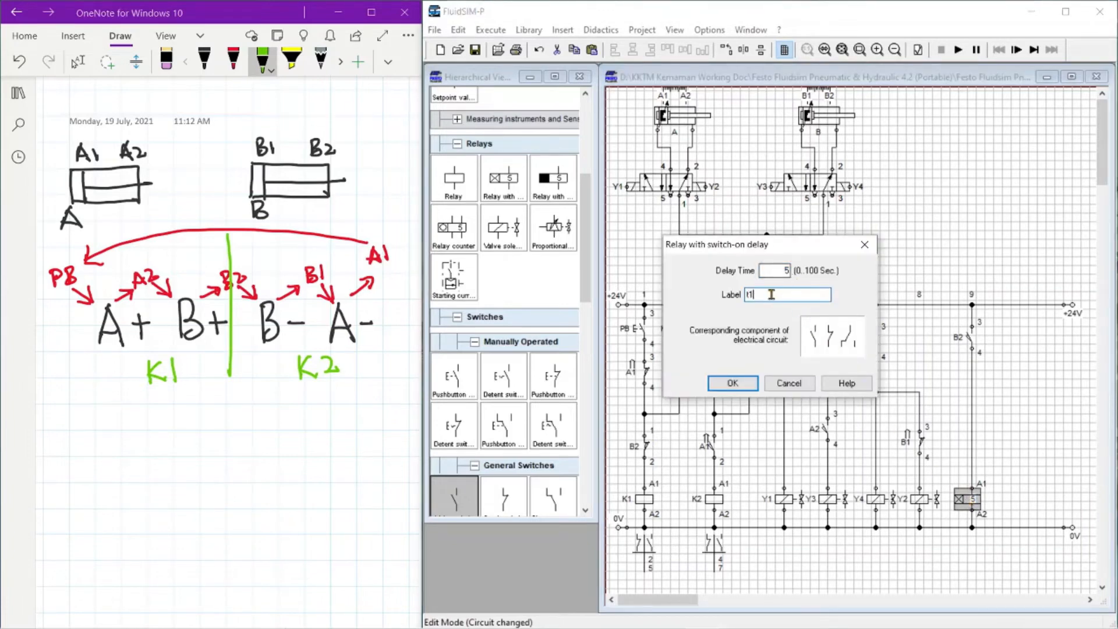
pyautogui.doubleClick(771, 295)
pyautogui.write('t1')
pyautogui.doubleClick(784, 272)
pyautogui.click(749, 387)
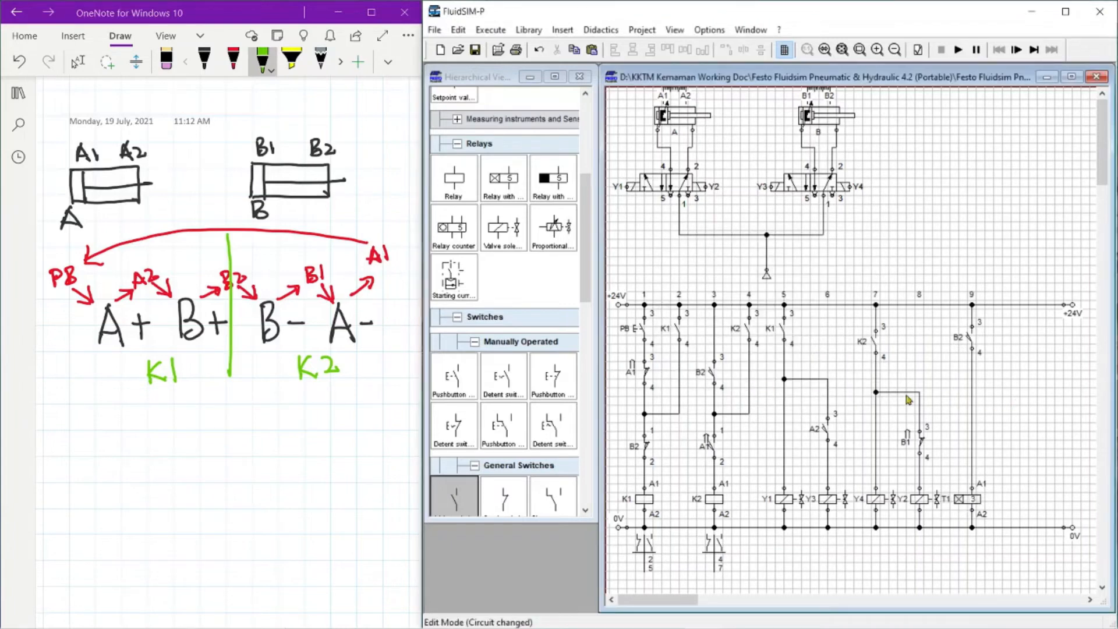
# Step: Relabel the B2 make contact in the K2 branch and the B2 break contact in the K1 branch as T1
pyautogui.doubleClick(712, 376)
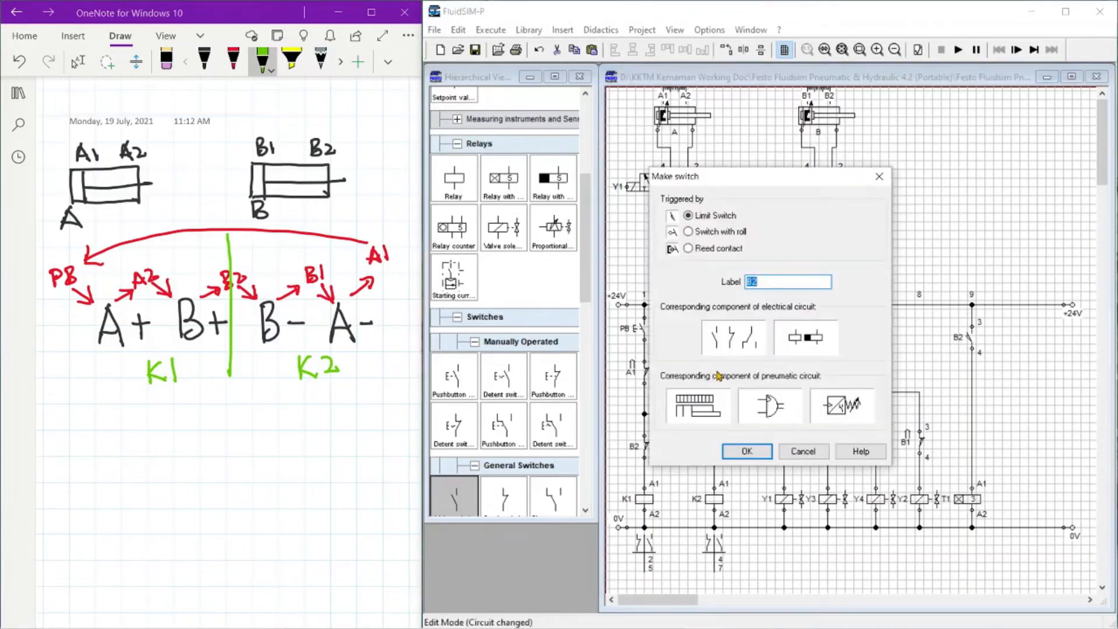
pyautogui.write('t1')
pyautogui.click(733, 450)
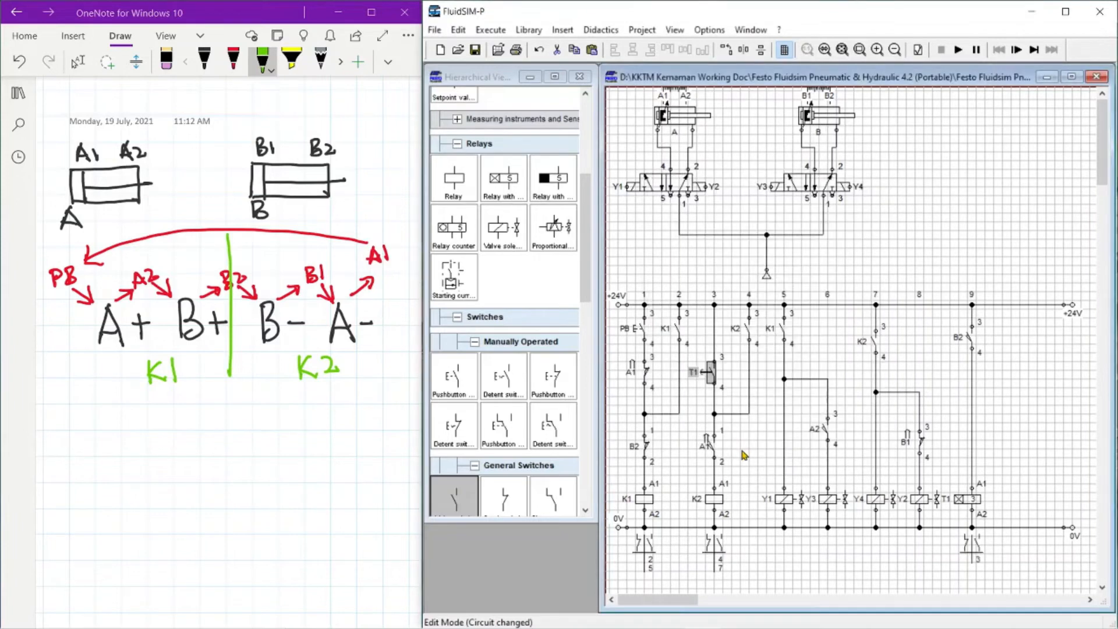
pyautogui.doubleClick(646, 448)
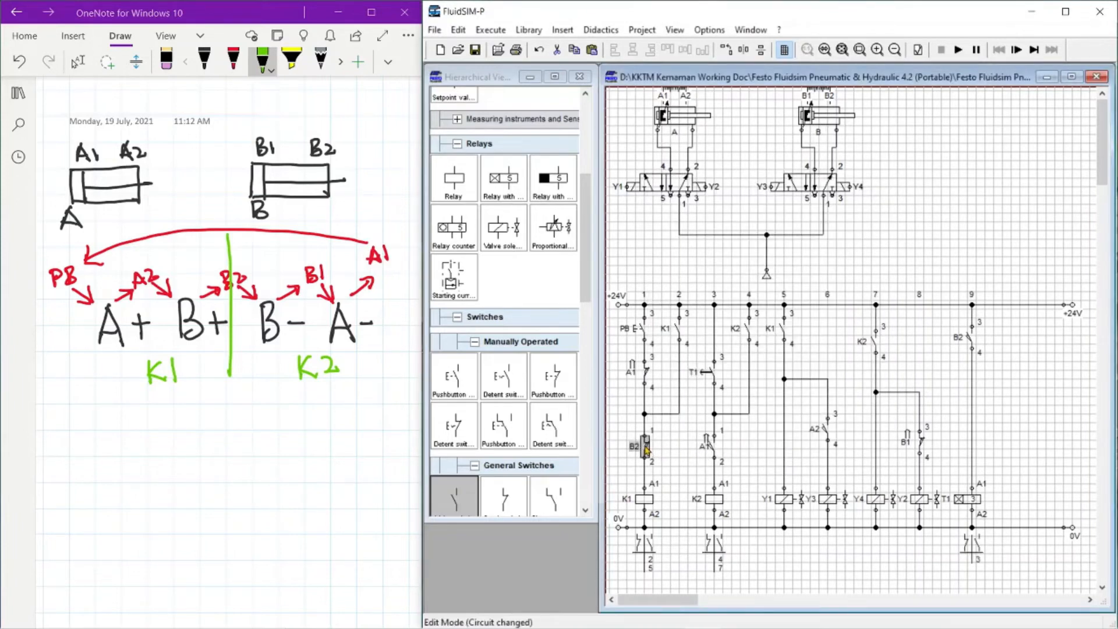
pyautogui.write('t1')
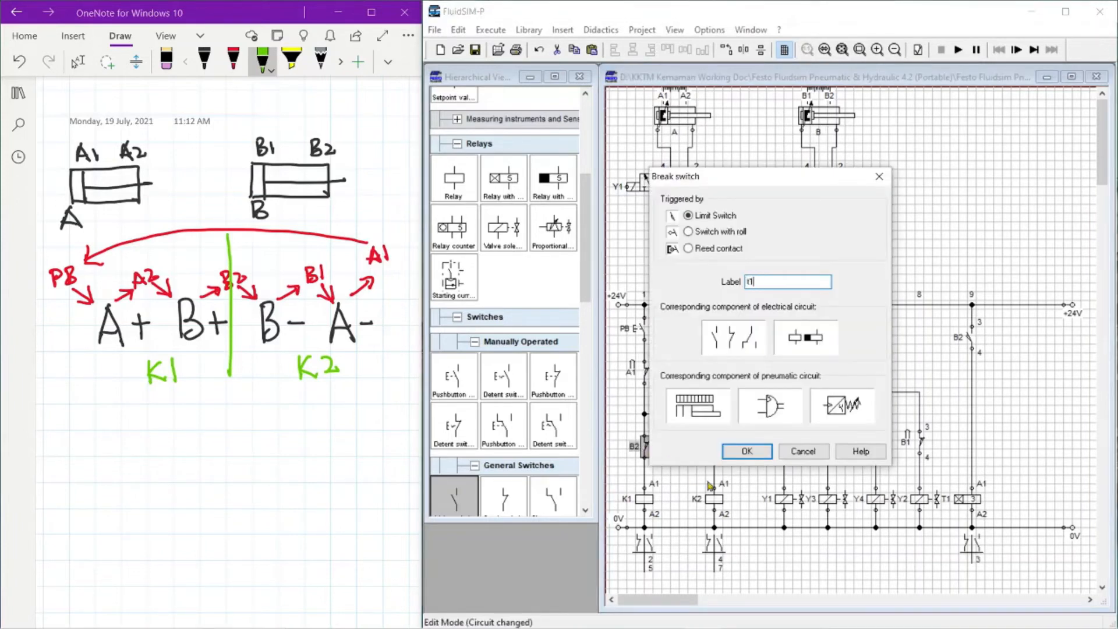
pyautogui.click(746, 453)
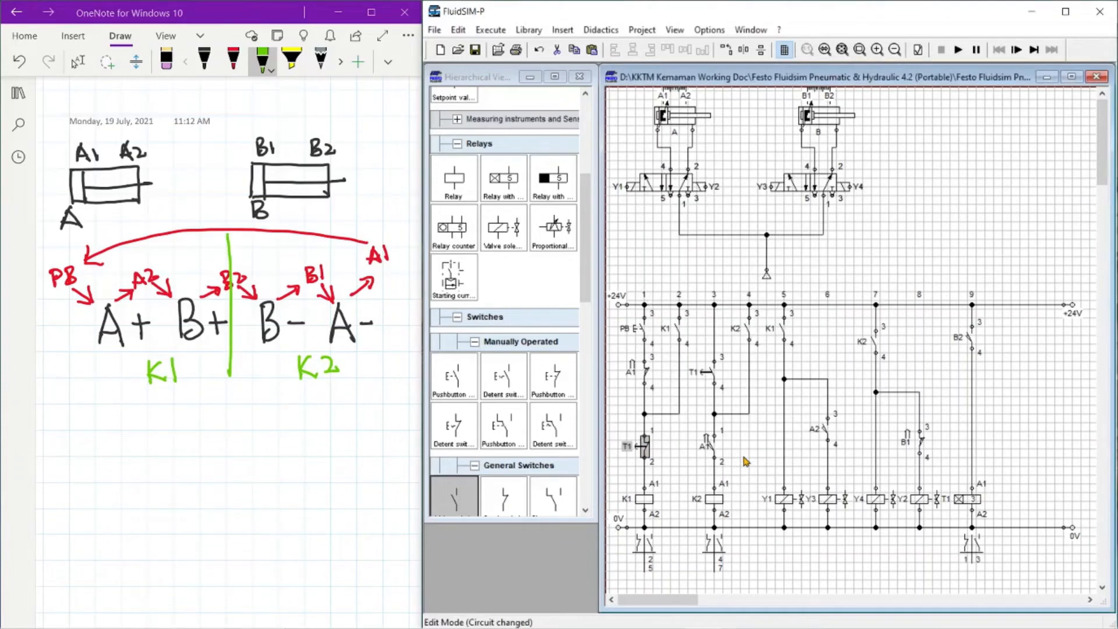
pyautogui.click(746, 461)
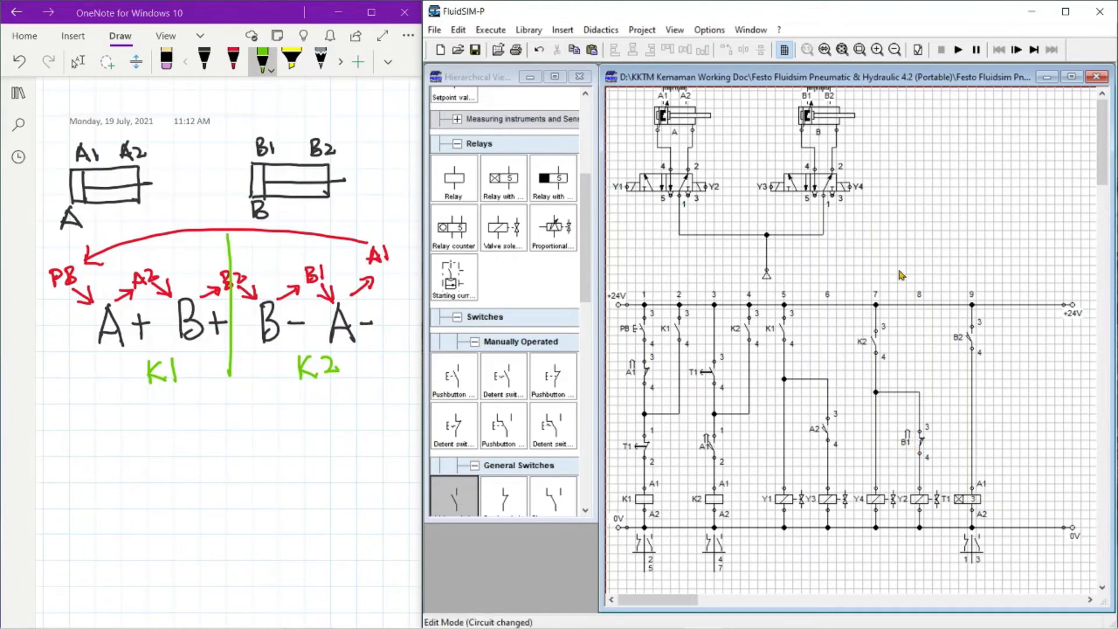
# Step: Run the simulation, actuate pushbutton PB to test the sequence with the time delay, and stop the simulation
pyautogui.click(958, 49)
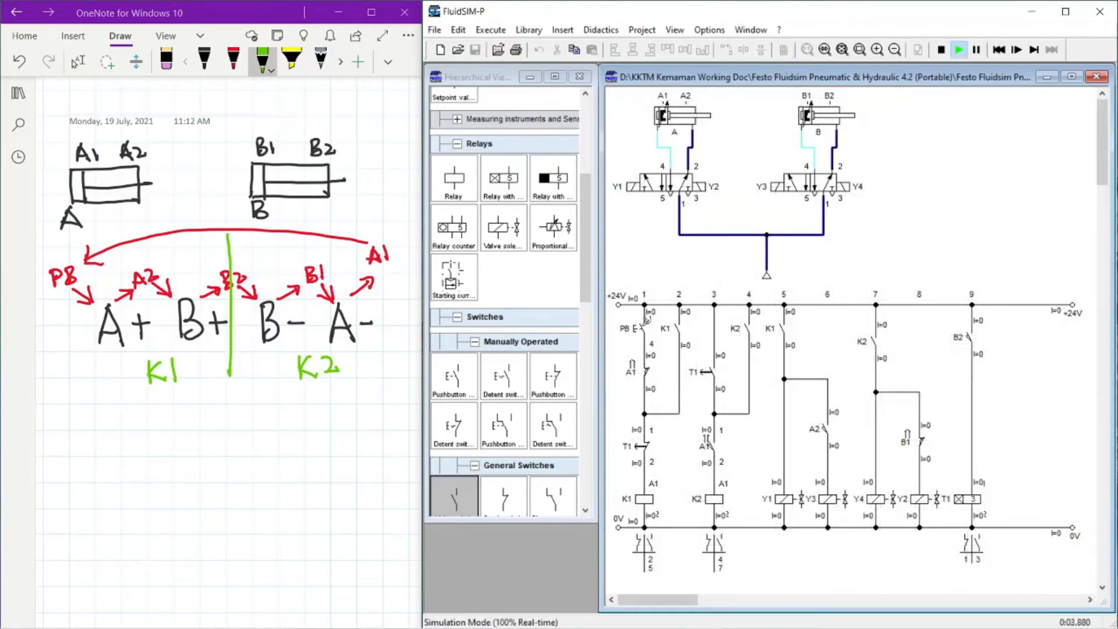
pyautogui.click(646, 319)
pyautogui.click(941, 49)
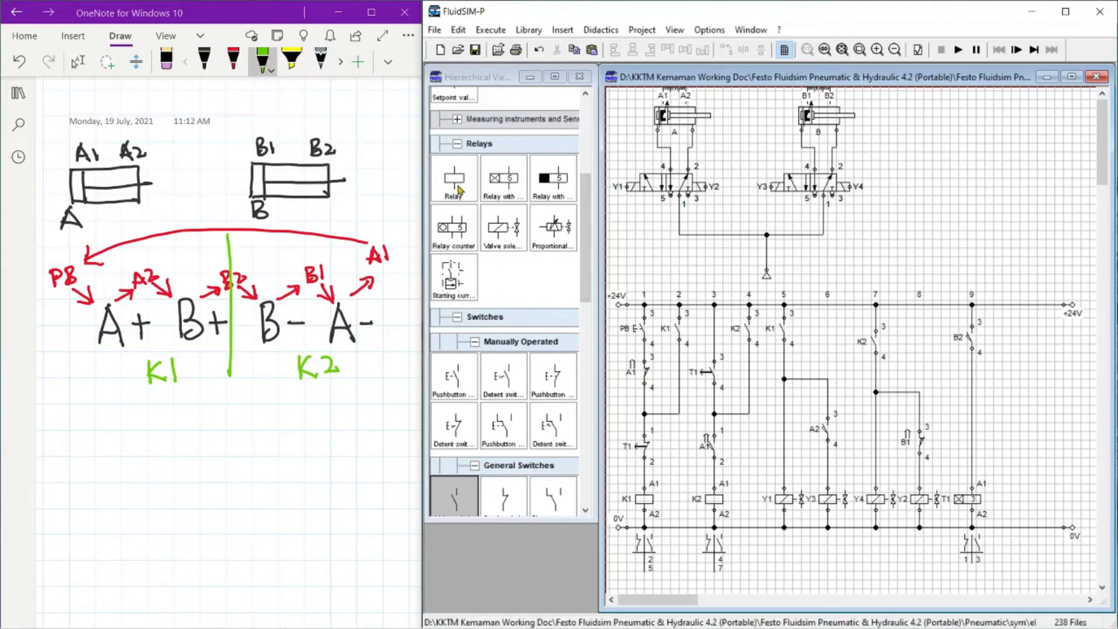
# Step: Place a plain relay beside delay relay T1 and connect its lower terminal to the 0V rail
pyautogui.moveTo(459, 190); pyautogui.dragTo(1011, 498)
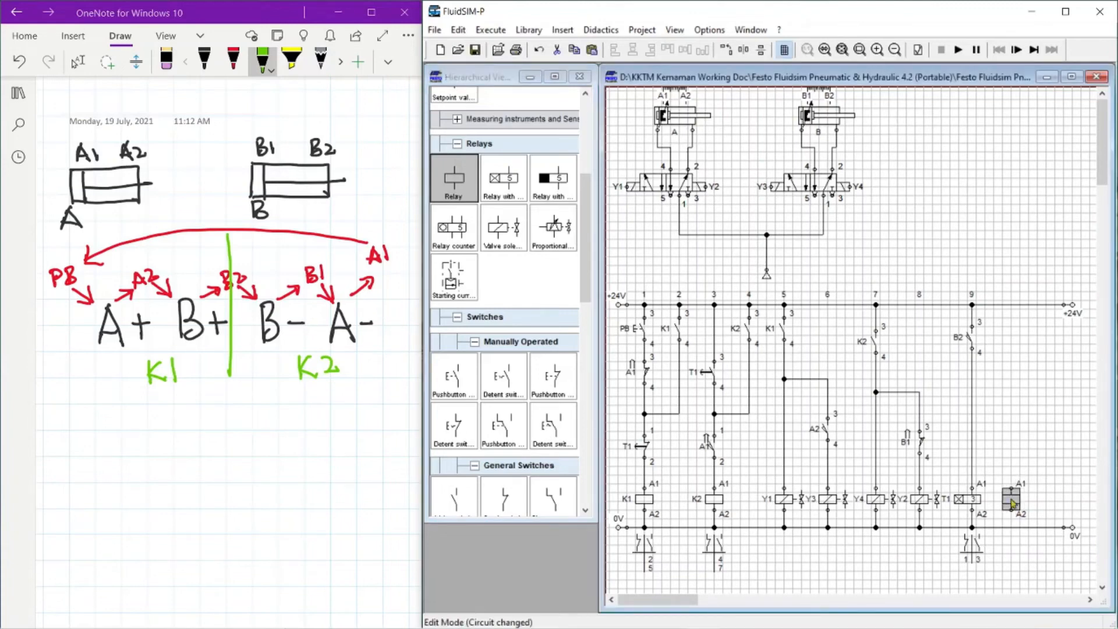
pyautogui.click(1043, 487)
pyautogui.moveTo(1011, 512); pyautogui.dragTo(1011, 527)
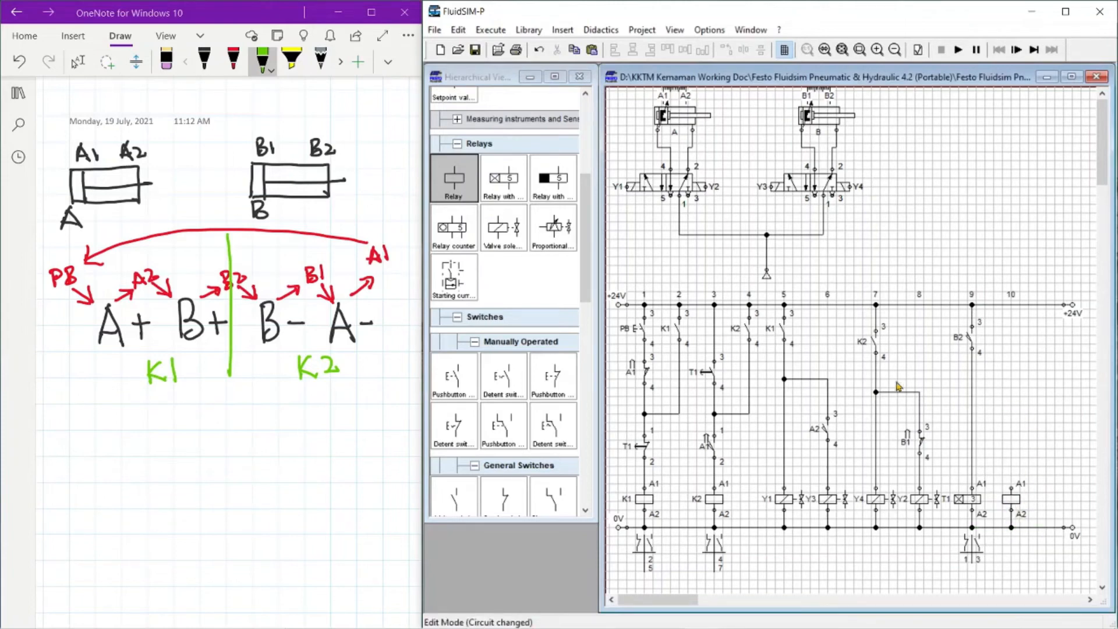
# Step: Add a make switch labelled A1 above the new relay, wired between the +24V rail and the relay
pyautogui.moveTo(456, 496); pyautogui.dragTo(1011, 354)
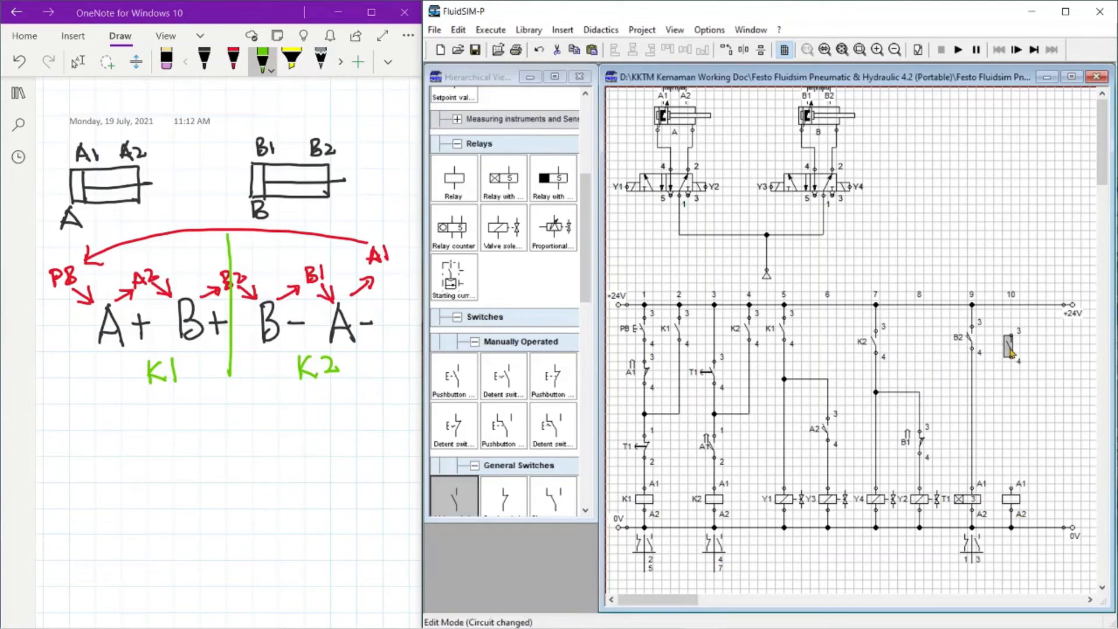
pyautogui.doubleClick(1011, 348)
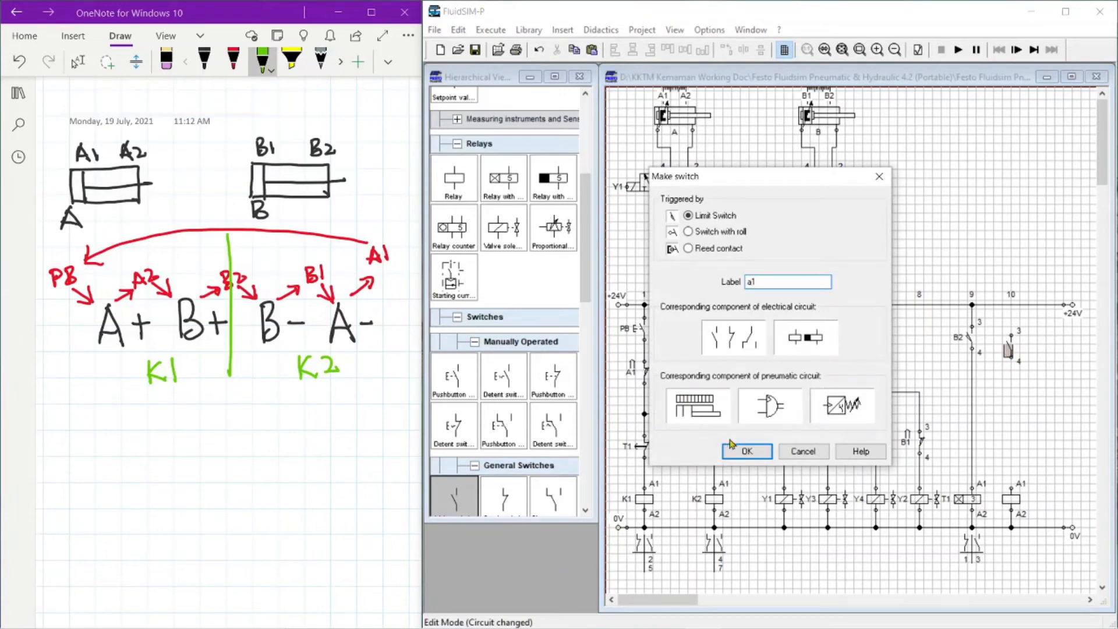
pyautogui.click(735, 448)
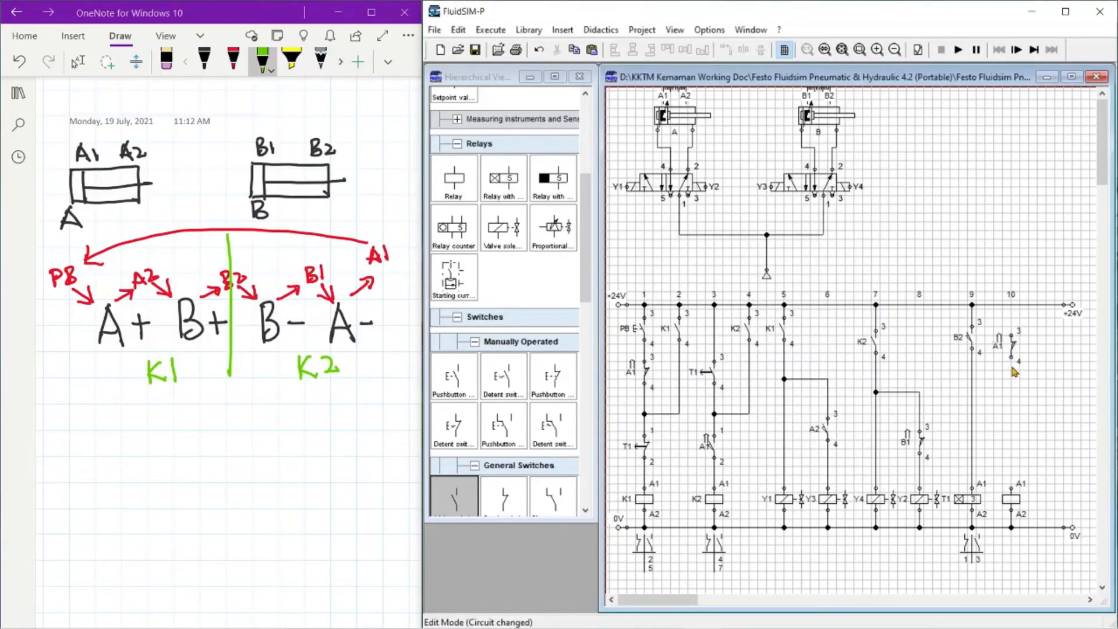
pyautogui.moveTo(1012, 359); pyautogui.dragTo(1011, 484)
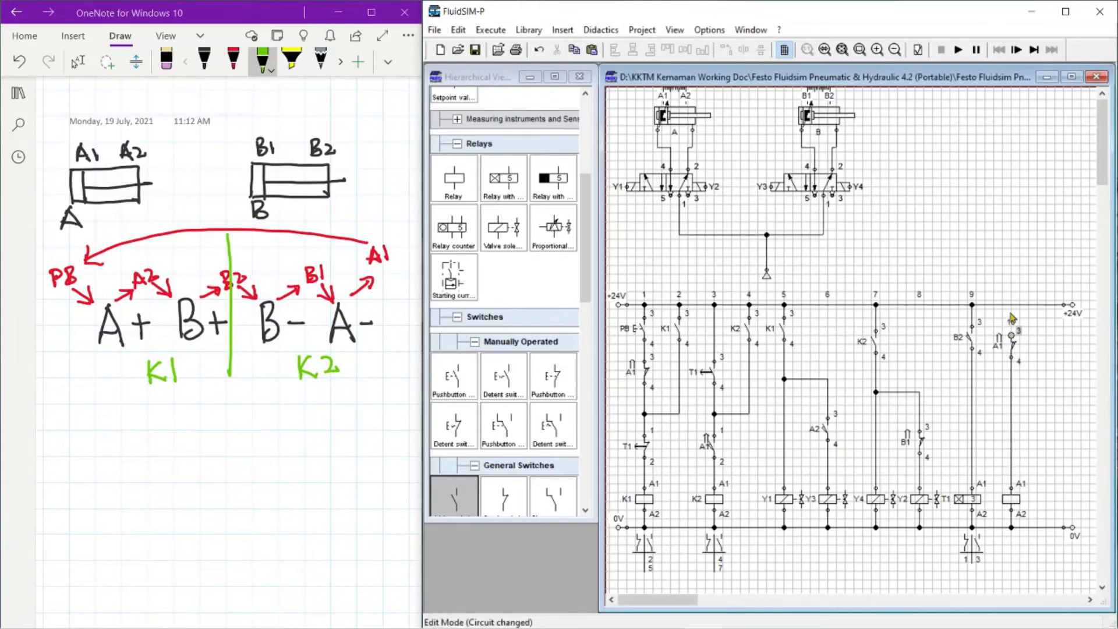
pyautogui.moveTo(1012, 304); pyautogui.dragTo(1012, 331)
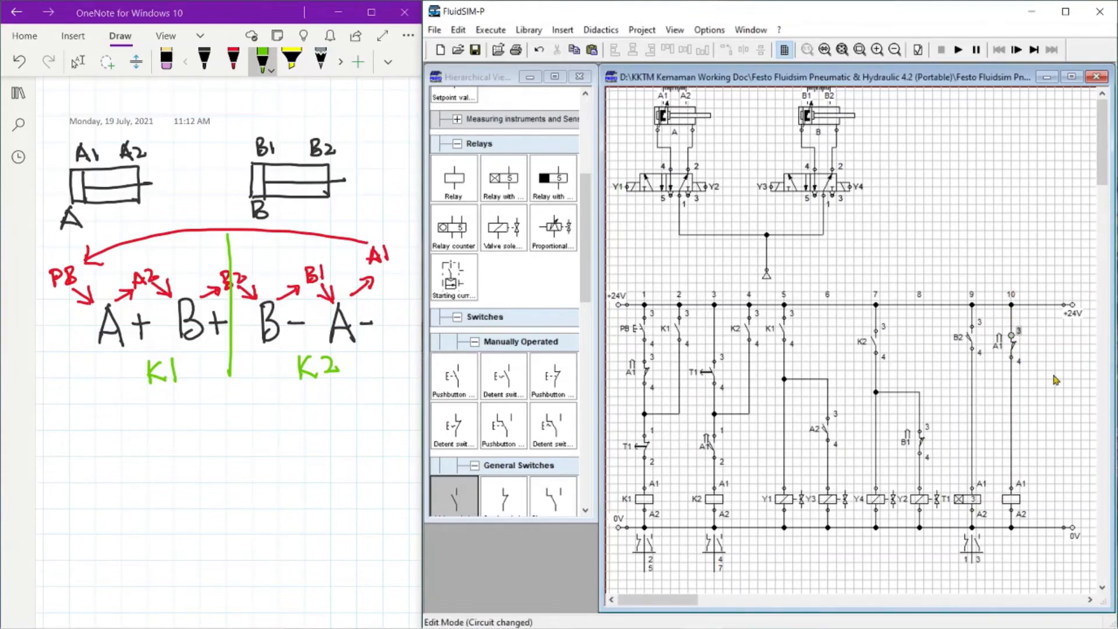
# Step: Label the new relay K3 and relabel the A1 make contact below pushbutton PB as K3
pyautogui.doubleClick(1014, 500)
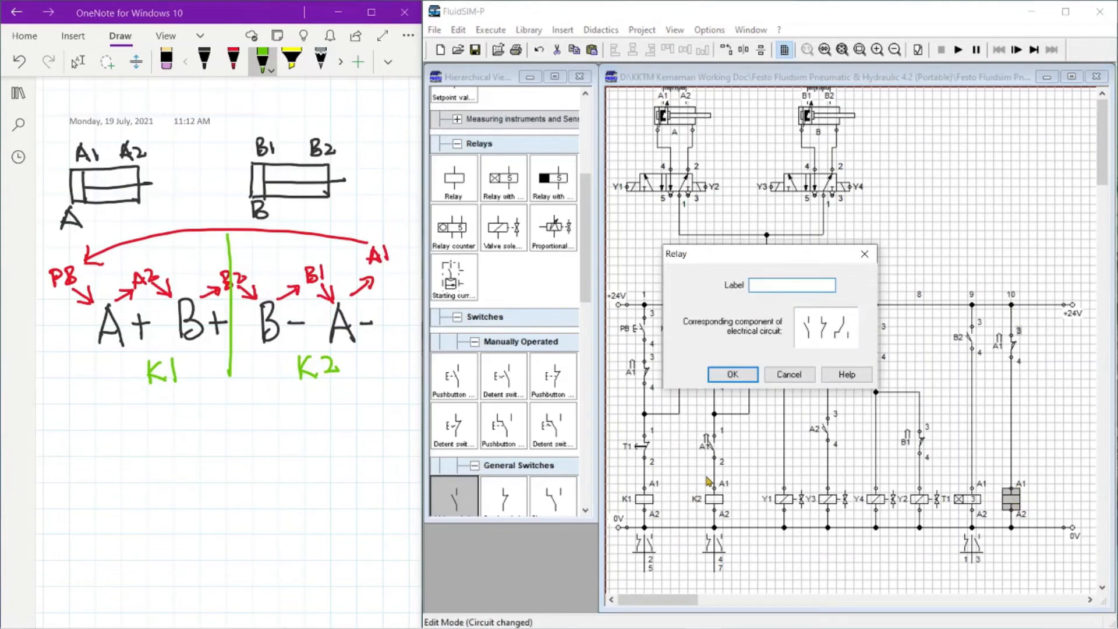
pyautogui.write('k3')
pyautogui.click(733, 374)
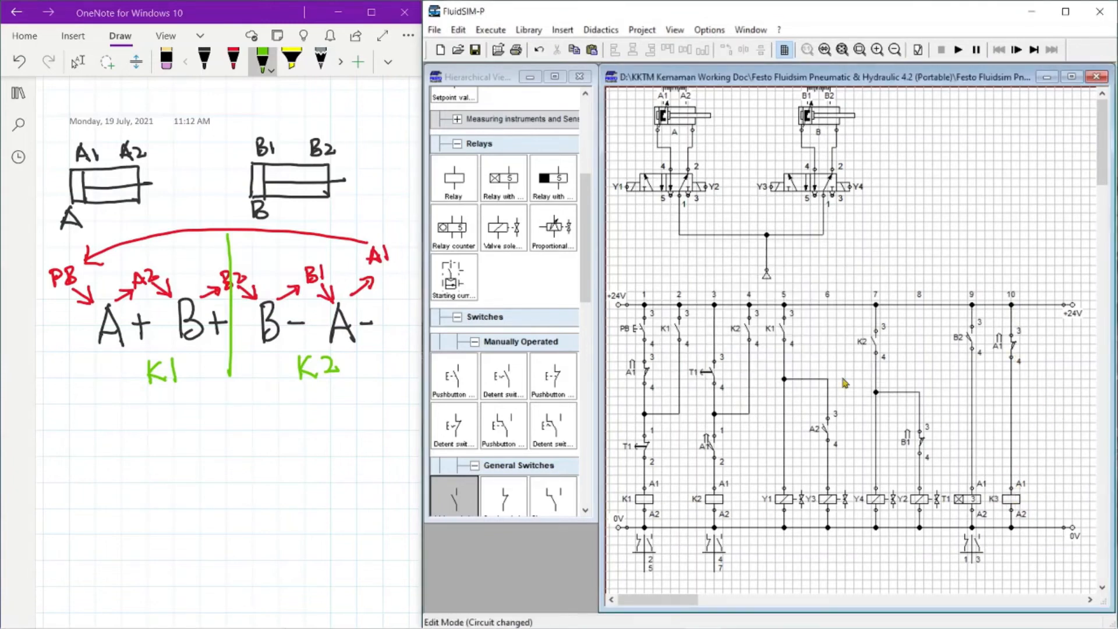
pyautogui.doubleClick(645, 374)
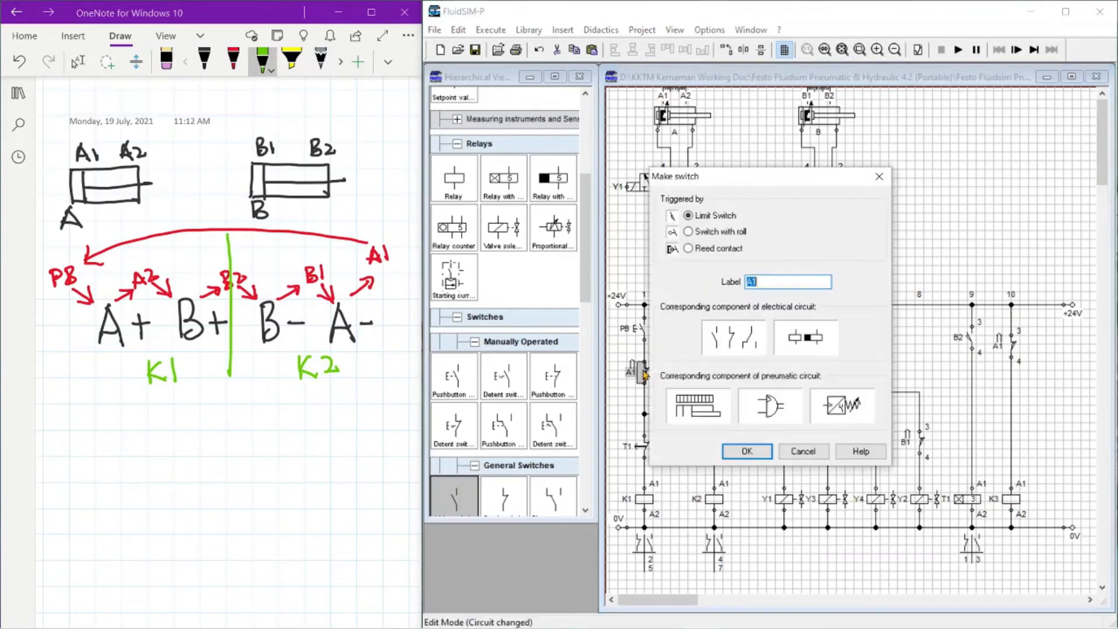
pyautogui.write('k3')
pyautogui.click(745, 450)
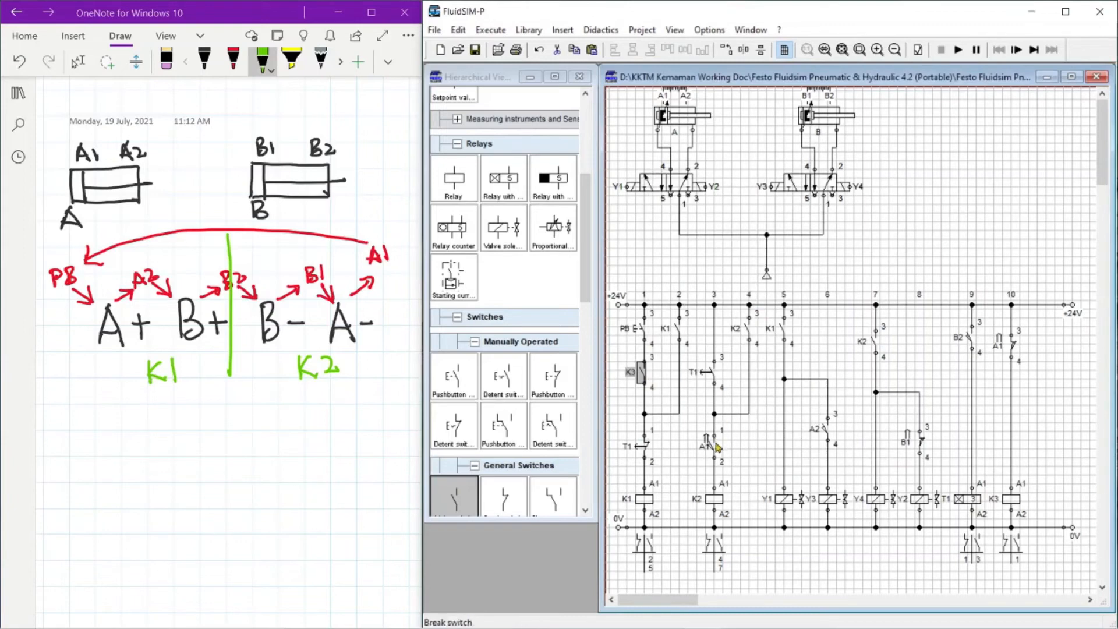
# Step: Relabel the A1 break switch above relay K2 as K3
pyautogui.doubleClick(716, 446)
pyautogui.write('k3')
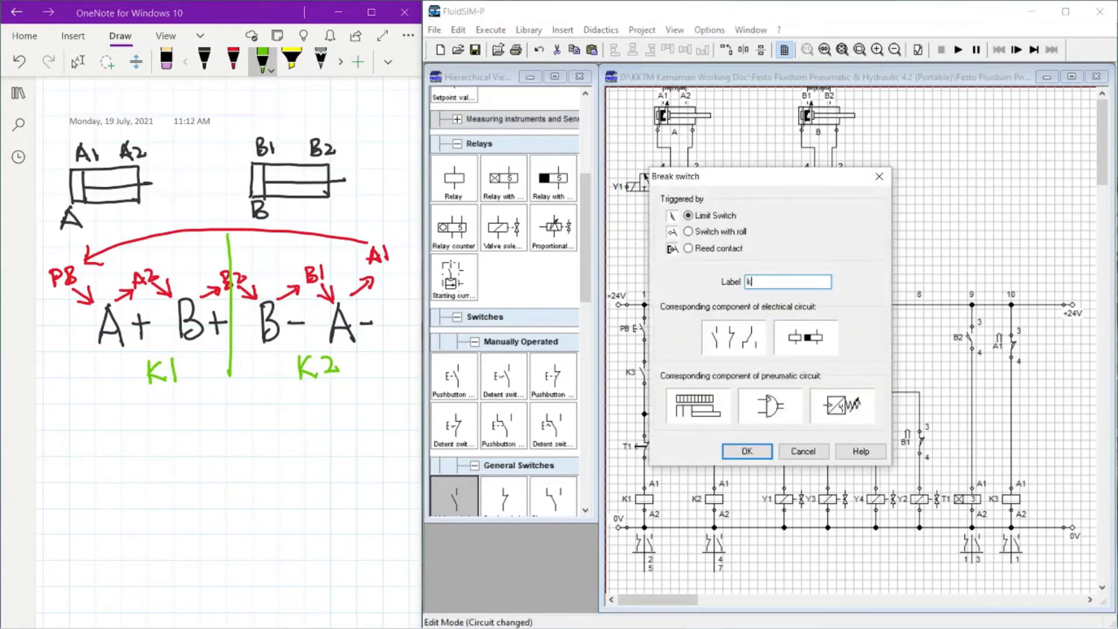
pyautogui.click(750, 452)
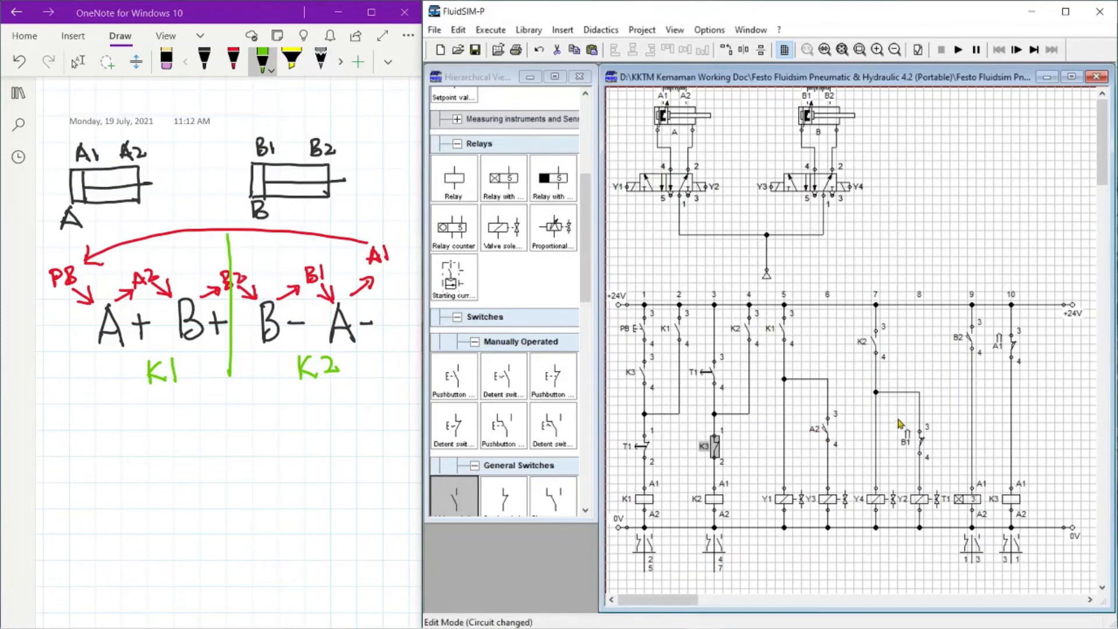
pyautogui.click(834, 373)
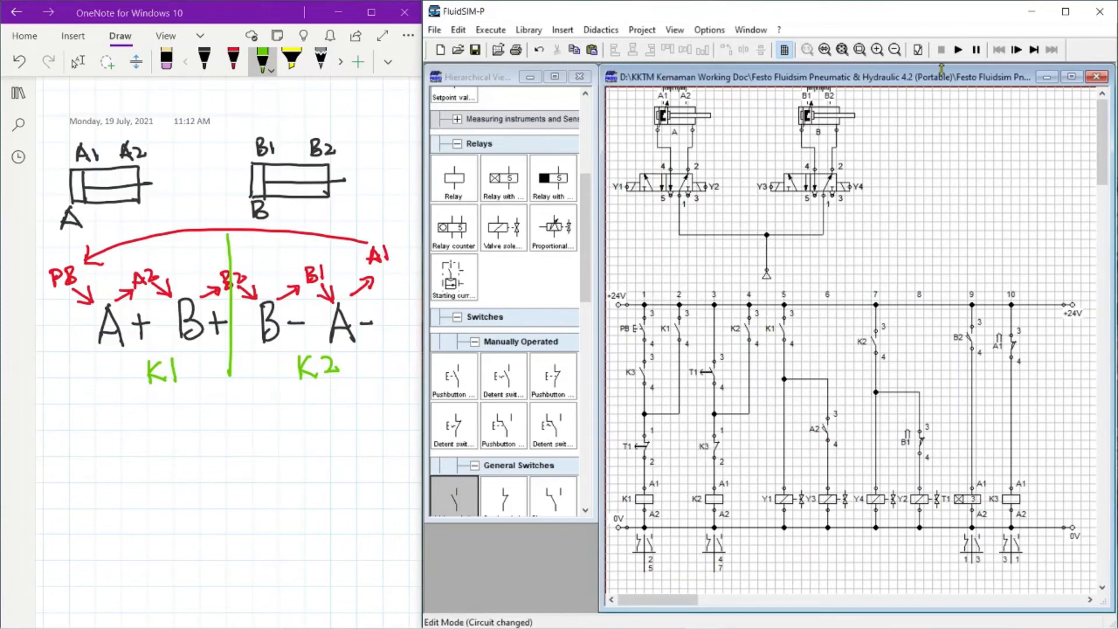
# Step: Simulate the circuit with the K3 contacts, actuate pushbutton PB to test the sequence, and stop the simulation
pyautogui.click(958, 50)
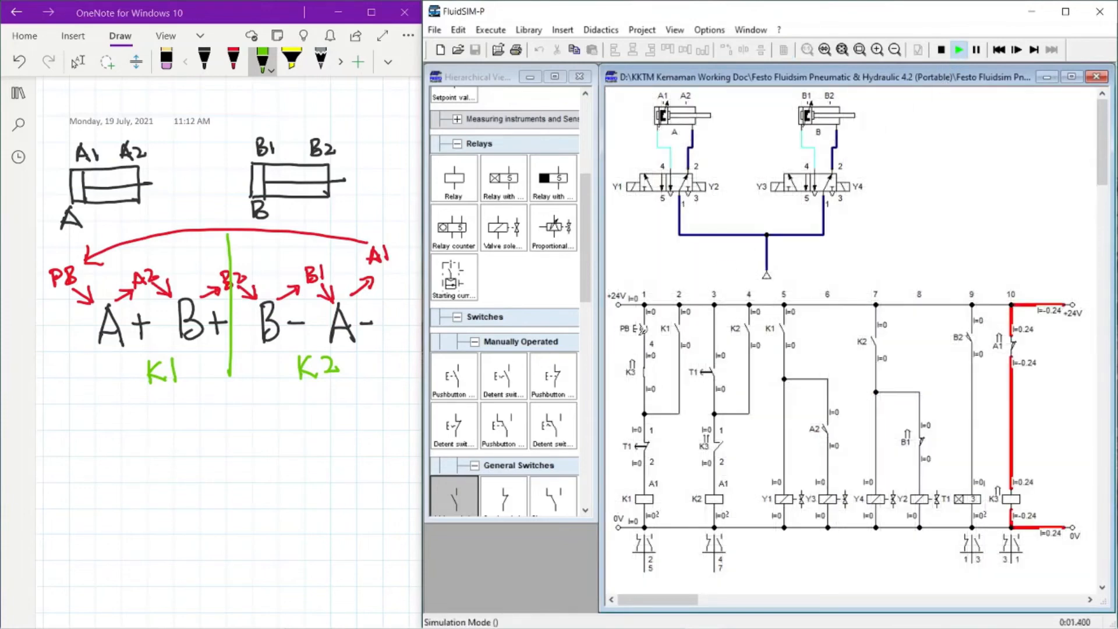
pyautogui.click(642, 321)
pyautogui.click(942, 50)
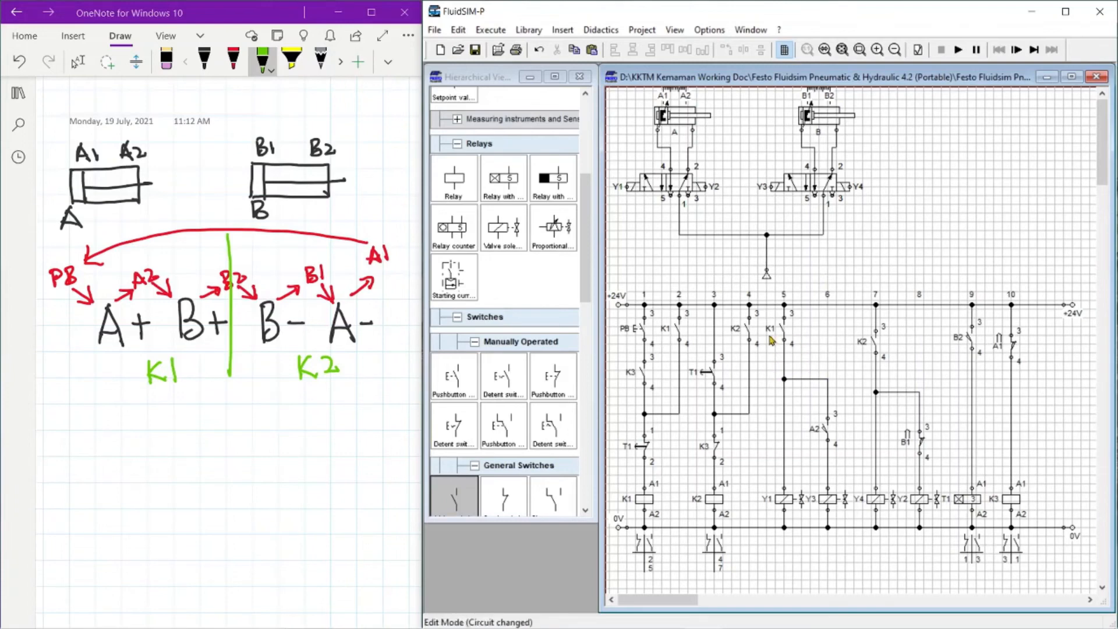
# Step: Restart the simulation and actuate pushbutton PB to watch the delayed A+ B+ B- A- sequence again
pyautogui.click(715, 413)
pyautogui.click(959, 50)
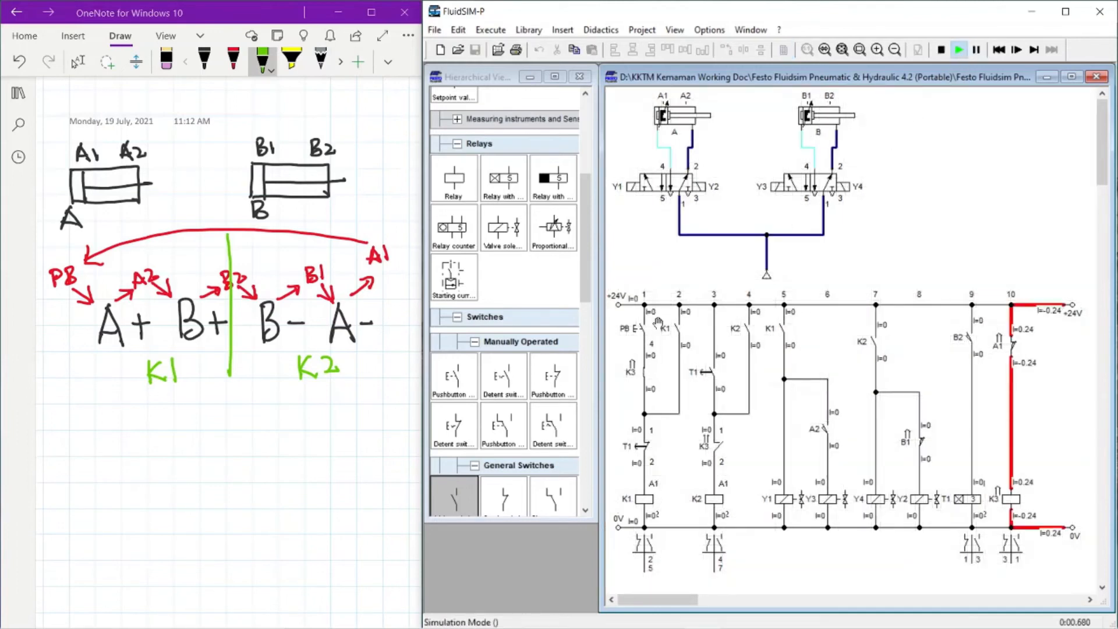
pyautogui.click(645, 323)
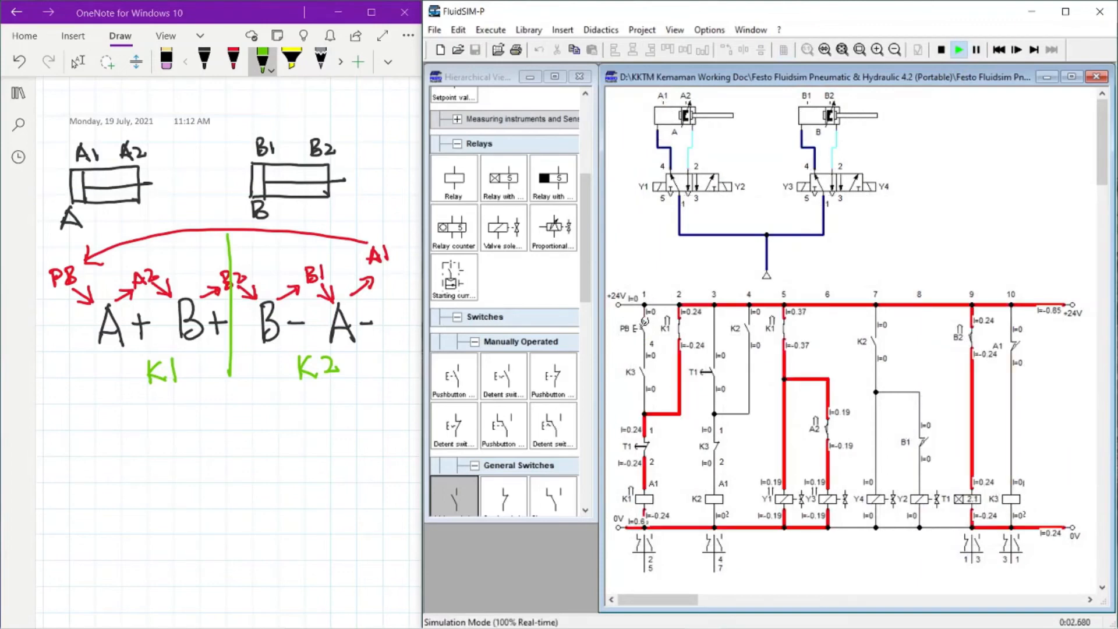